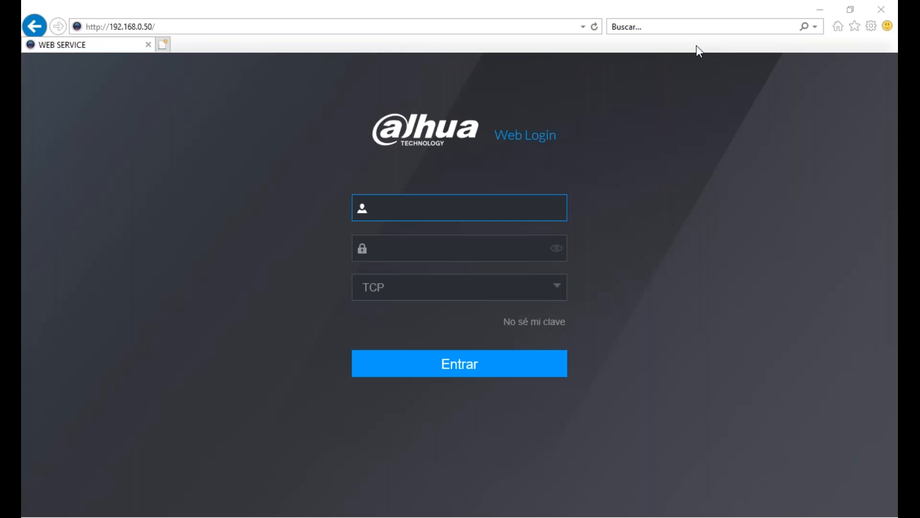
# - Log in to the recorder's web interface with the account username and password
pyautogui.click(495, 211)
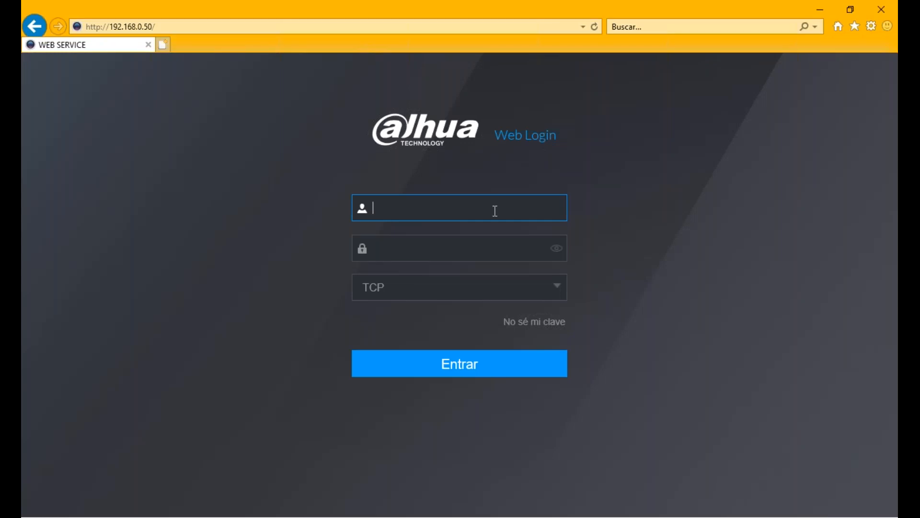
pyautogui.write('admin')
pyautogui.press('Tab')
pyautogui.write('admin1234')
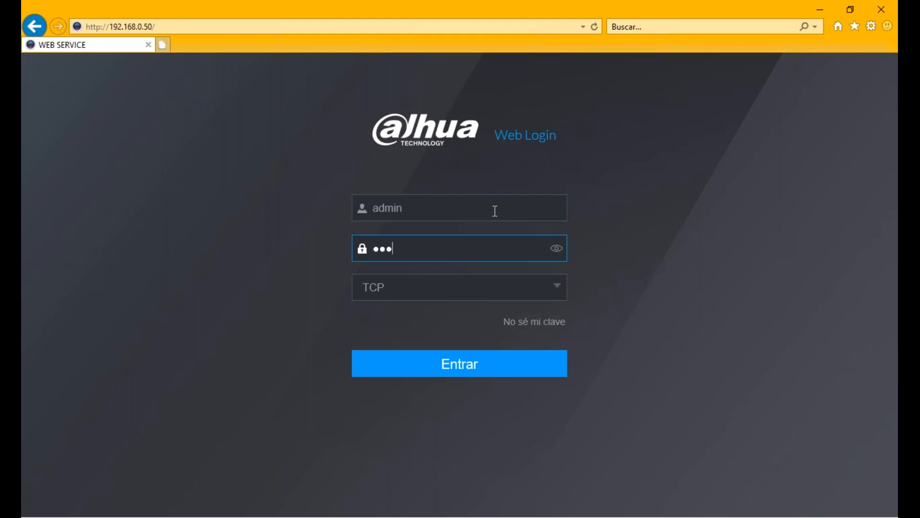
pyautogui.click(450, 370)
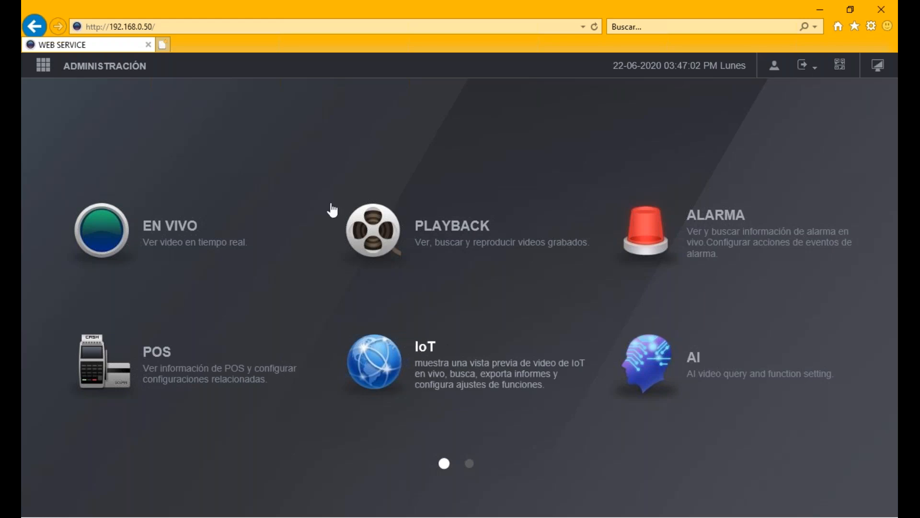
pyautogui.click(378, 224)
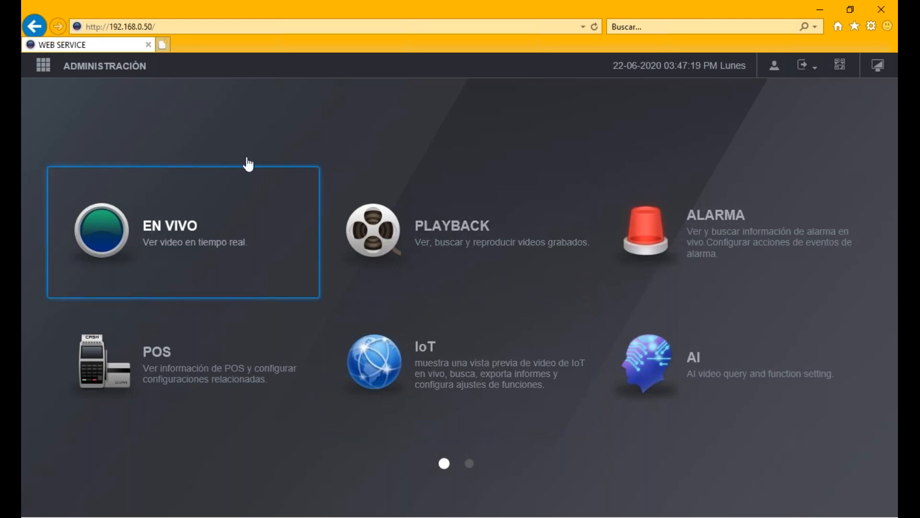
# - From the live view page, download and run the webplugin.exe video plugin and allow the add-on
pyautogui.click(200, 265)
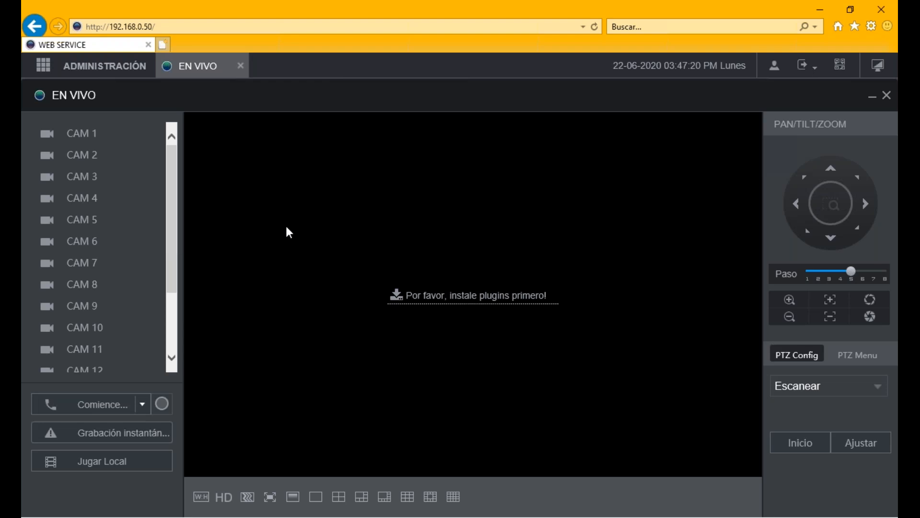
pyautogui.click(457, 298)
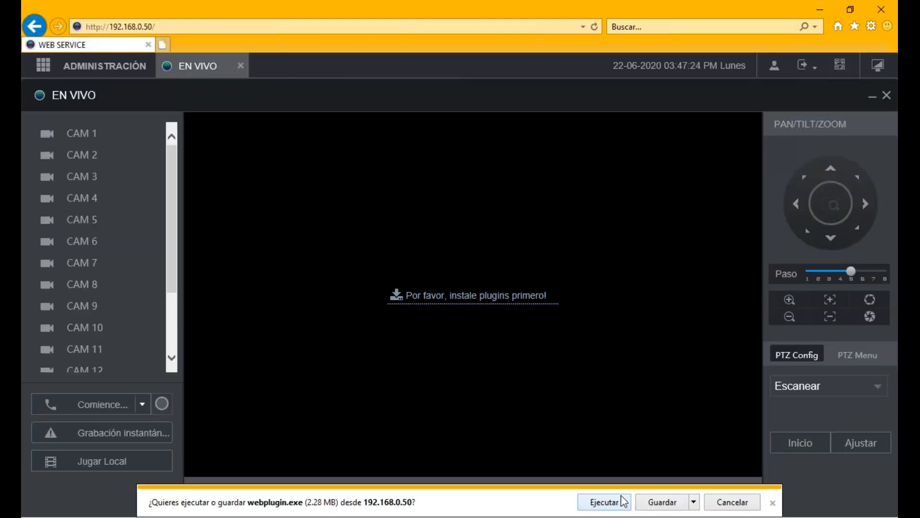
pyautogui.click(623, 501)
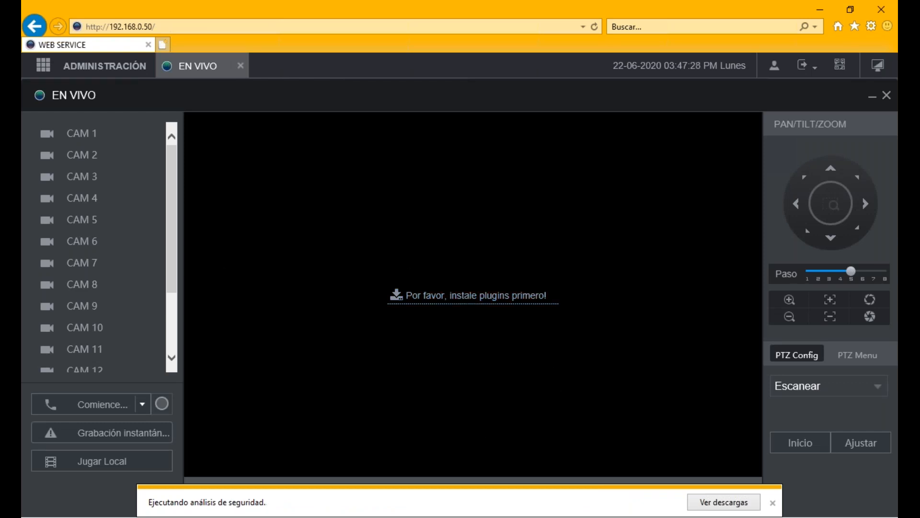
pyautogui.moveTo(174, 259); pyautogui.dragTo(173, 144)
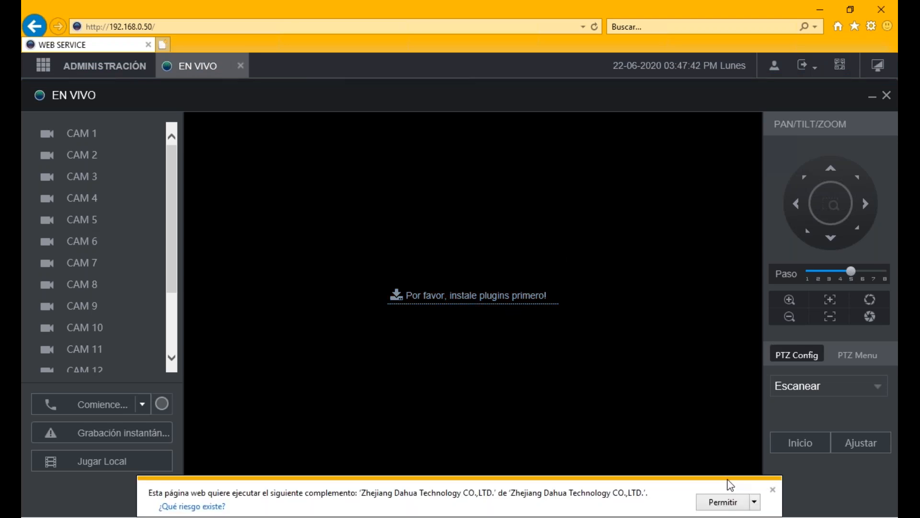
pyautogui.click(722, 502)
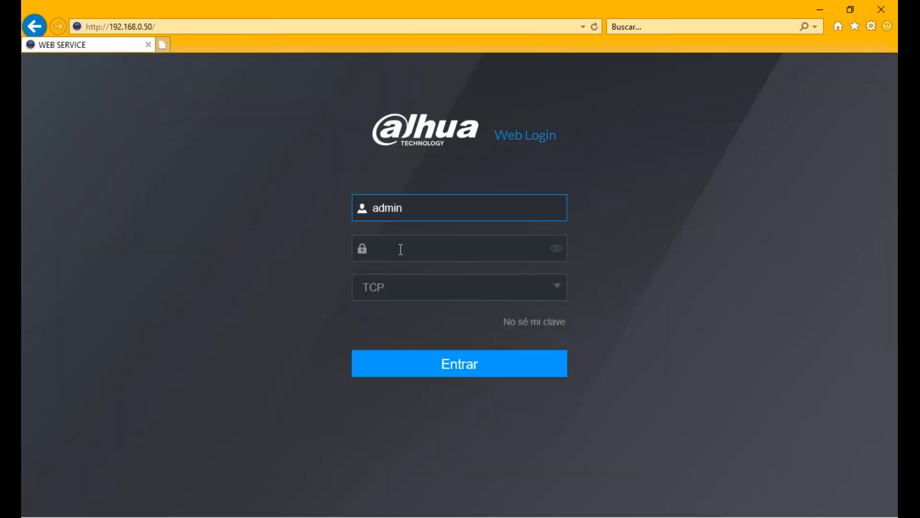
# - Sign in again and permanently allow the Dahua program to open web content
pyautogui.click(400, 249)
pyautogui.write('**********')
pyautogui.press('Return')
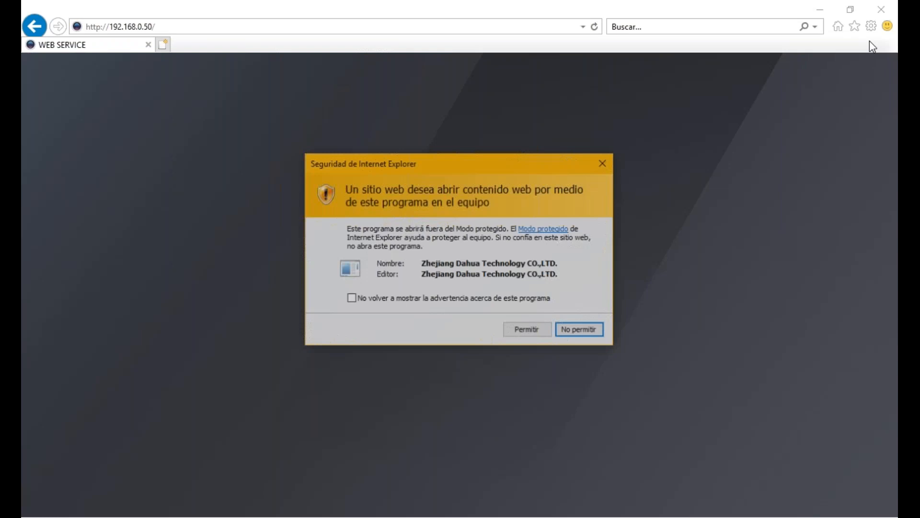
pyautogui.click(479, 299)
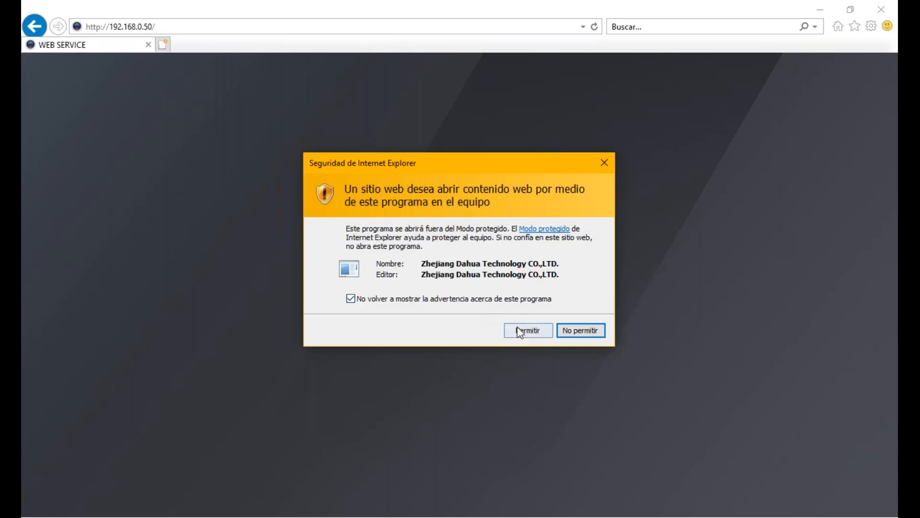
pyautogui.click(520, 330)
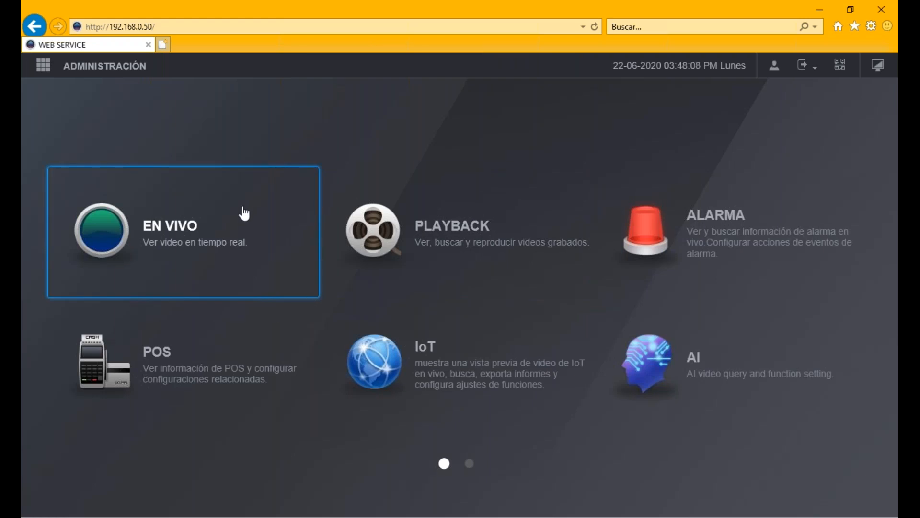
# - Load CAM 1 into the first live view pane and maximise it to fill the video area
pyautogui.click(310, 311)
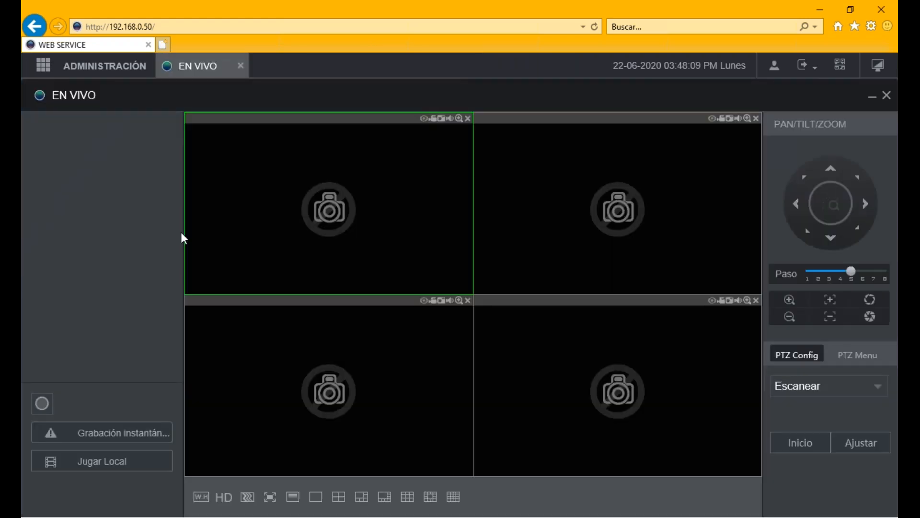
pyautogui.moveTo(172, 188)
pyautogui.mouseDown()
pyautogui.moveTo(173, 230)
pyautogui.moveTo(174, 176)
pyautogui.mouseUp()
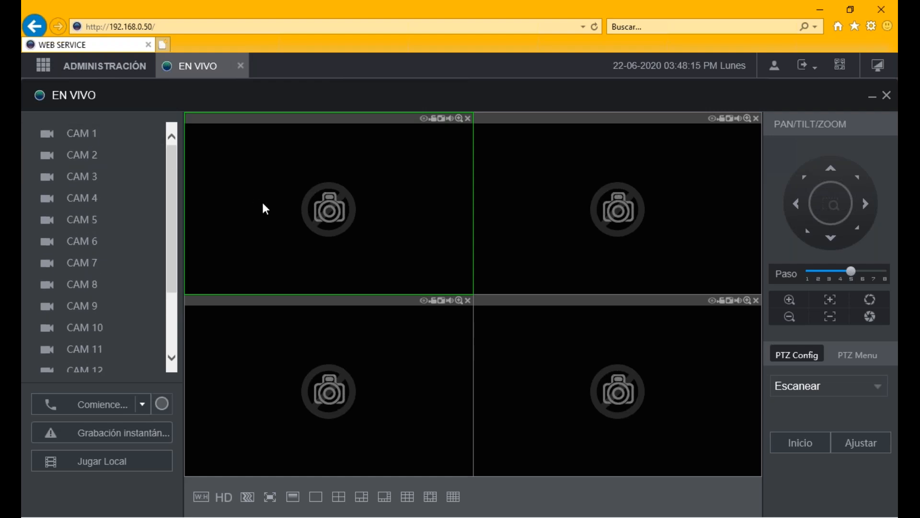
pyautogui.click(91, 133)
pyautogui.click(284, 205)
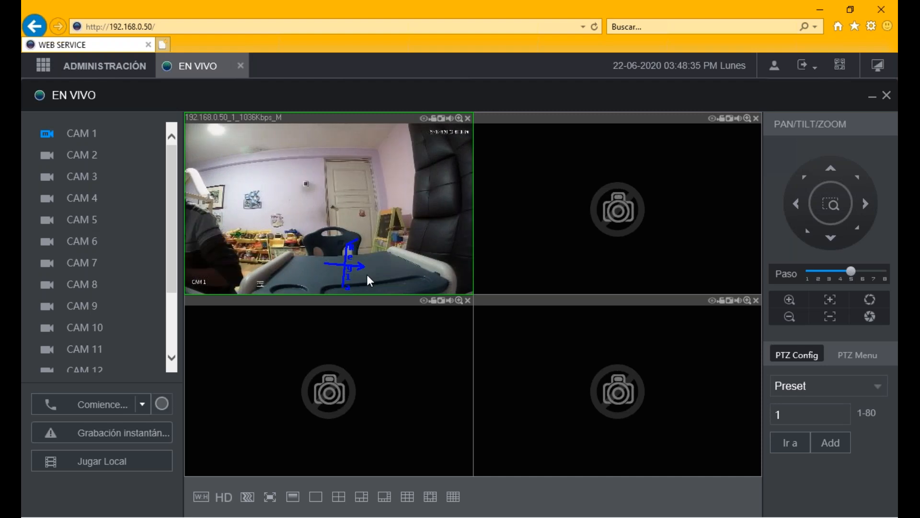
pyautogui.doubleClick(370, 281)
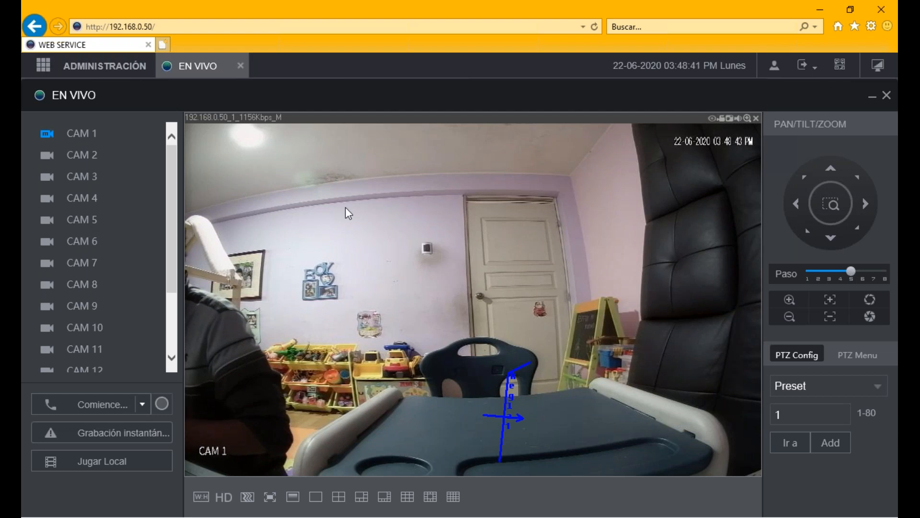
pyautogui.click(96, 65)
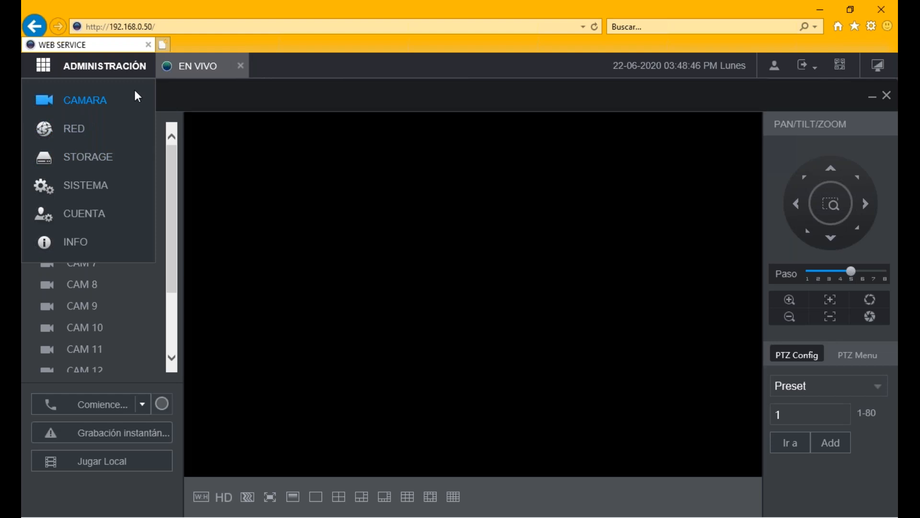
# - View channel 1's IMAGEN settings under CAMARA, then go back to the main module menu
pyautogui.click(86, 102)
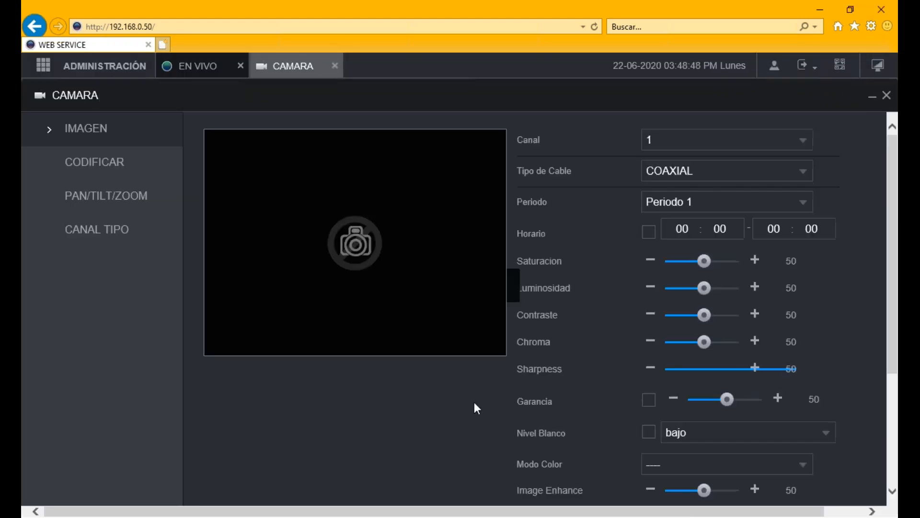
pyautogui.click(103, 70)
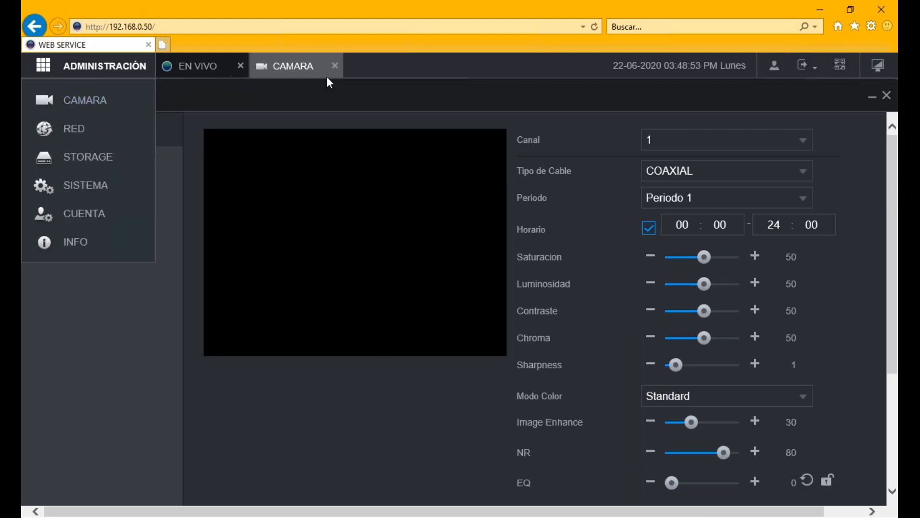
pyautogui.click(305, 71)
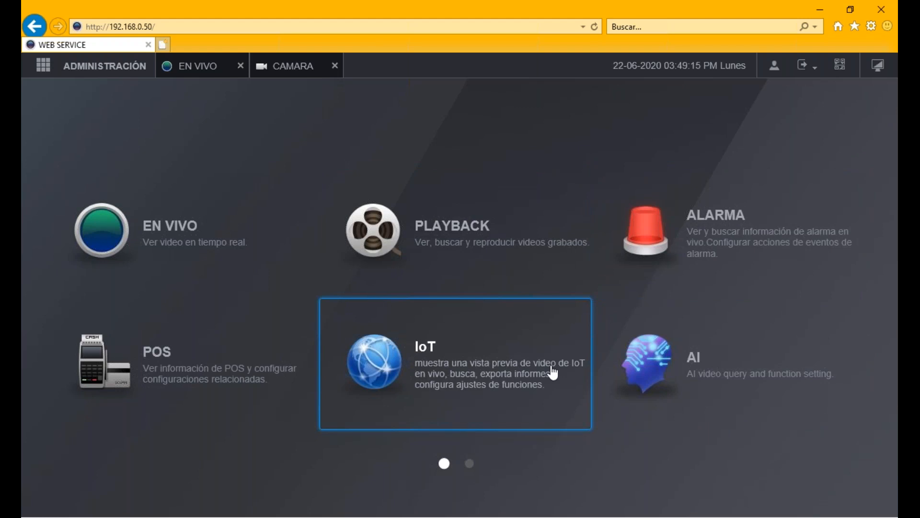
# - Look at the ALARMA module, then open the AI module and expand its PARAMENTOS list
pyautogui.click(722, 264)
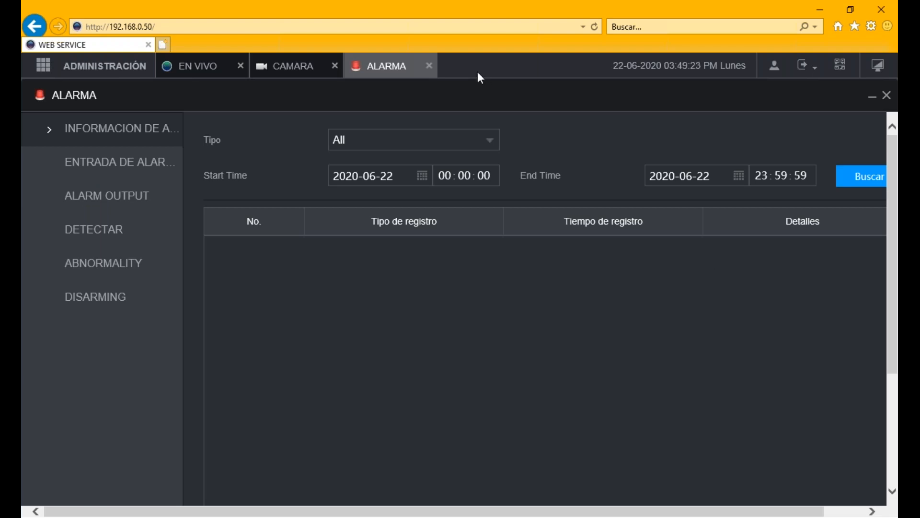
pyautogui.click(372, 72)
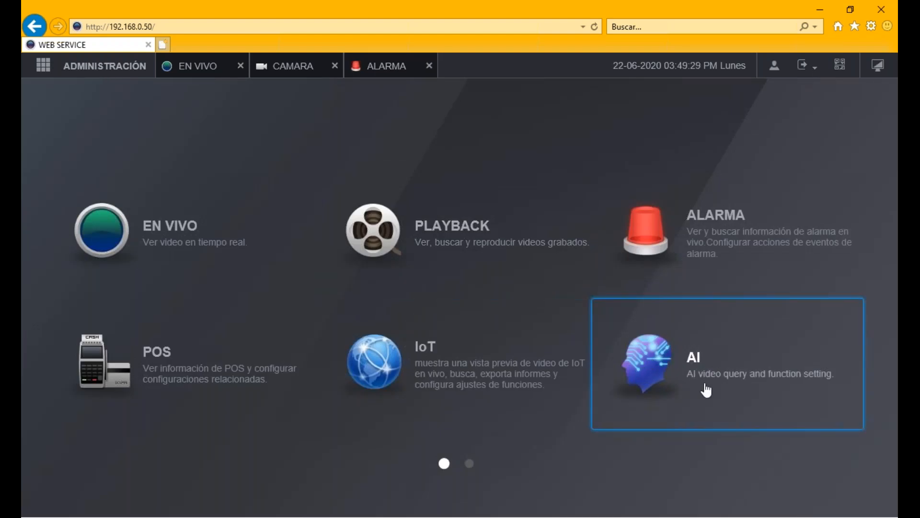
pyautogui.click(706, 390)
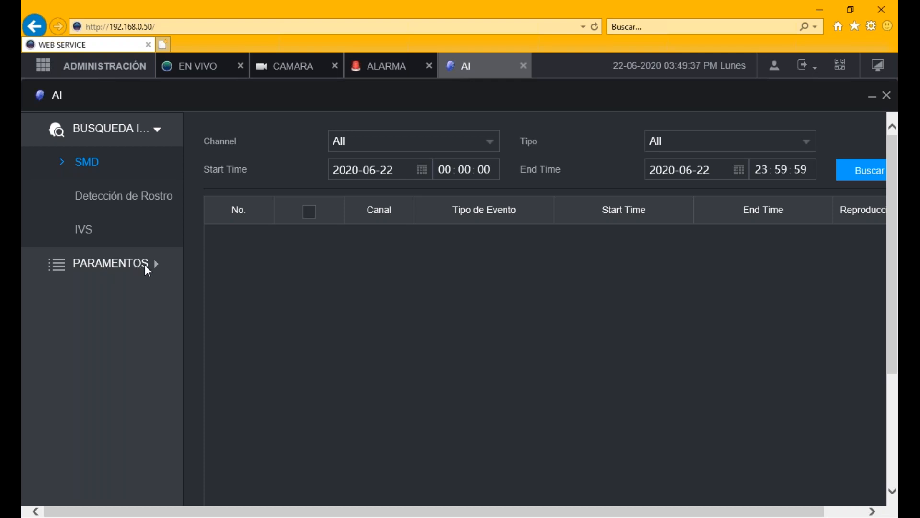
pyautogui.click(146, 266)
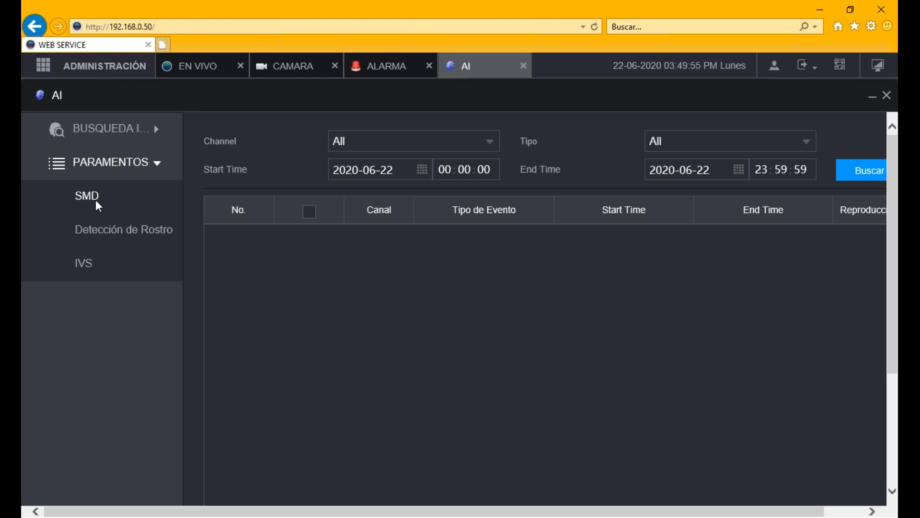
# - Enable face detection on channel 1 with a 10-second Retrasar delay and channel 1 recording
pyautogui.click(104, 233)
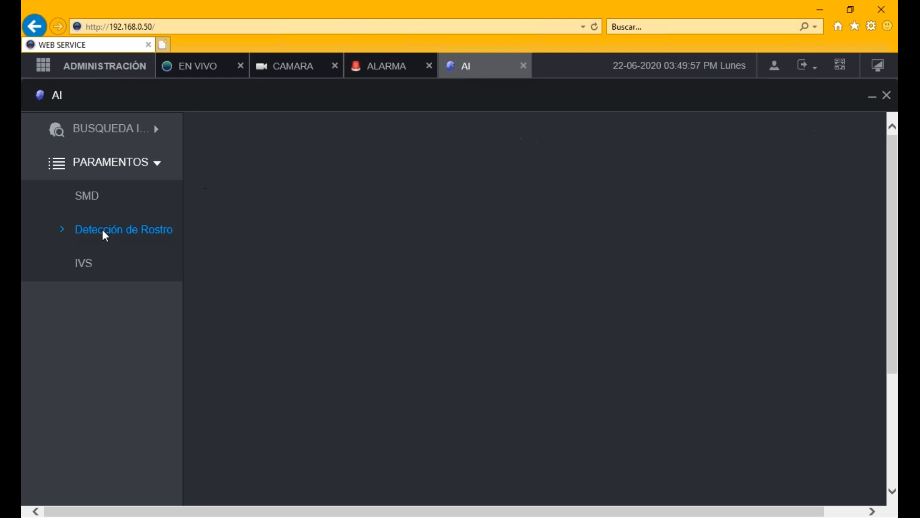
pyautogui.click(91, 199)
pyautogui.click(108, 238)
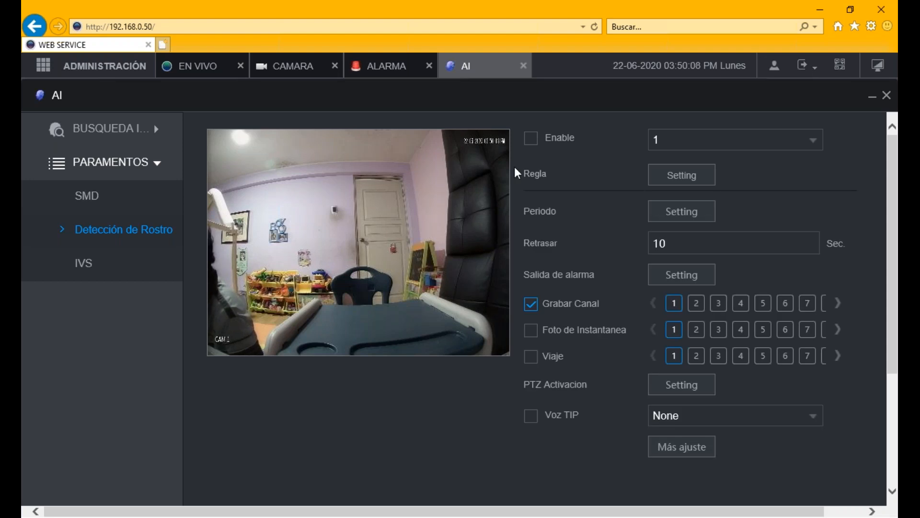
pyautogui.click(536, 138)
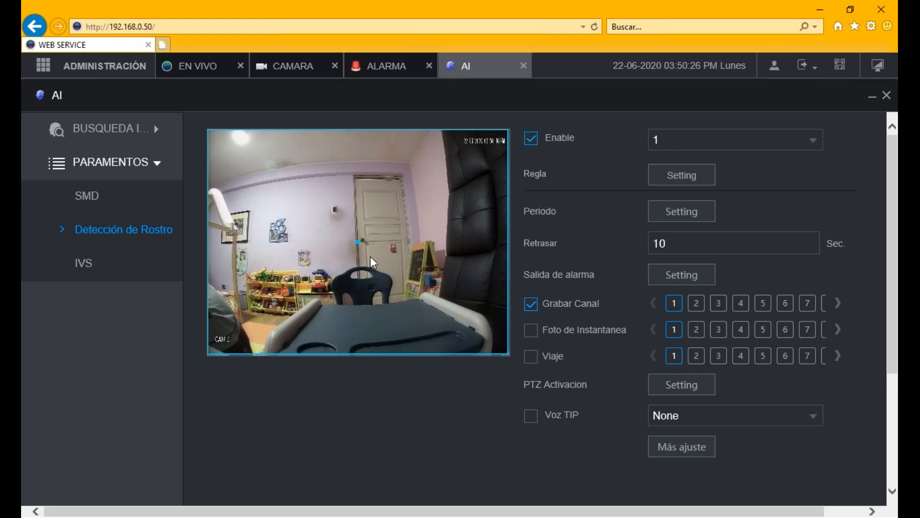
pyautogui.click(736, 145)
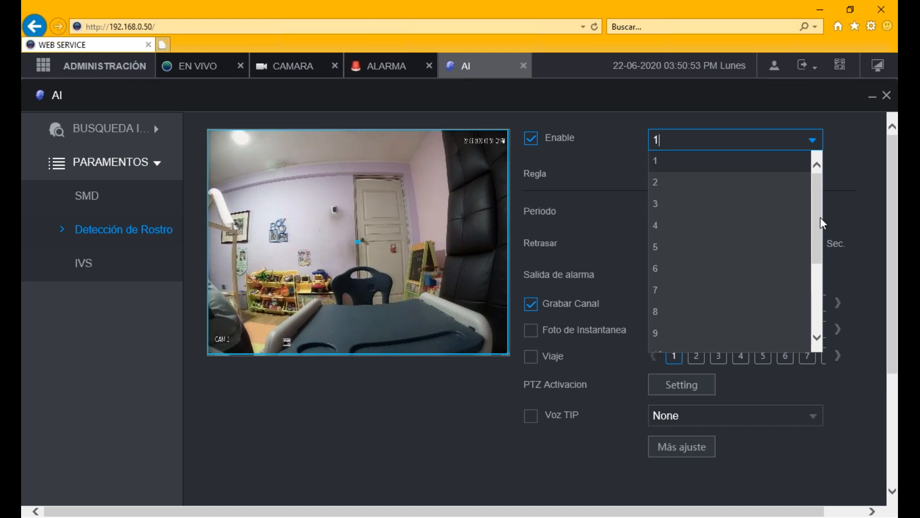
pyautogui.click(633, 146)
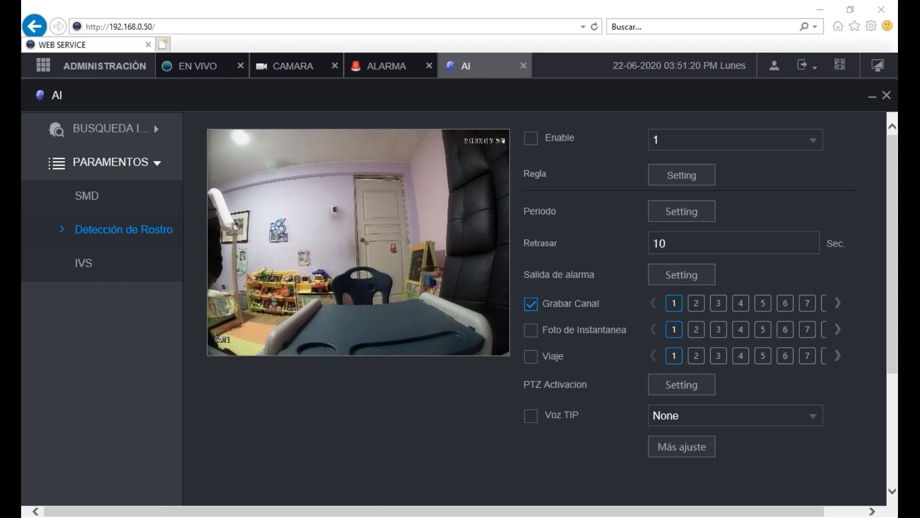
pyautogui.click(533, 140)
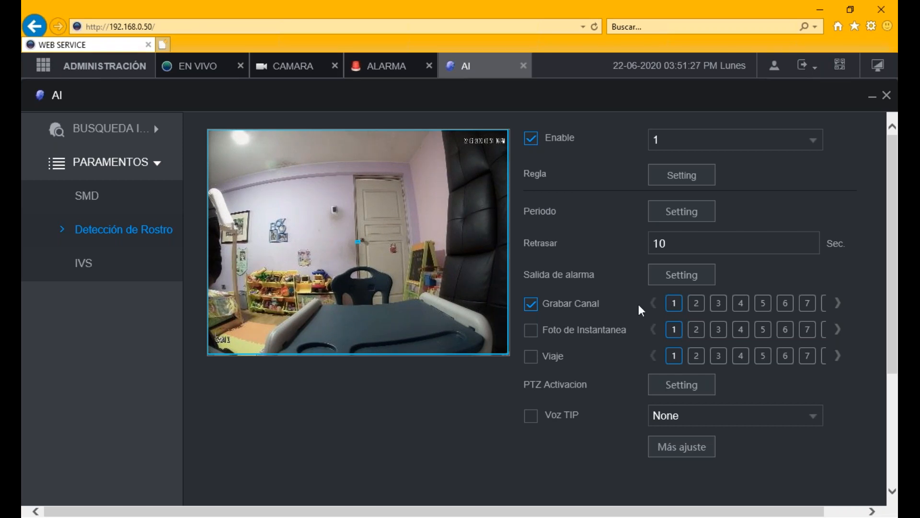
# - Reshape the face detection region to the image's lower-left, adjusting the small target box by the door
pyautogui.click(697, 182)
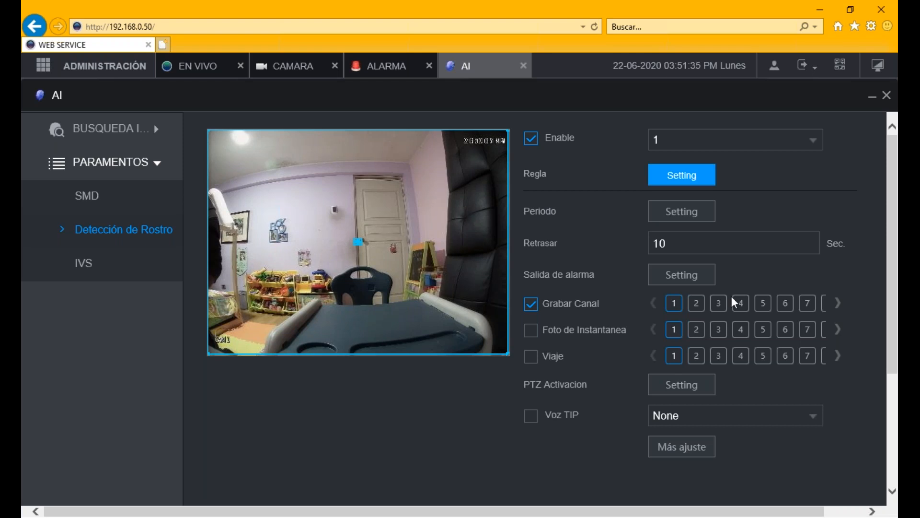
pyautogui.click(359, 242)
pyautogui.click(708, 184)
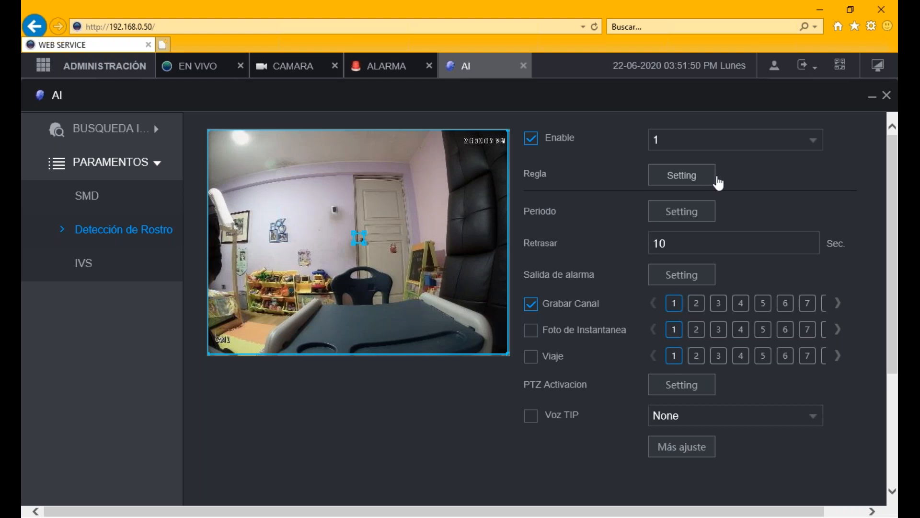
pyautogui.click(711, 181)
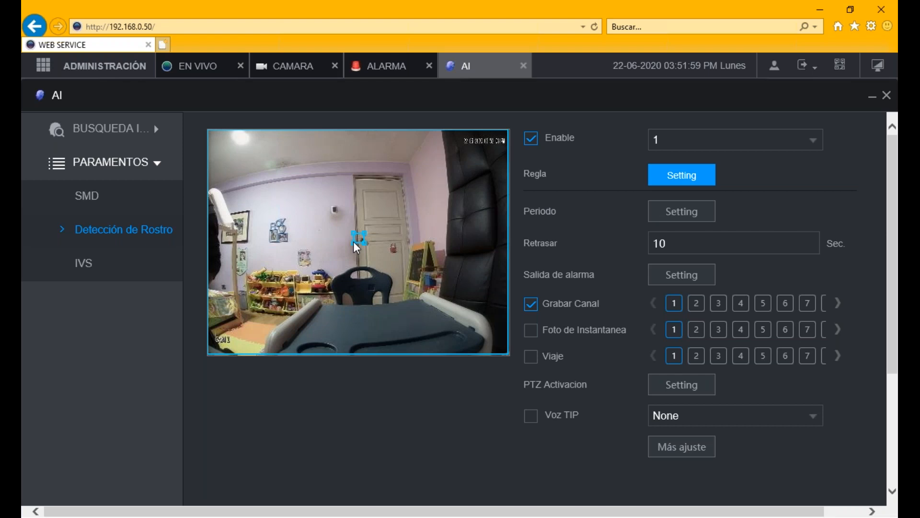
pyautogui.moveTo(353, 242); pyautogui.dragTo(348, 233)
pyautogui.moveTo(349, 234); pyautogui.dragTo(337, 209)
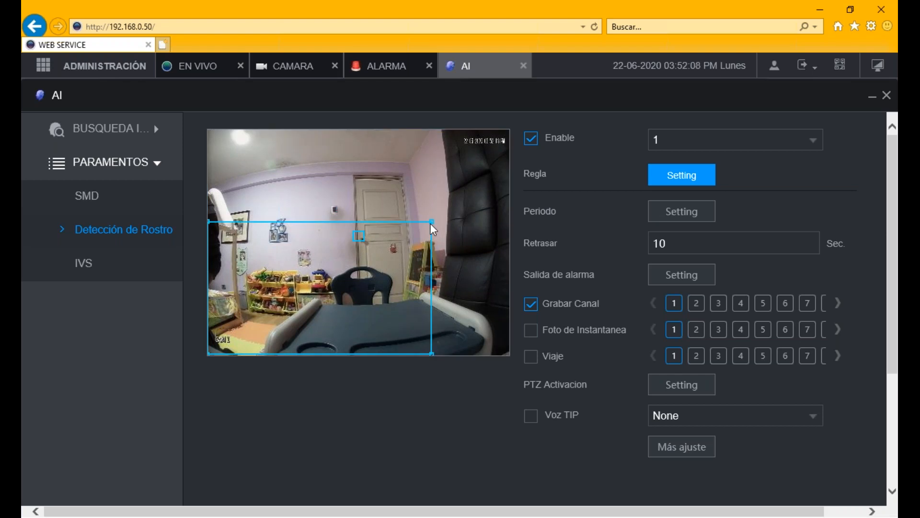
pyautogui.moveTo(430, 223); pyautogui.dragTo(403, 203)
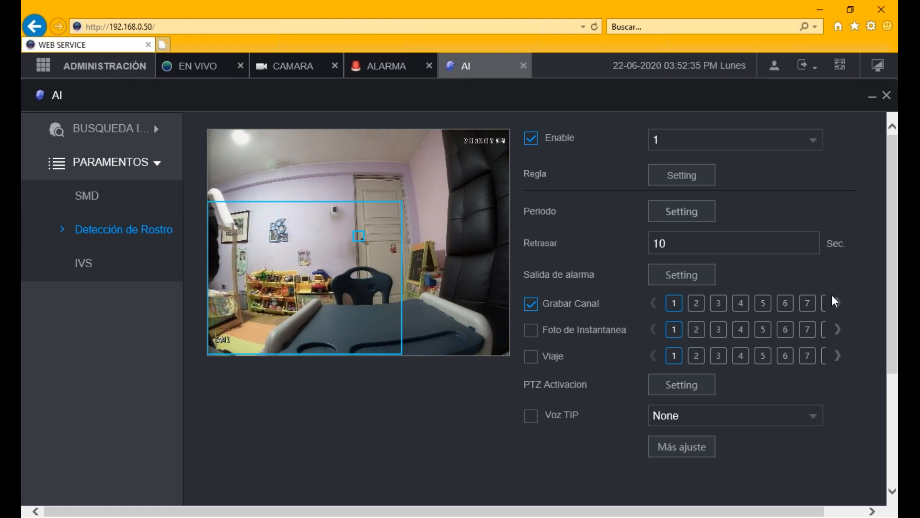
pyautogui.click(682, 211)
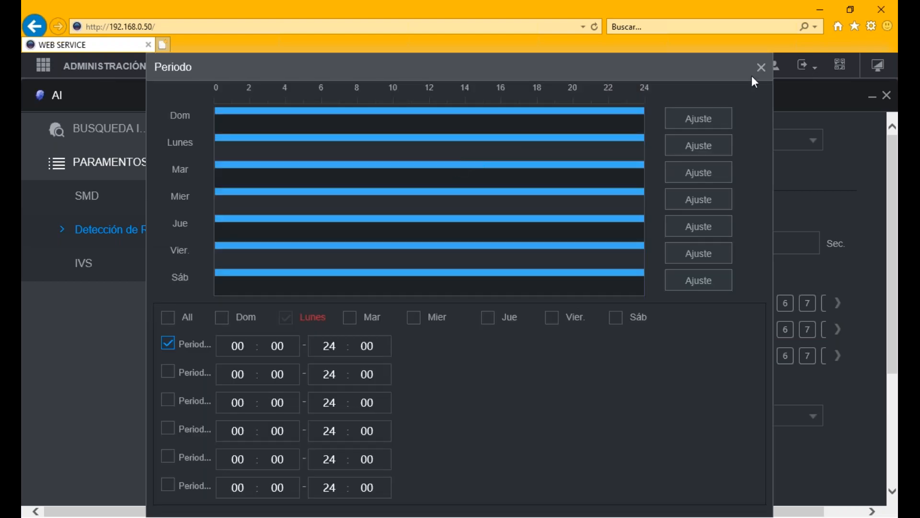
pyautogui.click(762, 67)
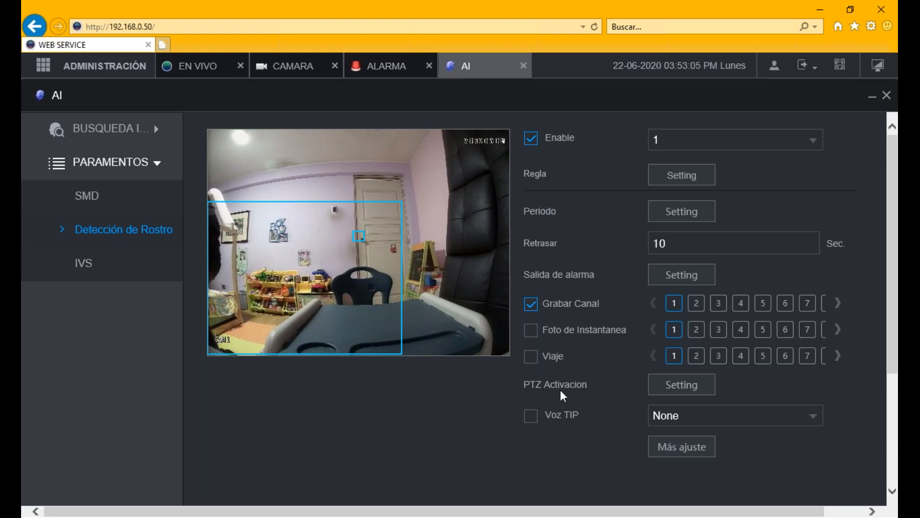
# - Keep Alarm Upload, White Light, Buzzer and Log as extra actions and save face detection, retrying after errors
pyautogui.click(681, 446)
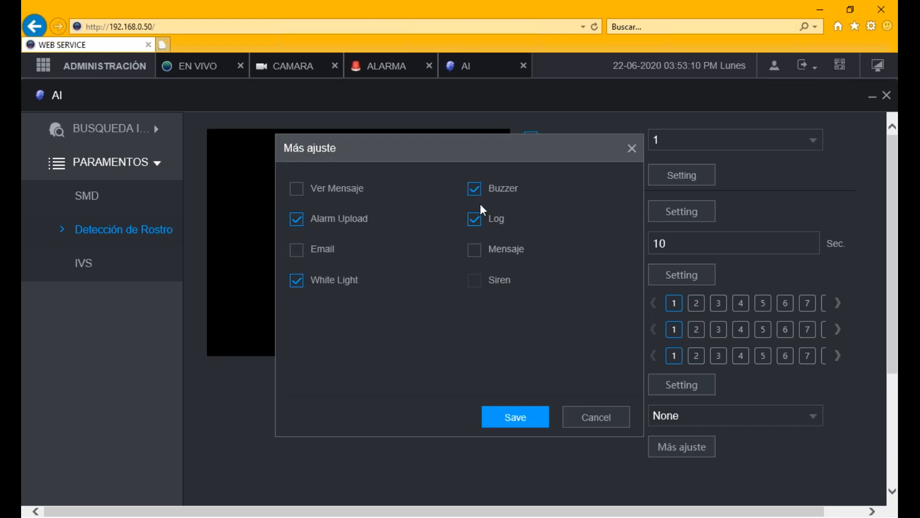
pyautogui.click(508, 413)
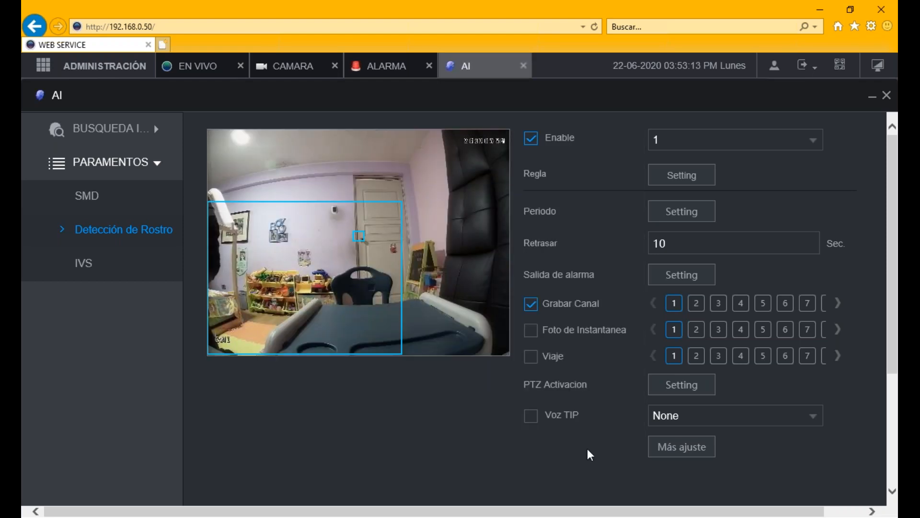
pyautogui.moveTo(892, 307); pyautogui.dragTo(896, 433)
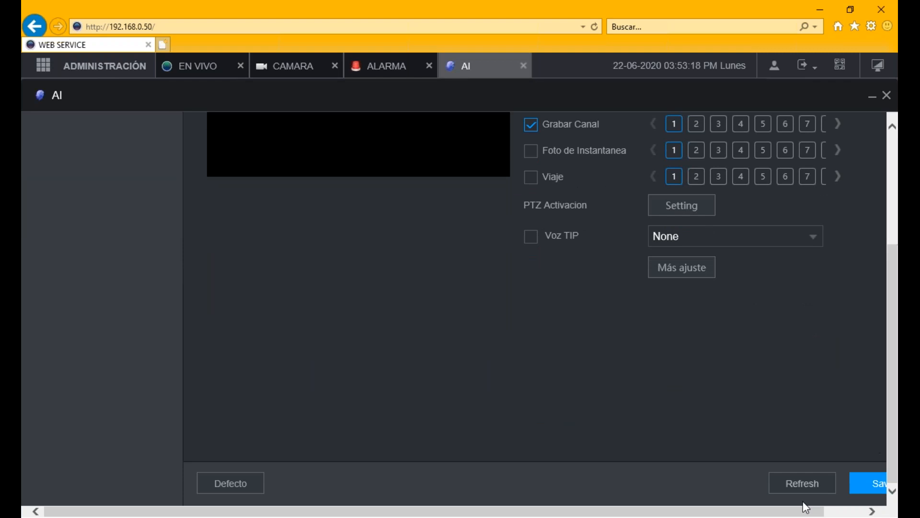
pyautogui.moveTo(781, 512); pyautogui.dragTo(844, 510)
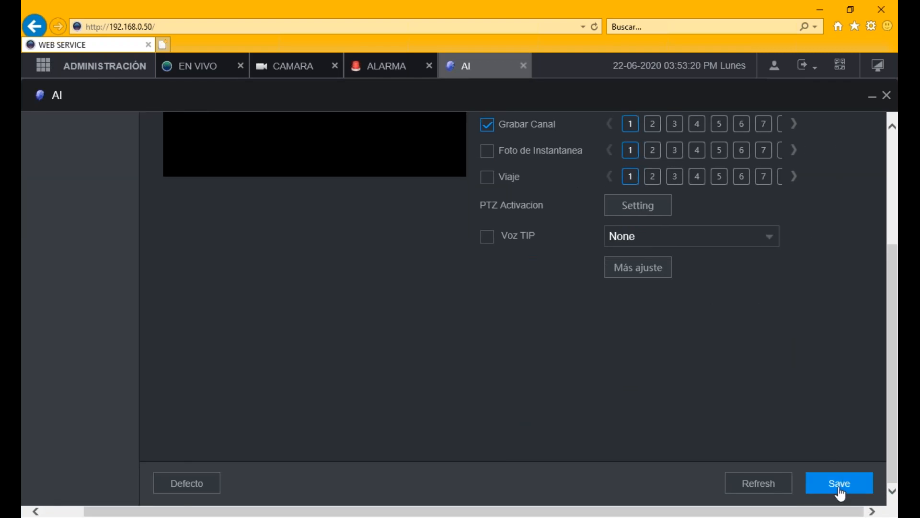
pyautogui.click(839, 489)
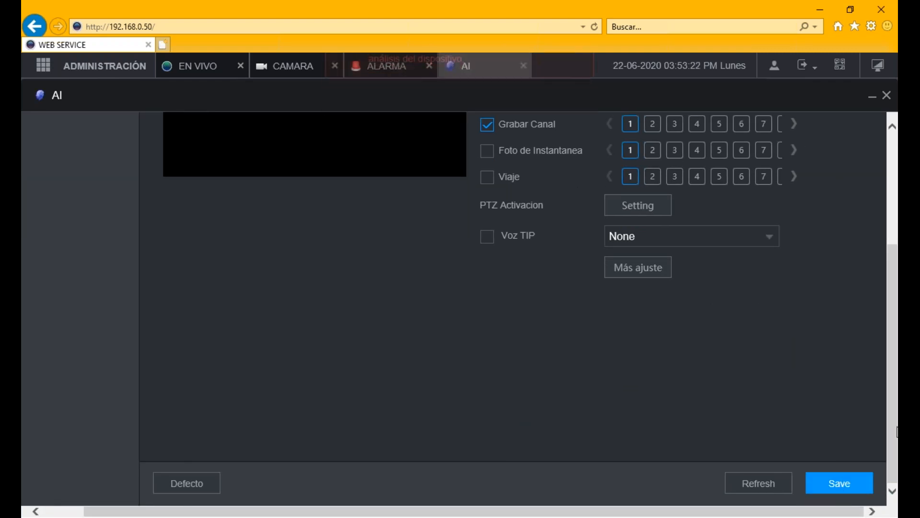
pyautogui.click(847, 492)
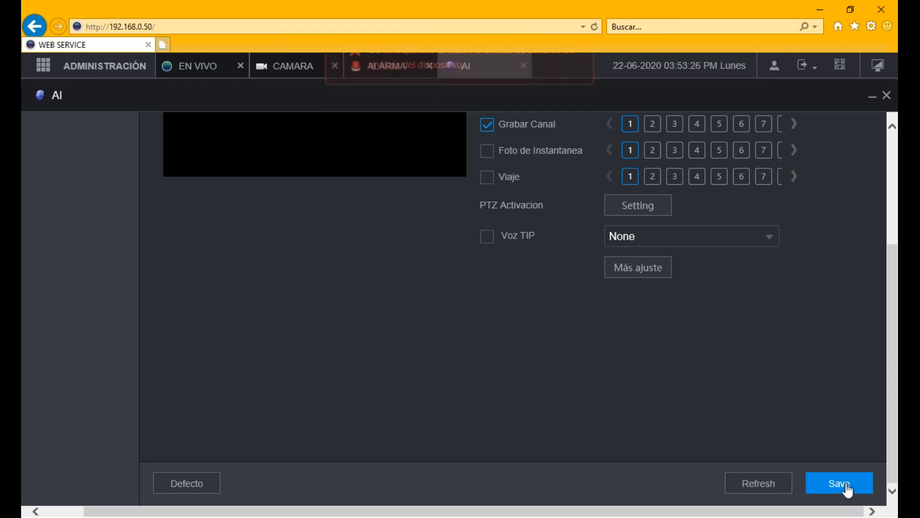
pyautogui.click(848, 491)
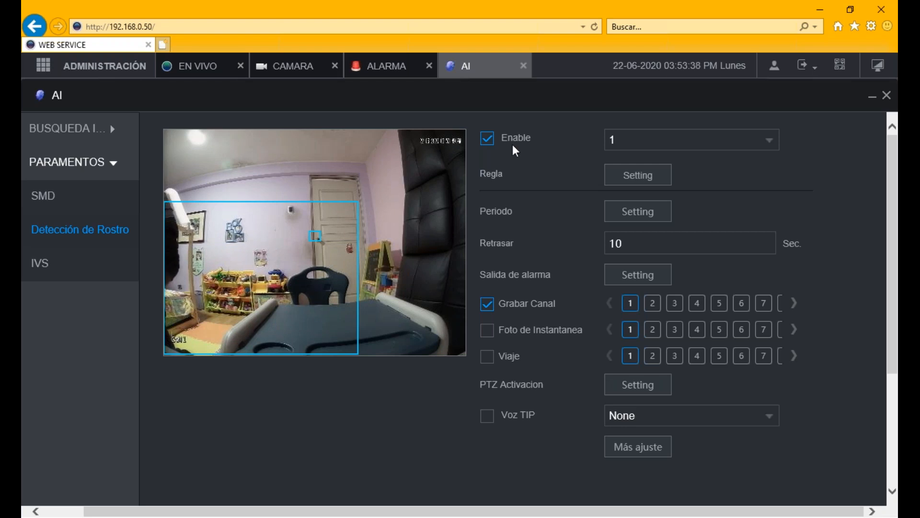
# - Disable the Regla1 tripwire rule in channel 1's IVS settings, keep AI Mode on, and save
pyautogui.click(40, 264)
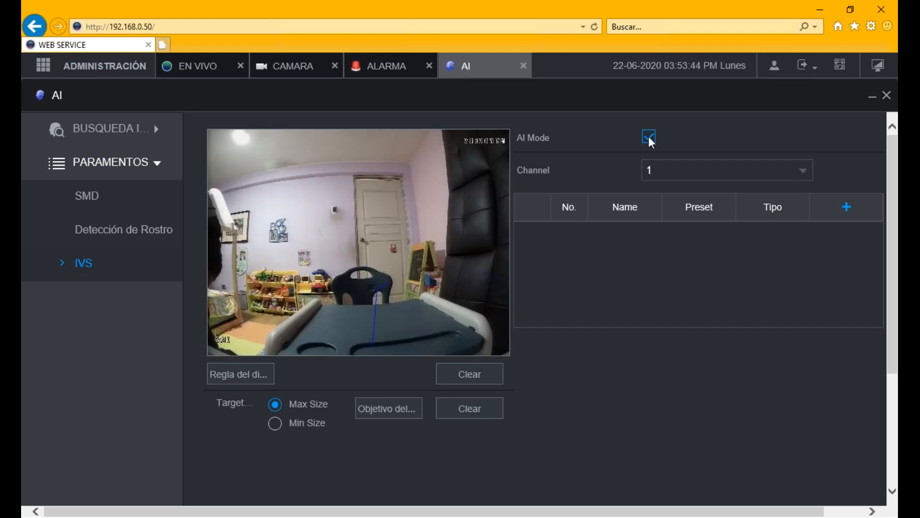
pyautogui.click(649, 139)
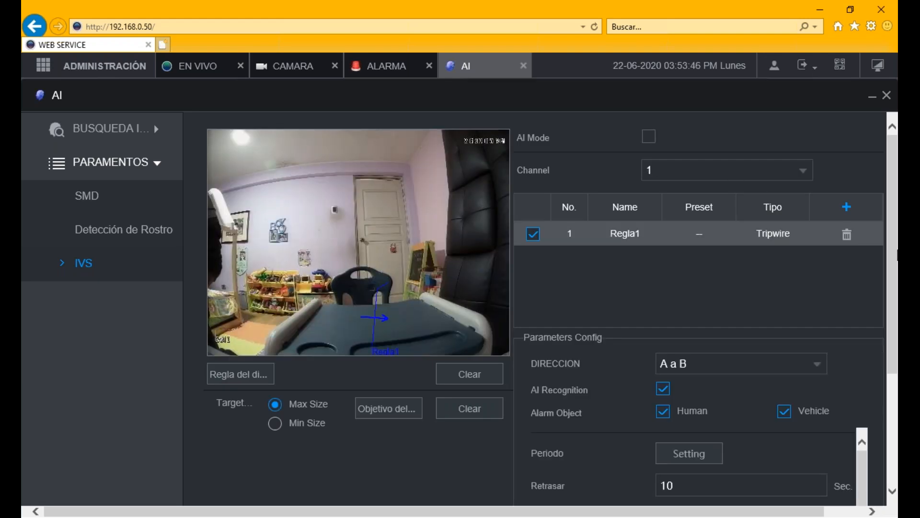
pyautogui.scroll(-1, 891, 262)
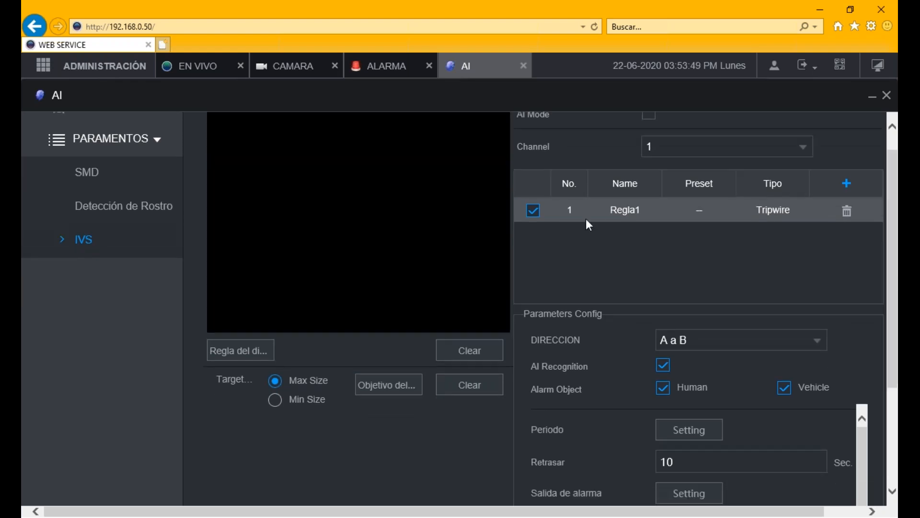
pyautogui.click(534, 211)
pyautogui.scroll(1, 892, 201)
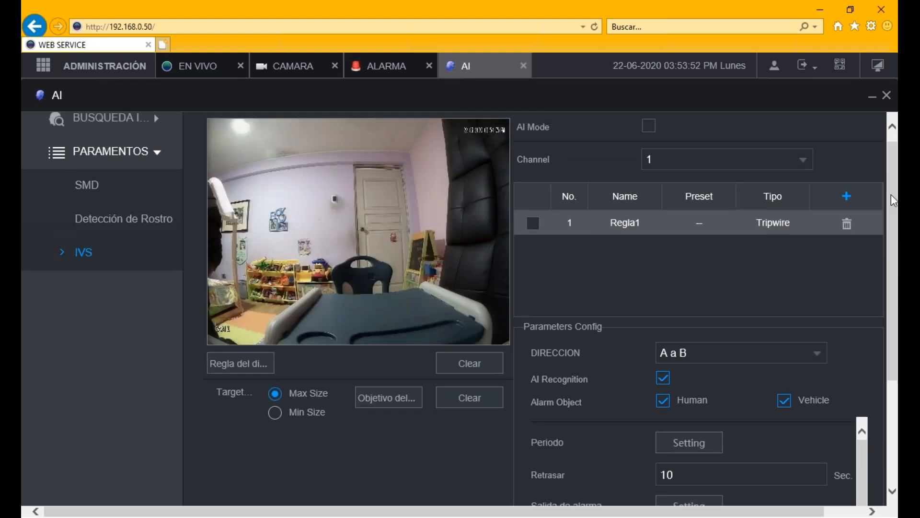
pyautogui.click(651, 131)
pyautogui.moveTo(892, 279); pyautogui.dragTo(896, 426)
pyautogui.click(873, 484)
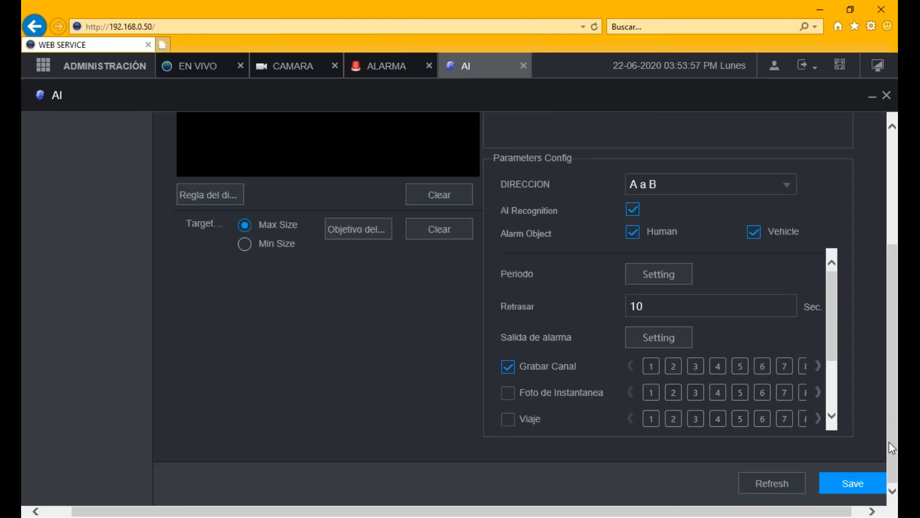
pyautogui.click(856, 481)
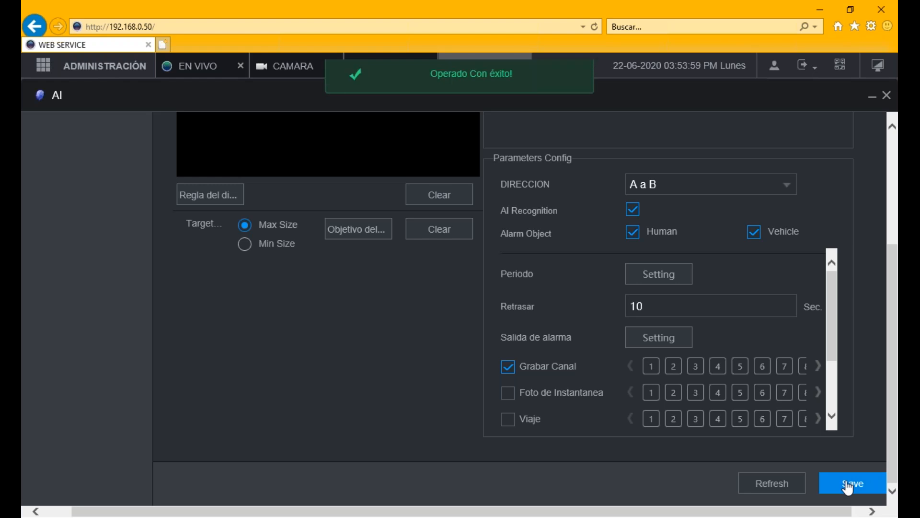
pyautogui.moveTo(891, 376); pyautogui.dragTo(897, 203)
pyautogui.click(85, 229)
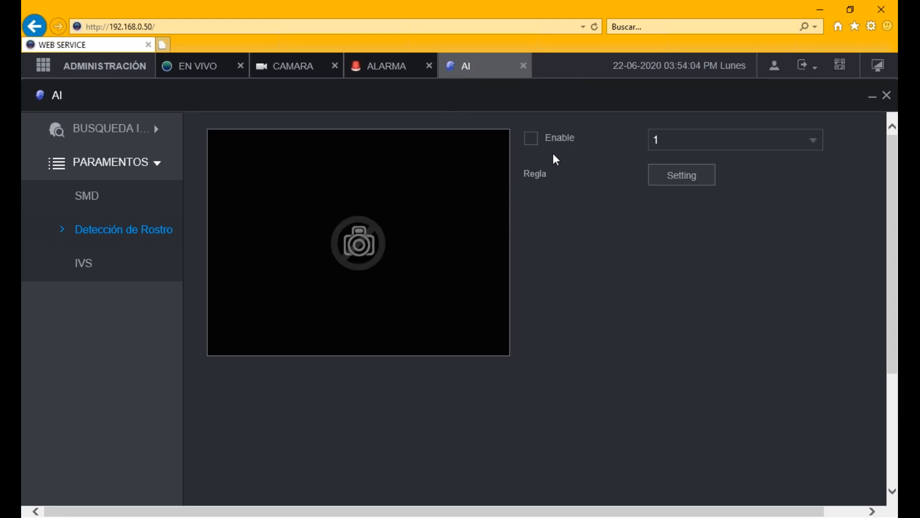
pyautogui.click(532, 142)
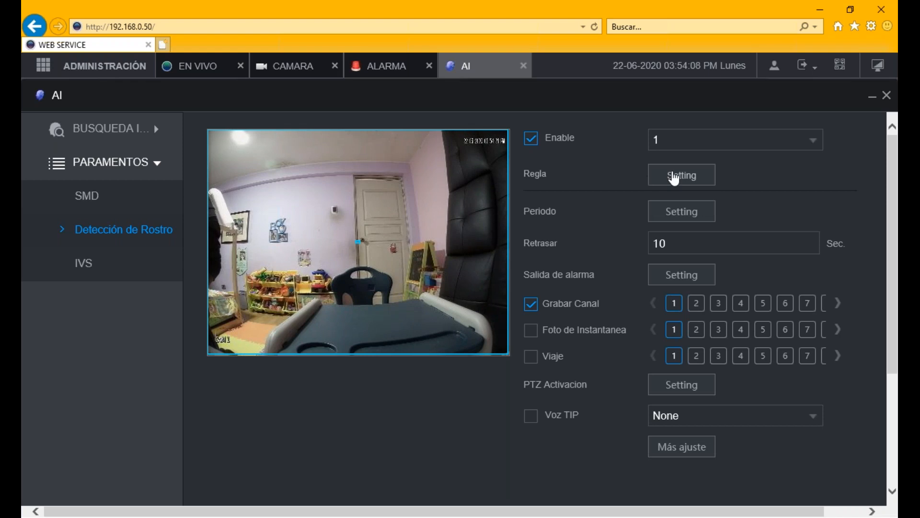
pyautogui.click(673, 175)
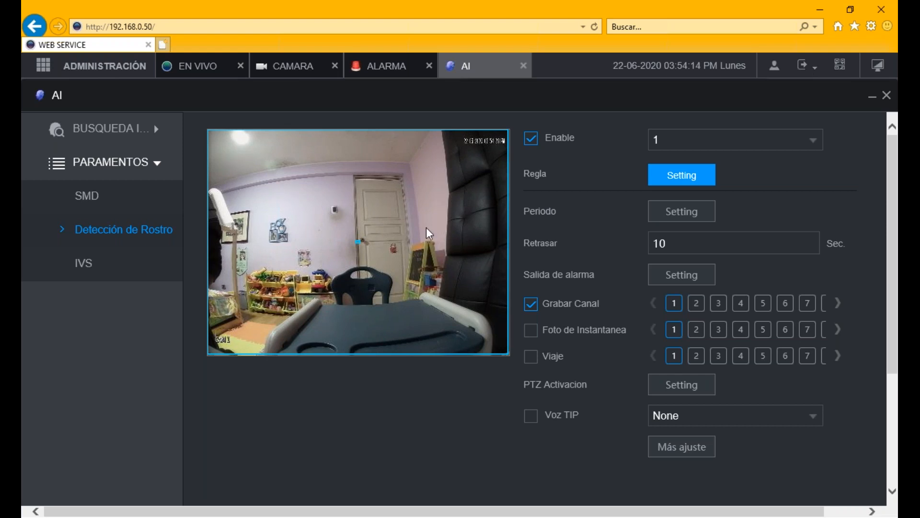
pyautogui.moveTo(360, 241)
pyautogui.mouseDown()
pyautogui.moveTo(375, 228)
pyautogui.moveTo(358, 231)
pyautogui.mouseUp()
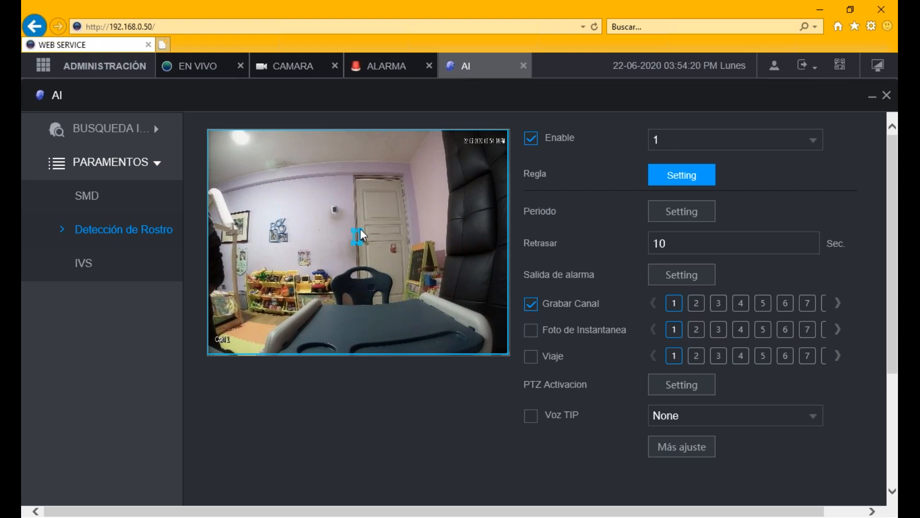
pyautogui.moveTo(360, 230); pyautogui.dragTo(377, 221)
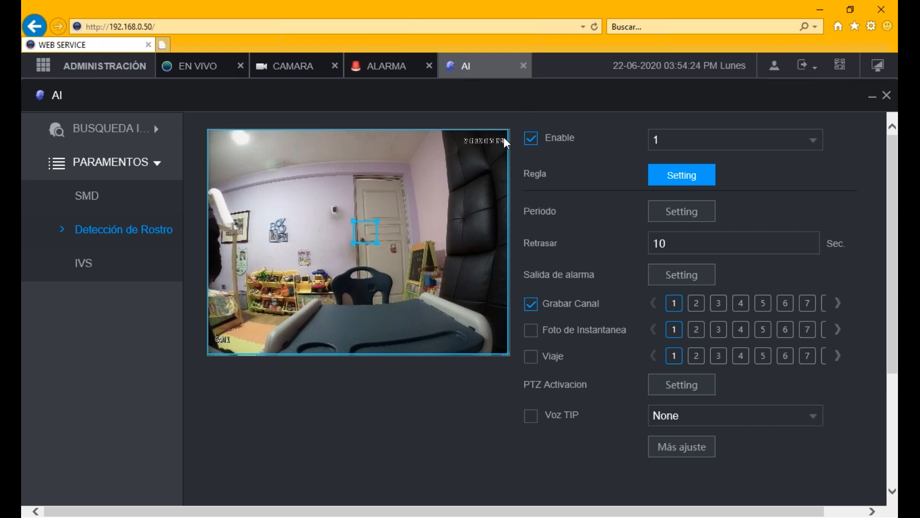
pyautogui.click(506, 132)
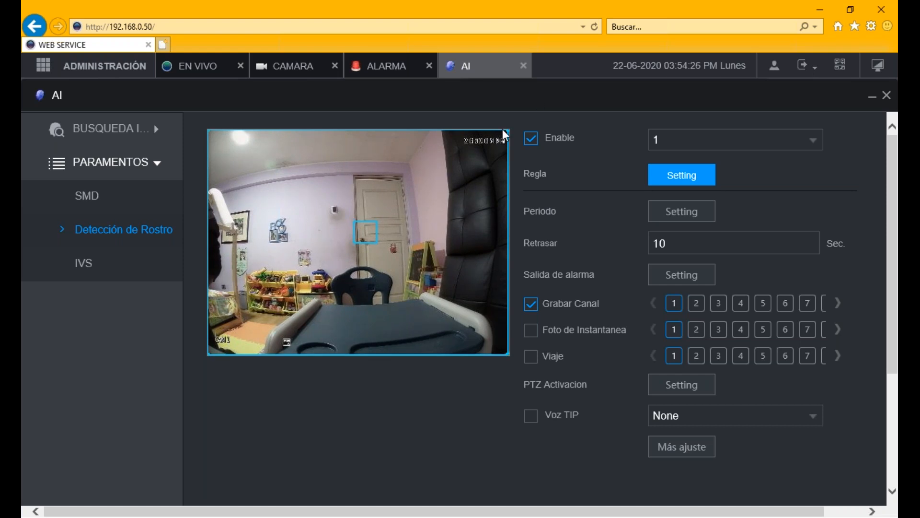
pyautogui.moveTo(505, 136); pyautogui.dragTo(491, 139)
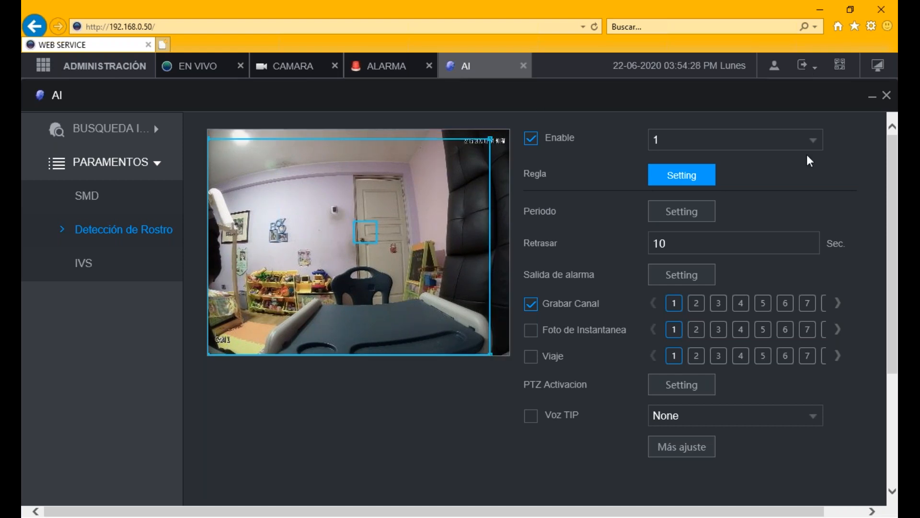
pyautogui.scroll(-4, 889, 433)
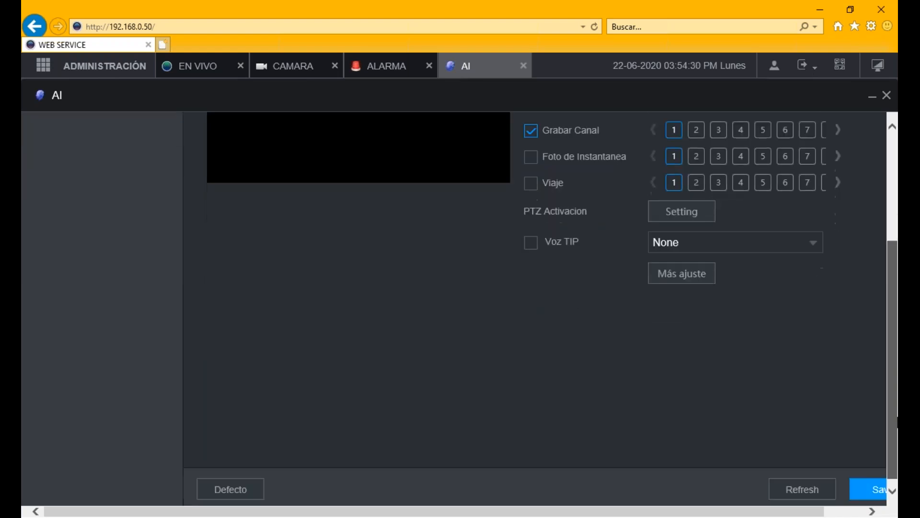
pyautogui.click(862, 481)
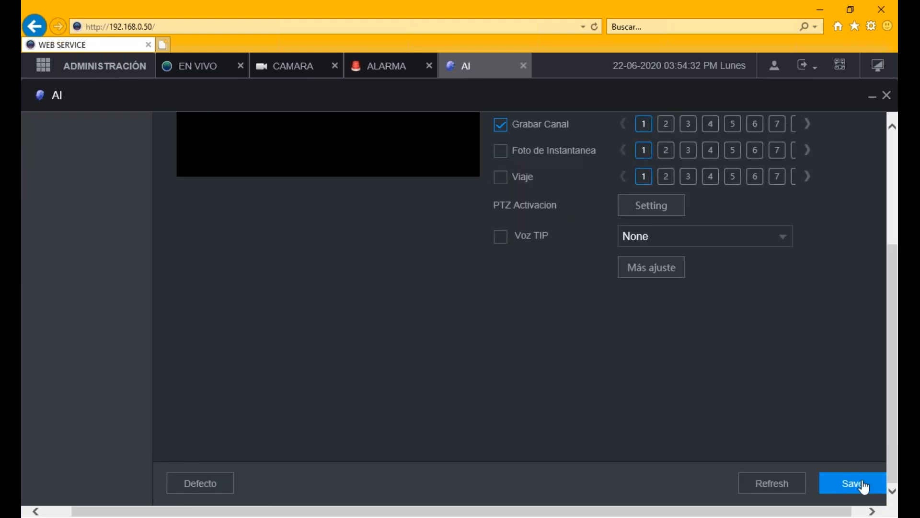
pyautogui.click(857, 485)
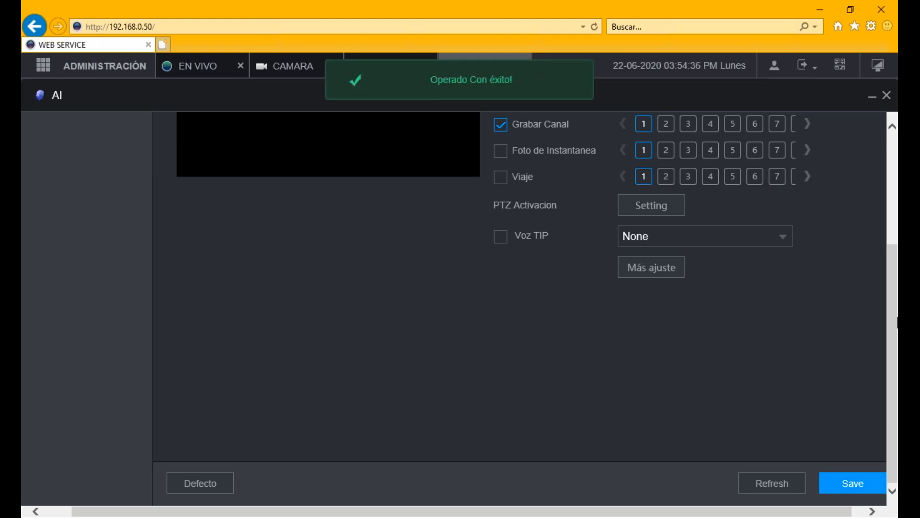
pyautogui.scroll(4, 892, 317)
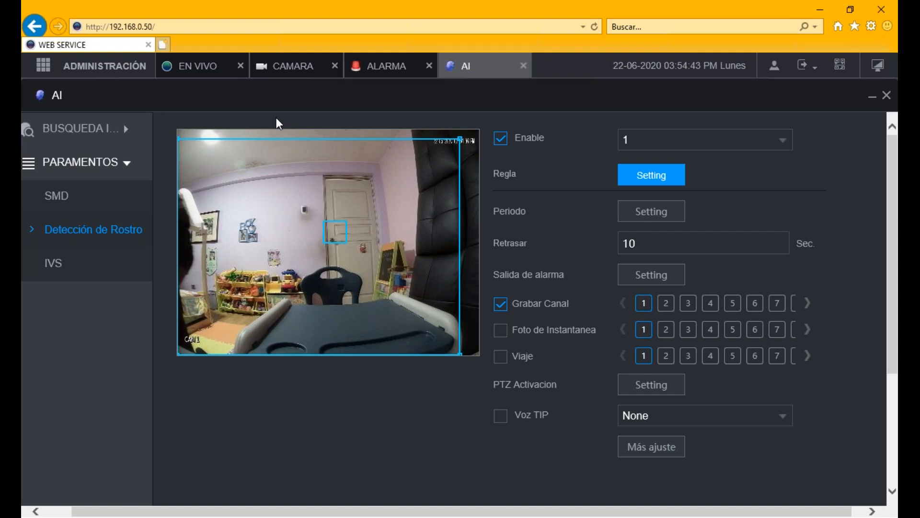
pyautogui.click(194, 66)
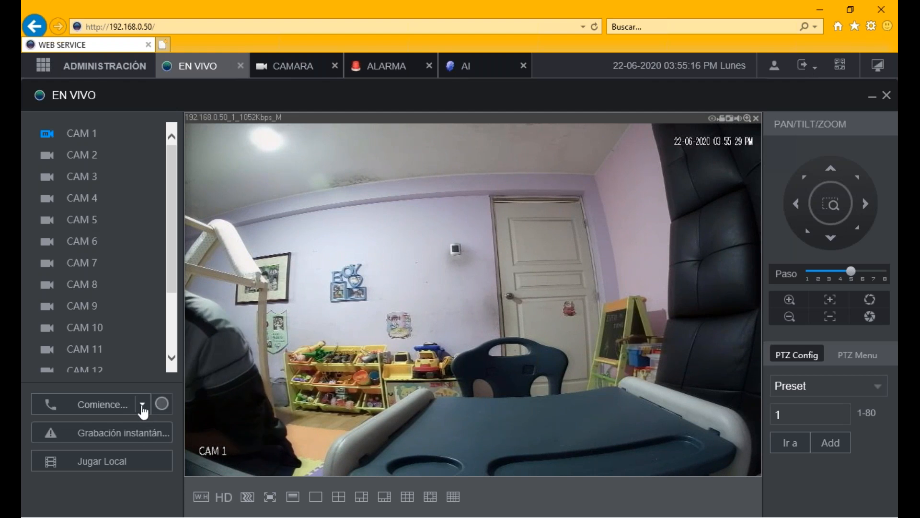
pyautogui.click(142, 405)
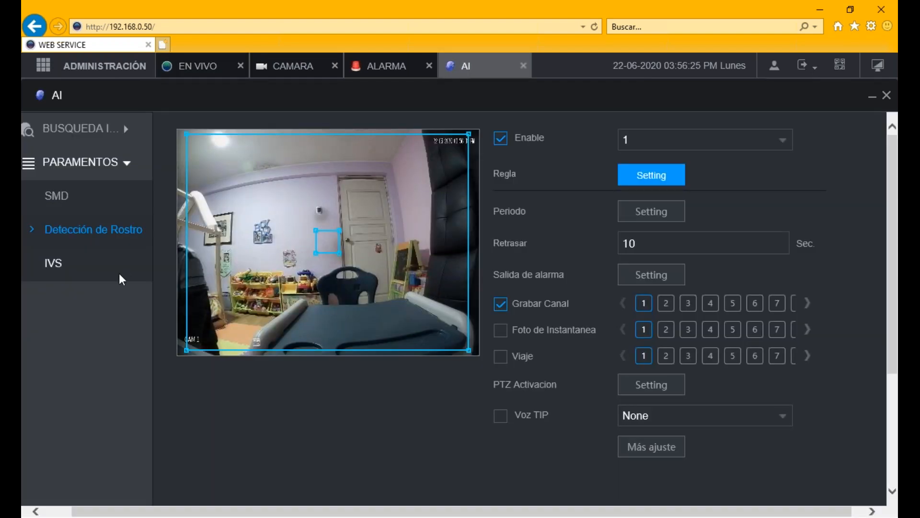
pyautogui.click(132, 138)
# - Search channel 1 face captures for 2020-06-22 with Gender and other filters left at All
pyautogui.click(83, 200)
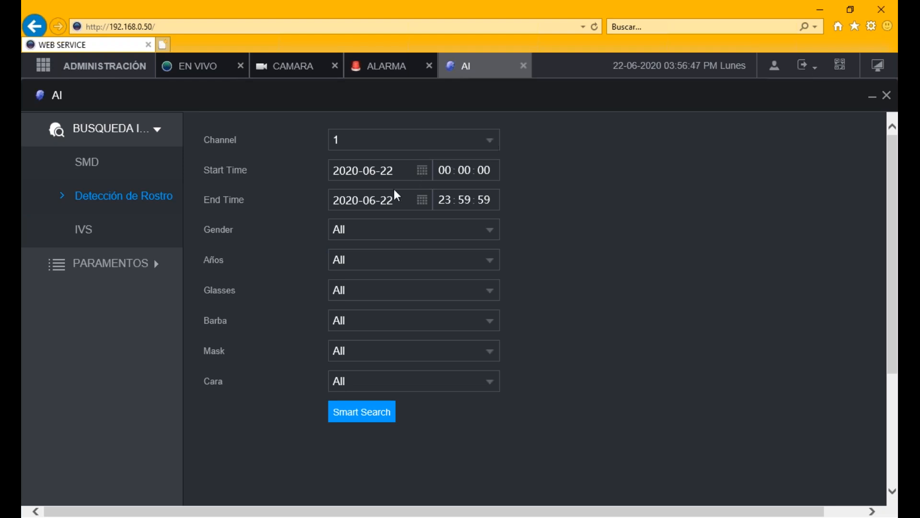
pyautogui.click(412, 236)
pyautogui.click(424, 238)
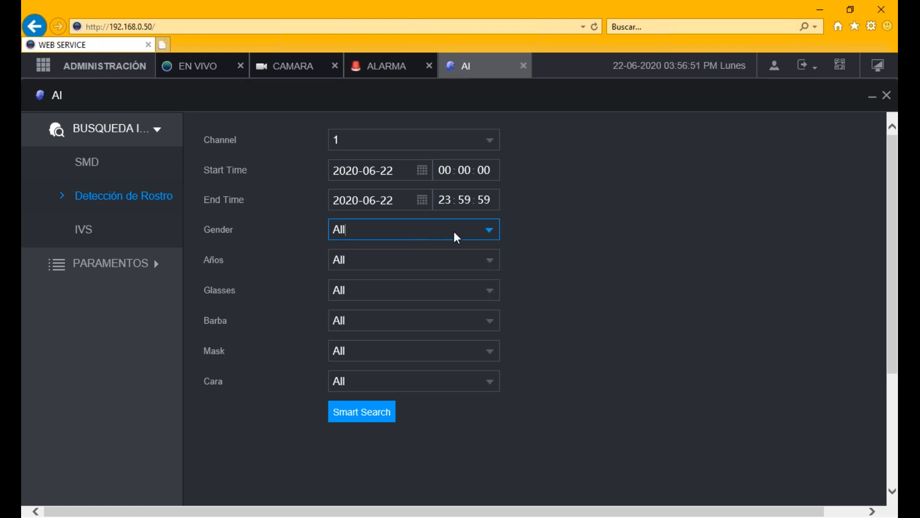
pyautogui.click(489, 236)
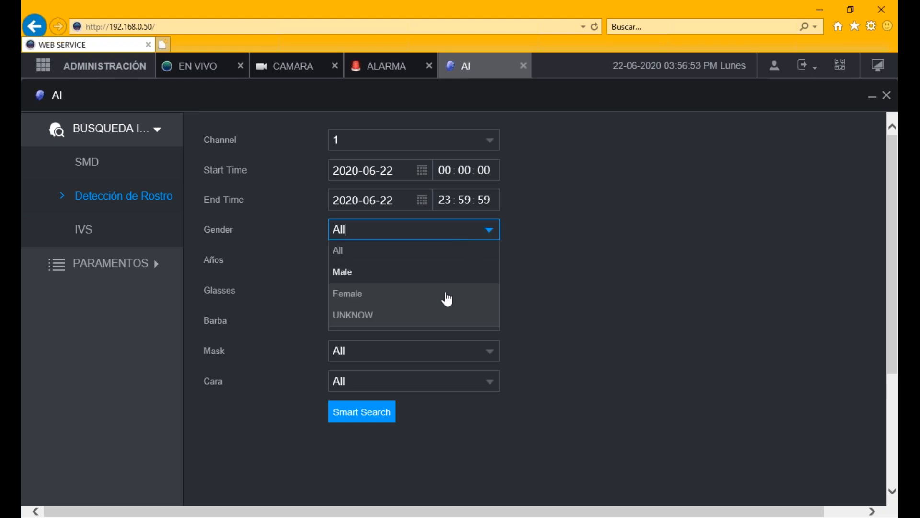
pyautogui.click(517, 270)
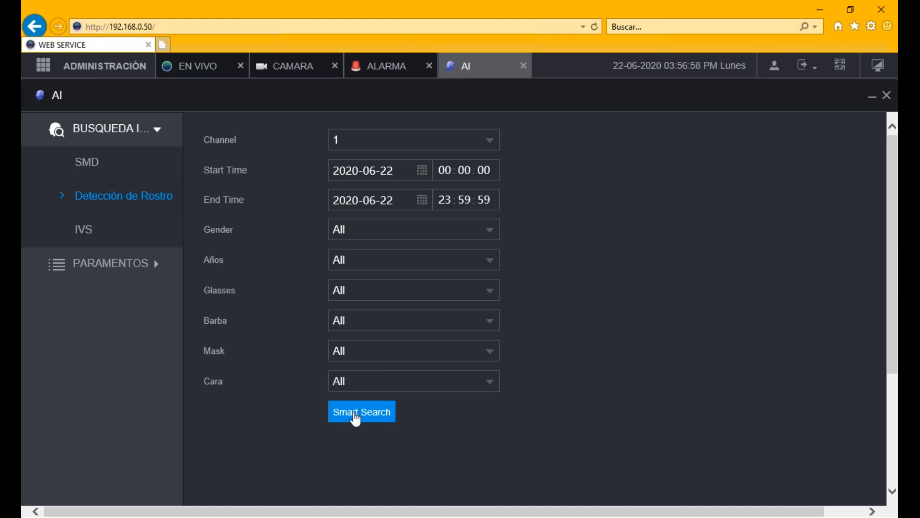
pyautogui.click(355, 418)
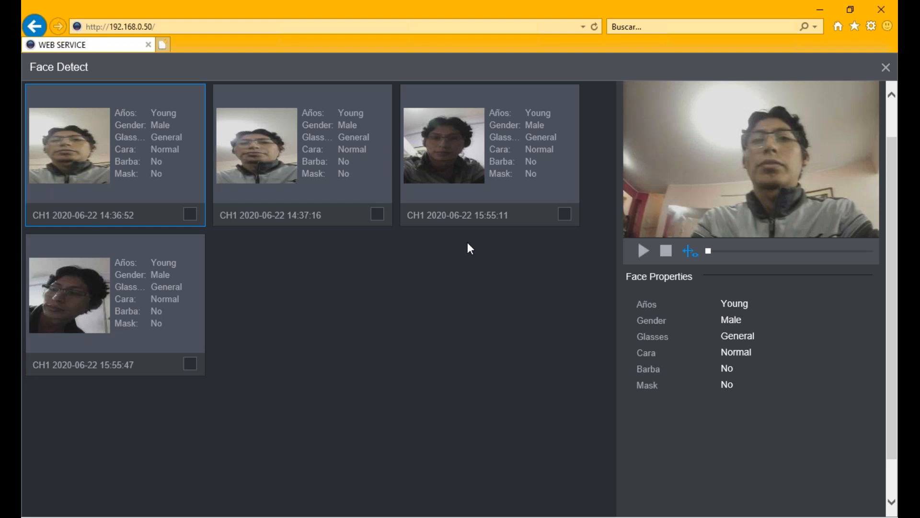
# - Glance at the presentation, then return and preview the 15:55:47 channel 1 face capture
pyautogui.hotkey('alt', 'Tab')
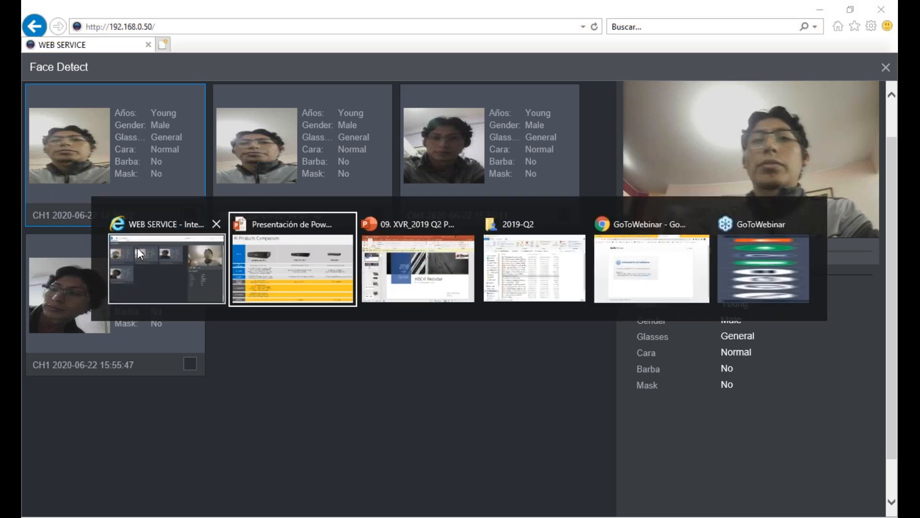
pyautogui.hotkey('alt', 'Tab')
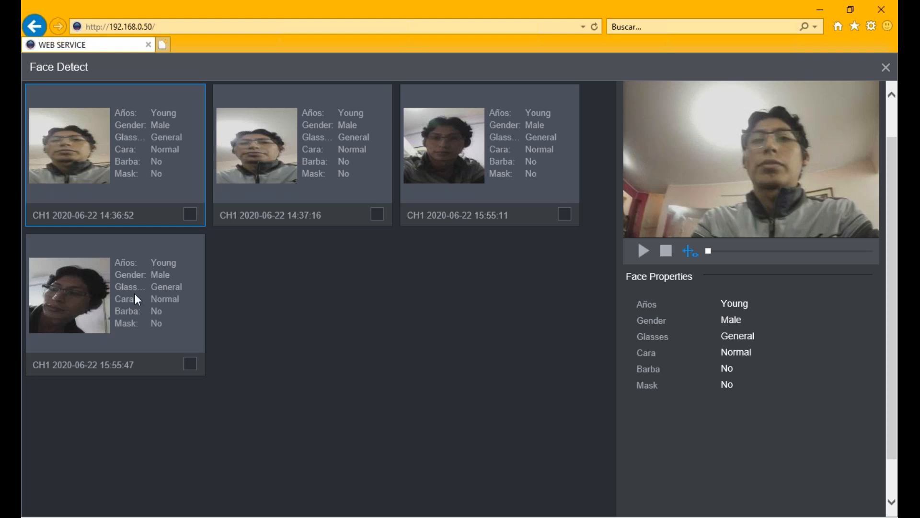
pyautogui.click(91, 304)
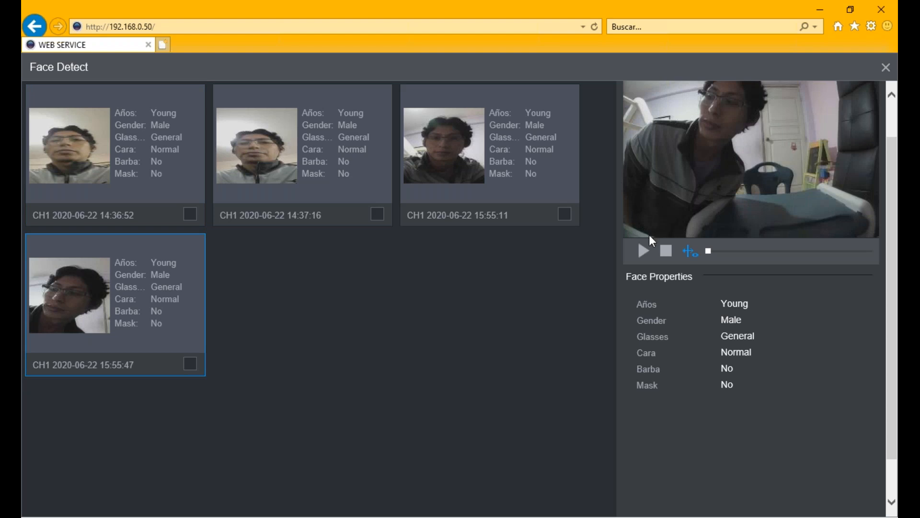
# - Play the 15:55:47 capture's video, then select the 14:36:52 face capture
pyautogui.click(644, 251)
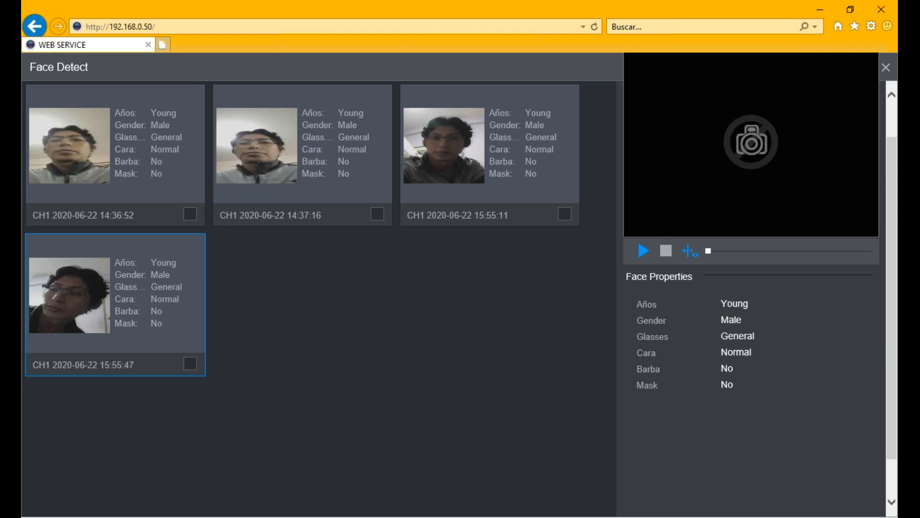
pyautogui.click(643, 250)
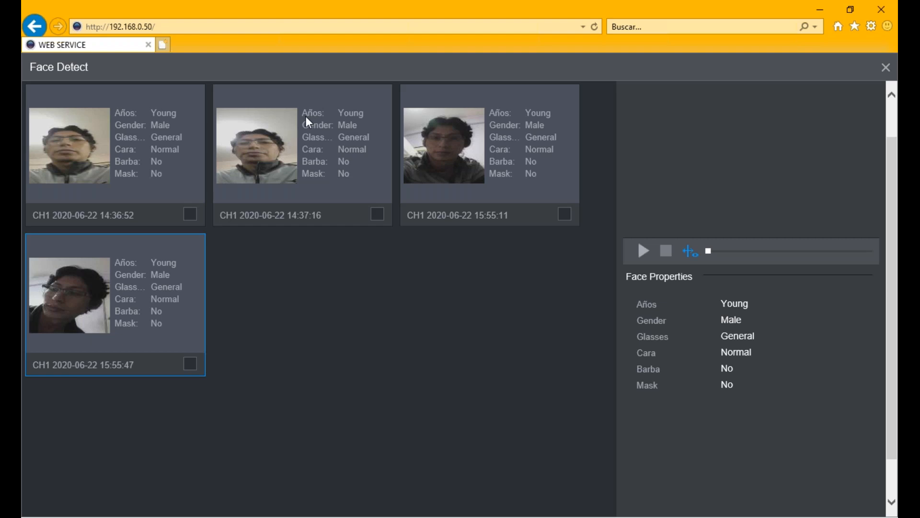
pyautogui.click(196, 124)
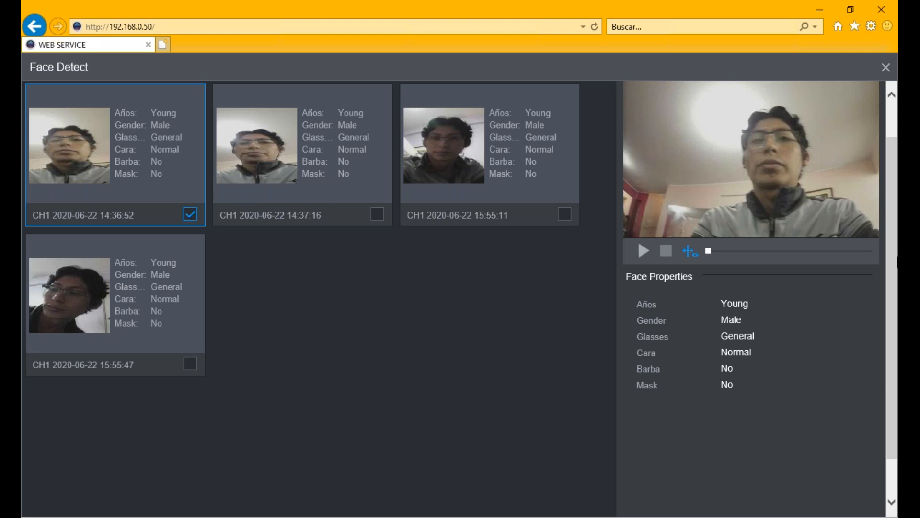
# - Play the selected face clip with the AI Rule overlay shown, replaying it once before stopping
pyautogui.moveTo(893, 277)
pyautogui.mouseDown()
pyautogui.moveTo(895, 301)
pyautogui.moveTo(897, 222)
pyautogui.moveTo(897, 370)
pyautogui.moveTo(892, 266)
pyautogui.mouseUp()
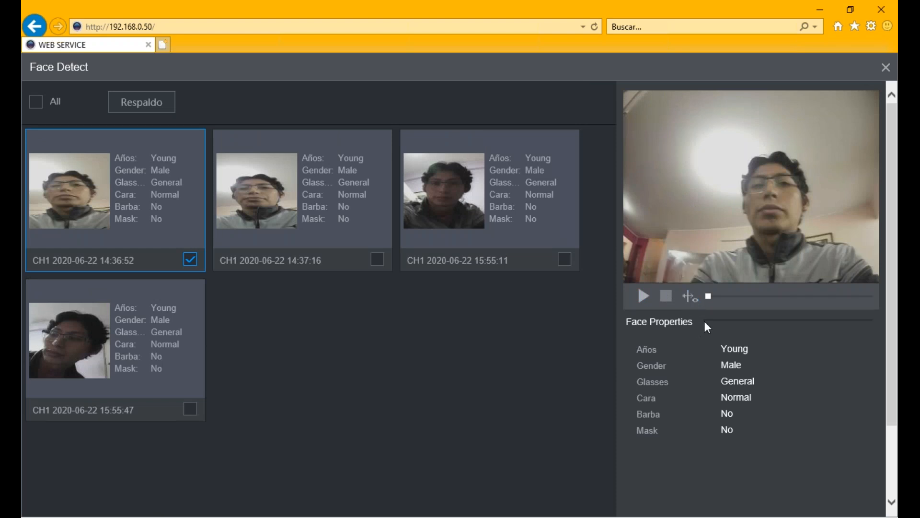
pyautogui.click(690, 301)
pyautogui.click(643, 295)
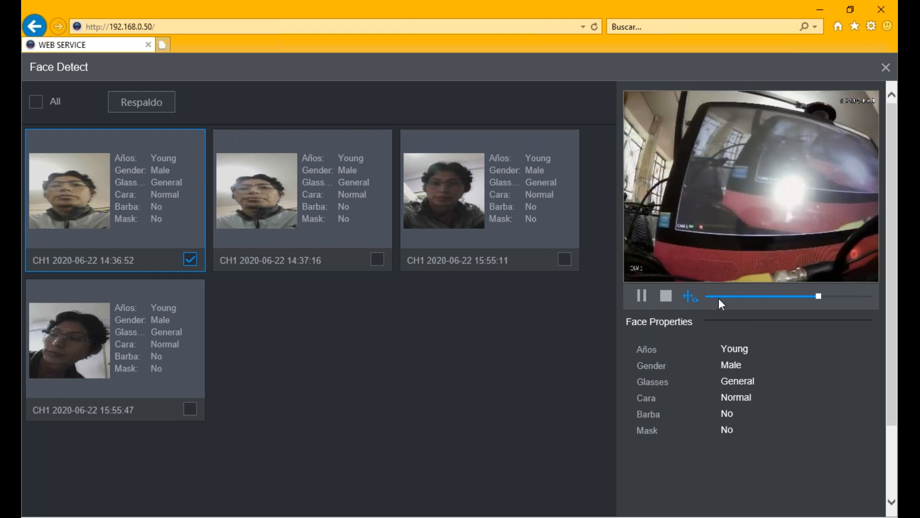
pyautogui.click(638, 298)
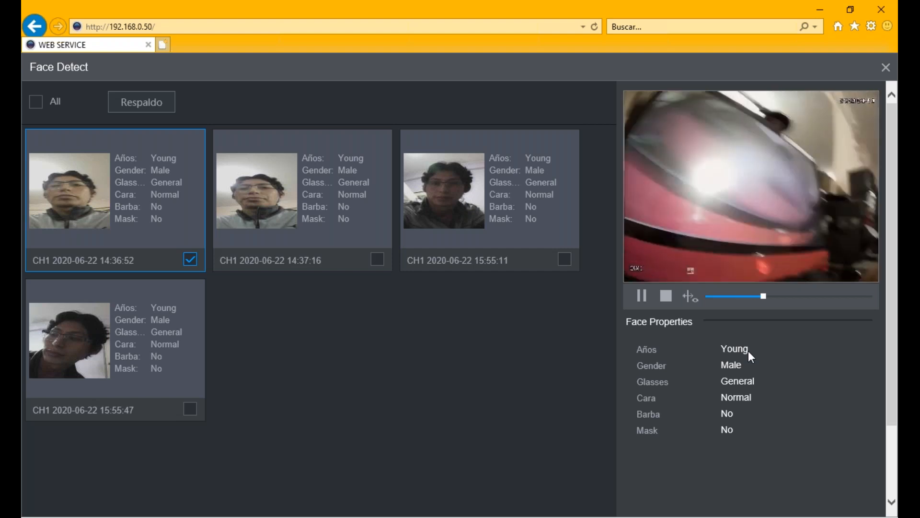
pyautogui.click(666, 296)
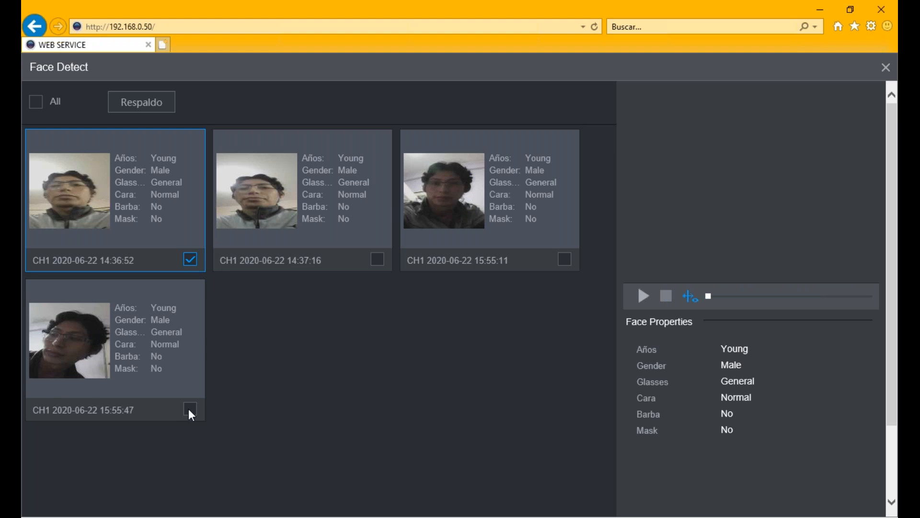
# - Tick the 15:55:47 capture, untick 14:36:52, and briefly play its clip
pyautogui.click(190, 409)
pyautogui.scroll(-1, 215, 325)
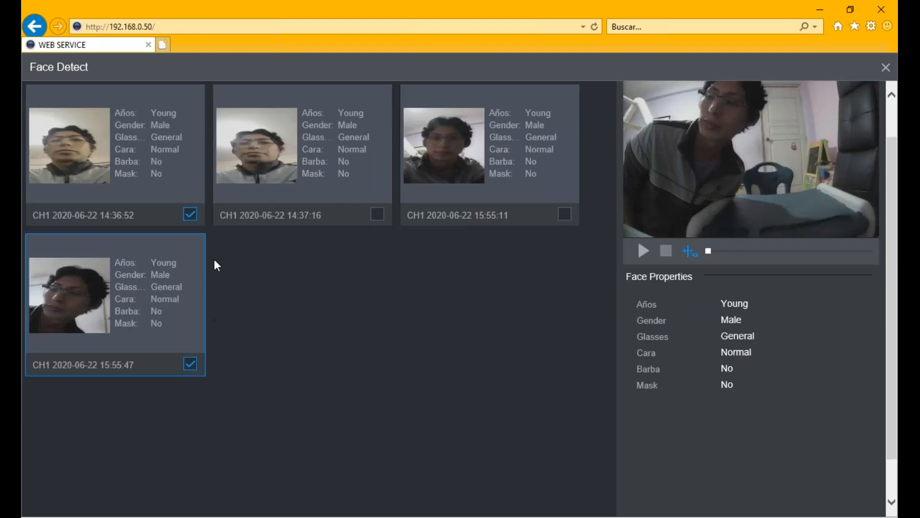
pyautogui.click(190, 214)
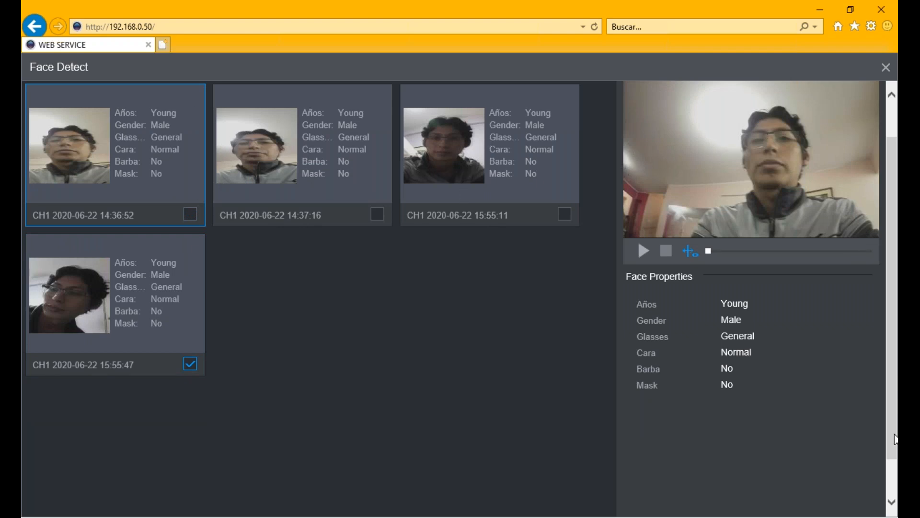
pyautogui.click(642, 256)
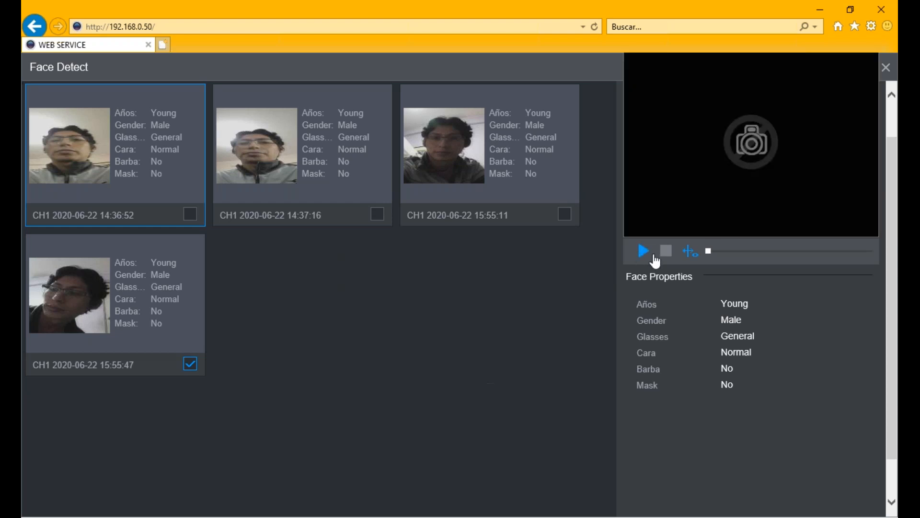
pyautogui.click(665, 255)
pyautogui.moveTo(893, 373); pyautogui.dragTo(893, 311)
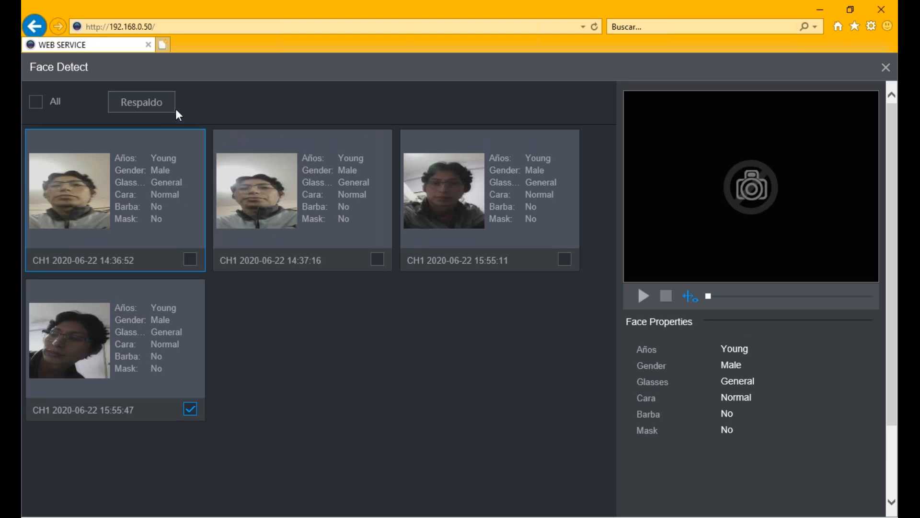
pyautogui.click(164, 111)
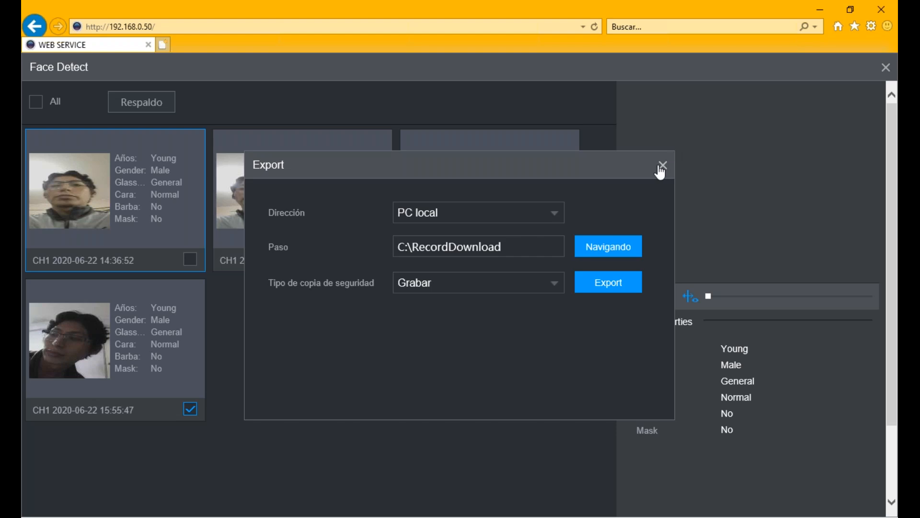
pyautogui.moveTo(501, 246); pyautogui.dragTo(414, 247)
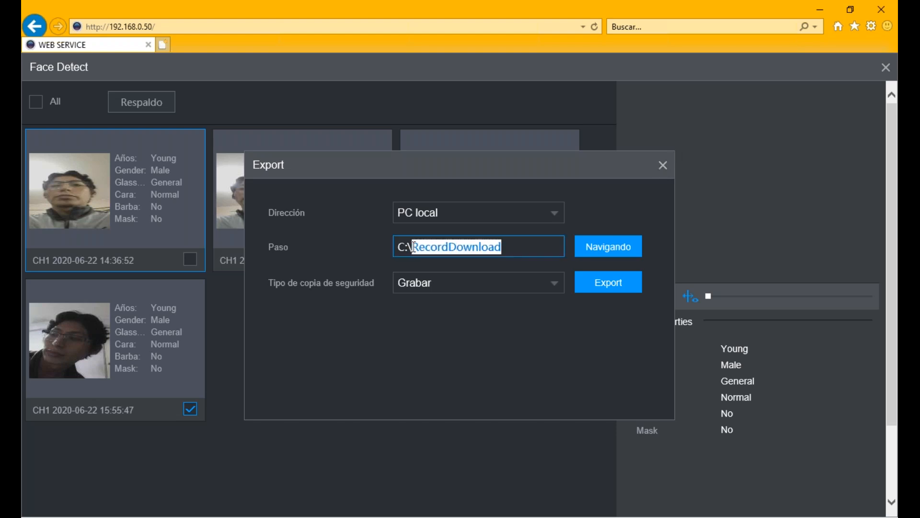
pyautogui.click(663, 166)
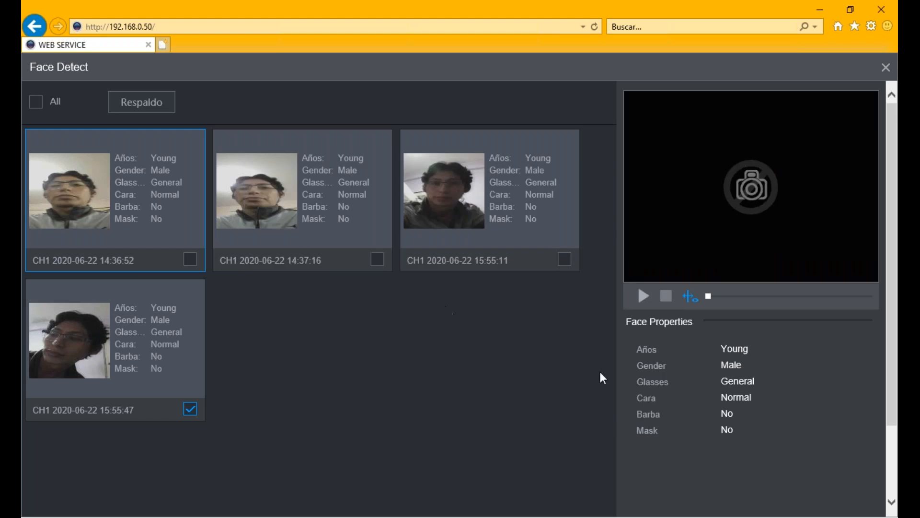
pyautogui.scroll(-2, 894, 426)
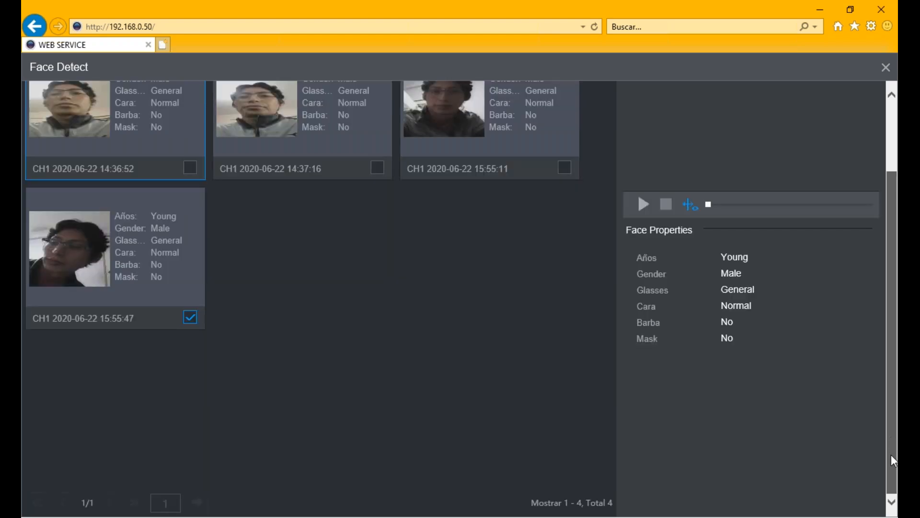
pyautogui.moveTo(892, 454); pyautogui.dragTo(897, 288)
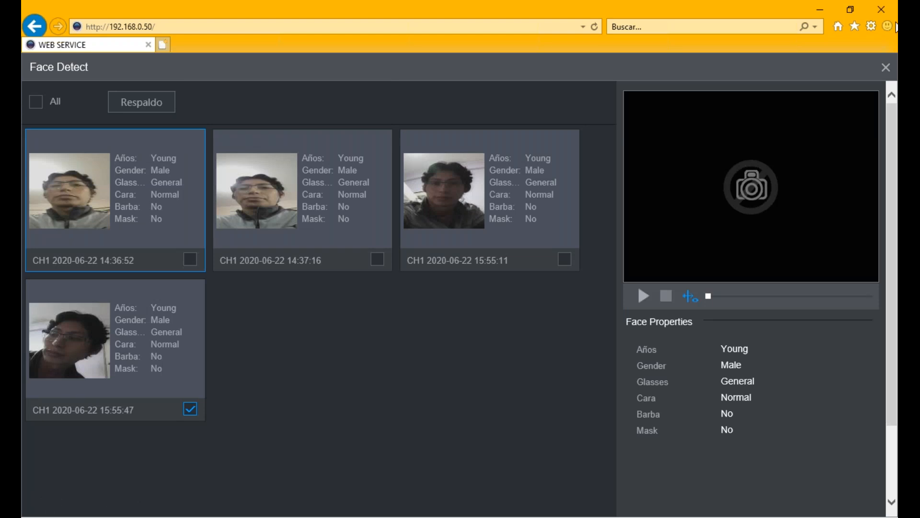
# - Move the browser aside to reveal the comparison slide, then restore it to full screen
pyautogui.moveTo(898, 27); pyautogui.dragTo(895, 36)
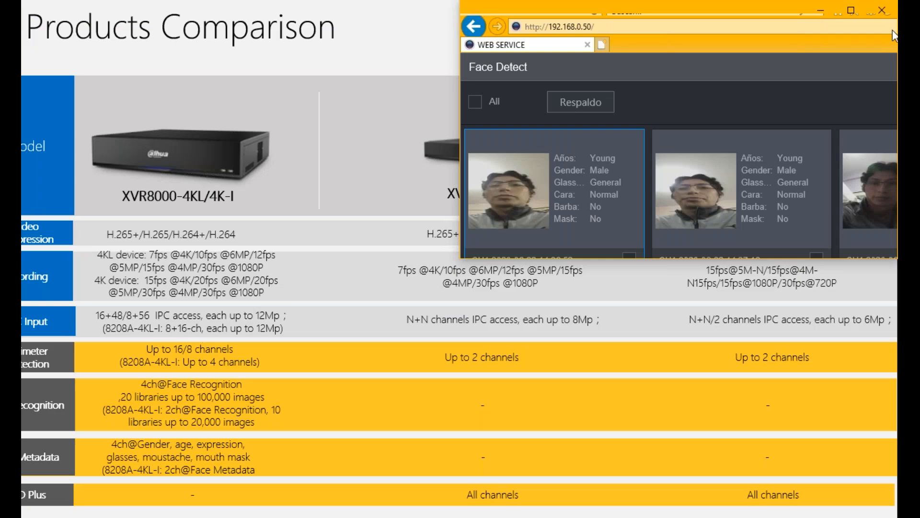
pyautogui.moveTo(886, 43); pyautogui.dragTo(719, 1)
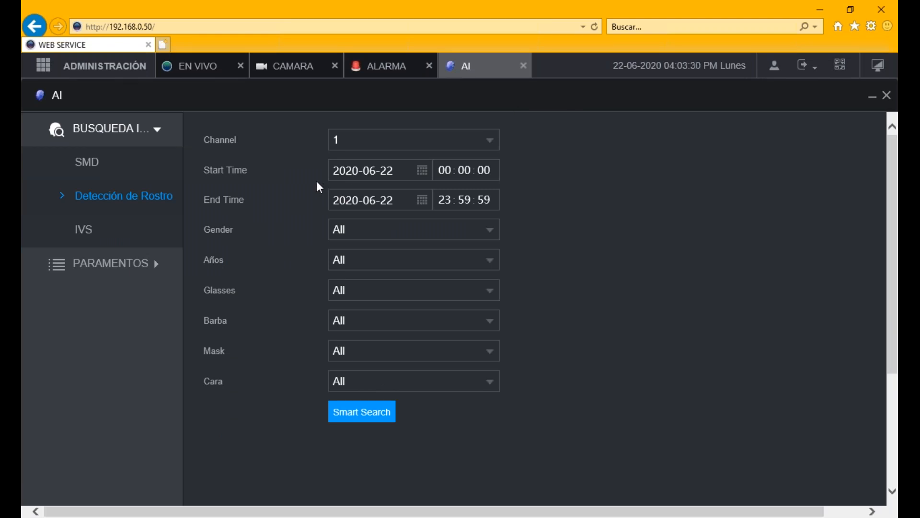
# - Go to channel 1's Detección de Rostro settings under the AI parameters
pyautogui.click(98, 167)
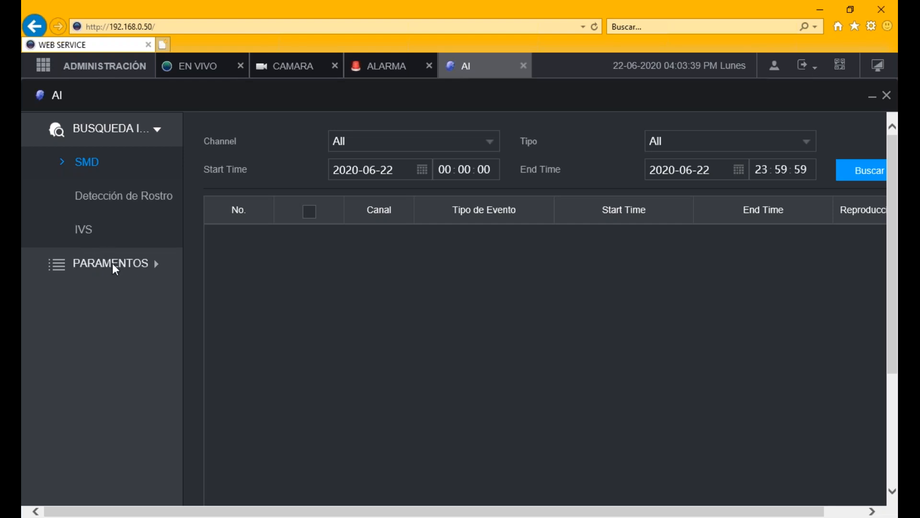
pyautogui.click(134, 262)
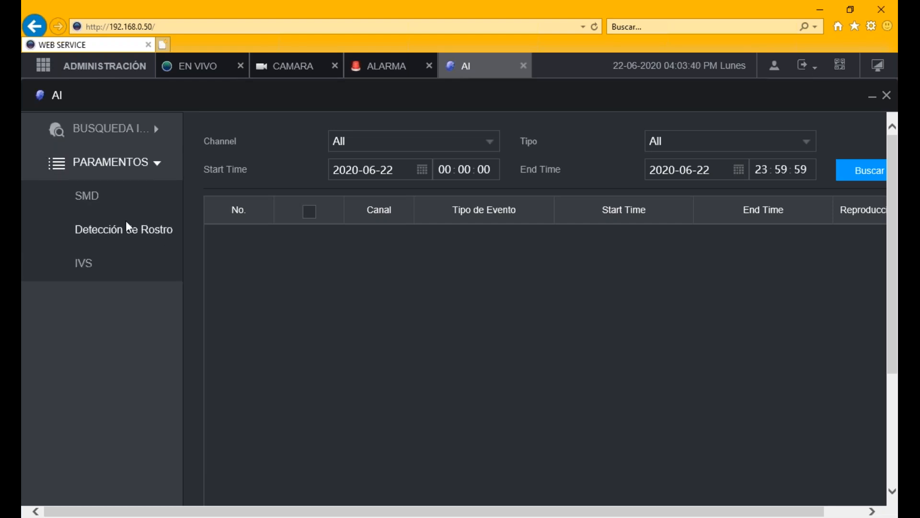
pyautogui.click(108, 237)
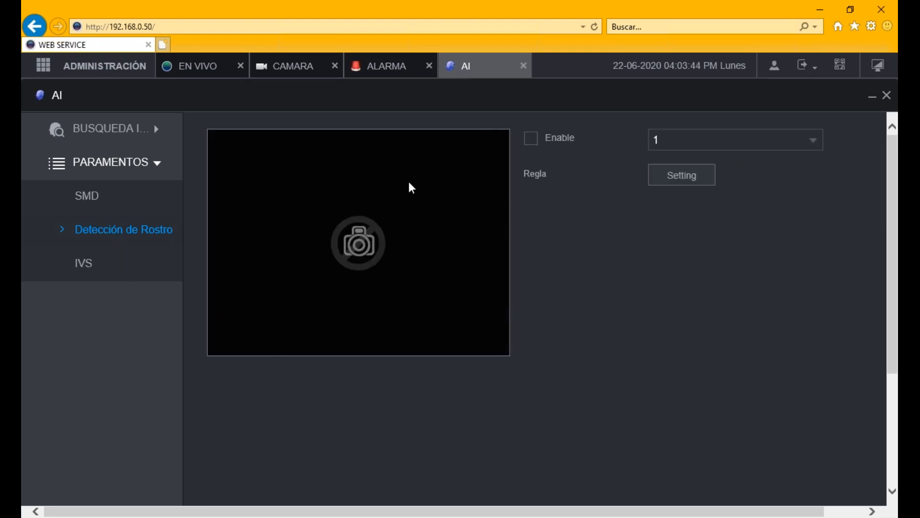
# - Save face detection with Enable left off, then bring up the SMD settings
pyautogui.click(531, 139)
pyautogui.click(533, 140)
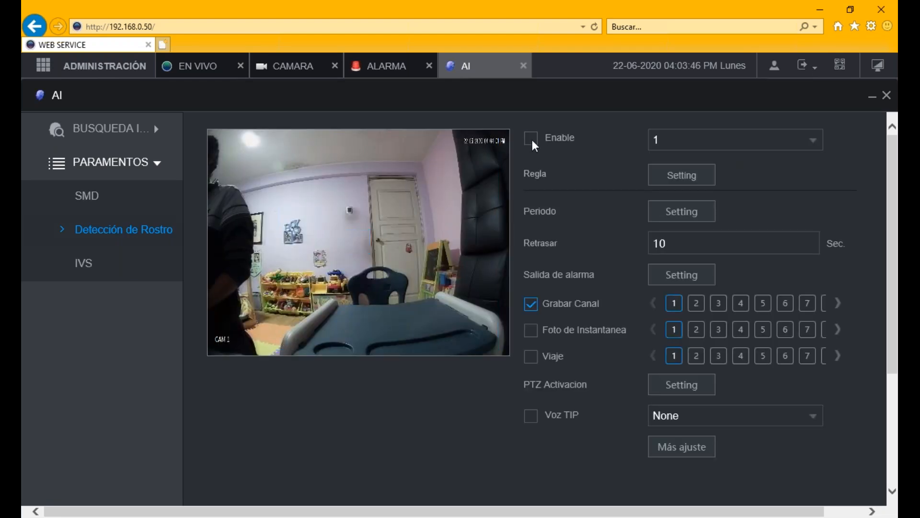
pyautogui.moveTo(892, 263); pyautogui.dragTo(892, 416)
pyautogui.click(868, 483)
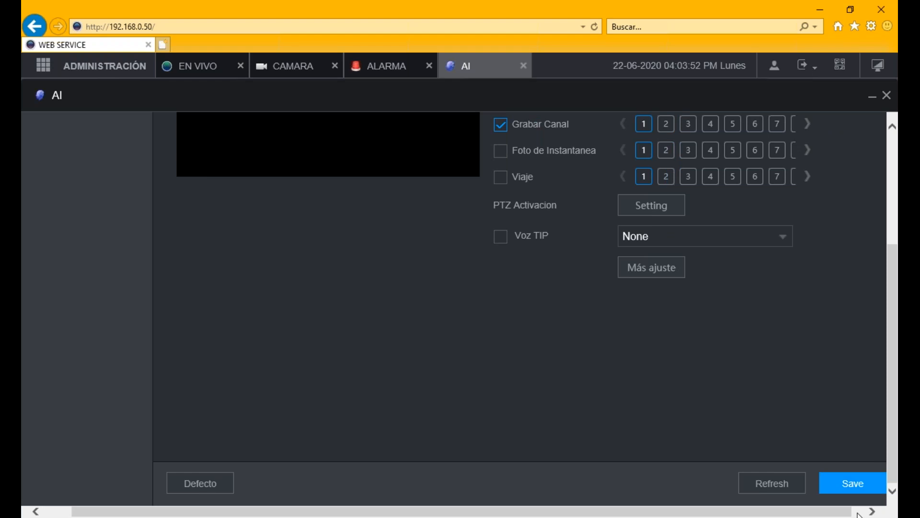
pyautogui.click(843, 489)
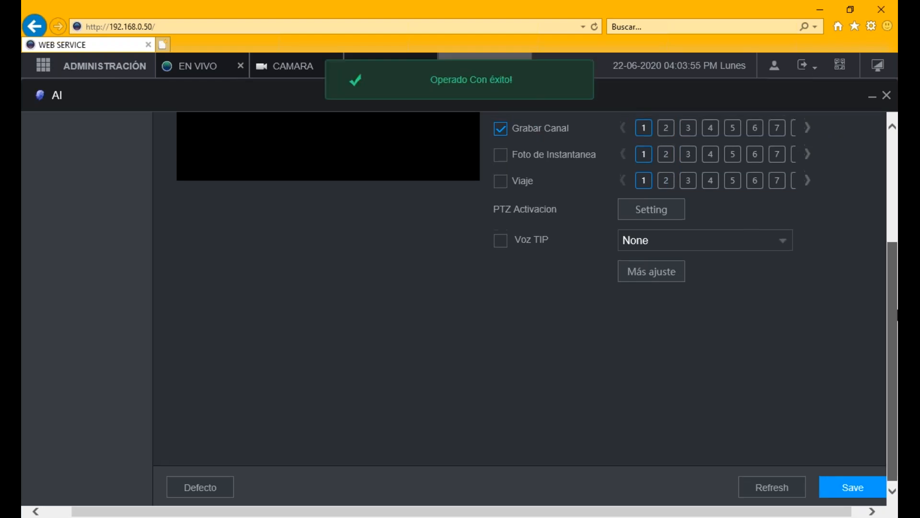
pyautogui.click(128, 192)
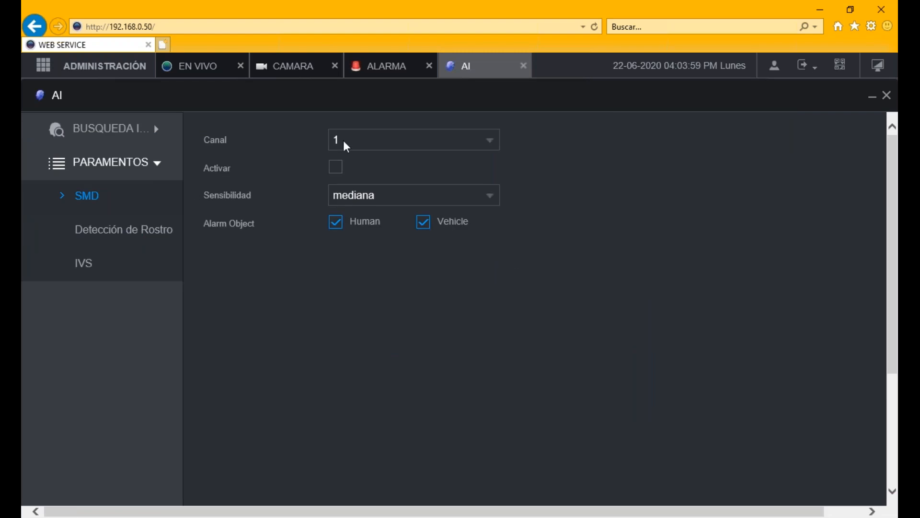
# - Enable SMD on channel 1 at mediana sensitivity with Human as the only alarm object, and save
pyautogui.click(362, 149)
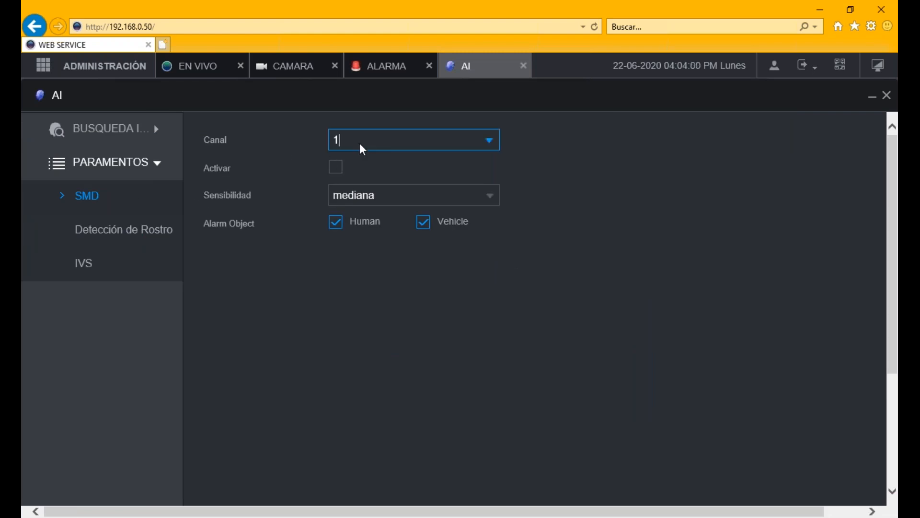
pyautogui.scroll(-3, 497, 197)
pyautogui.scroll(3, 496, 209)
pyautogui.click(524, 141)
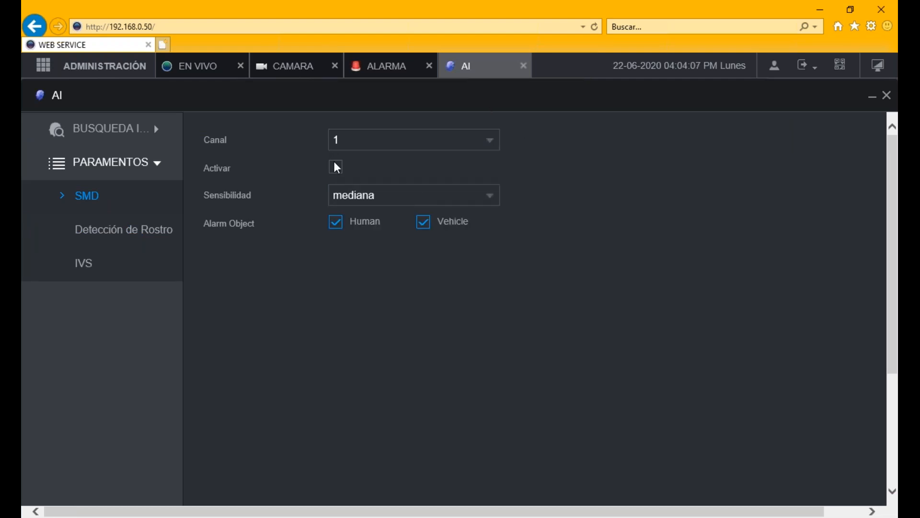
pyautogui.click(397, 199)
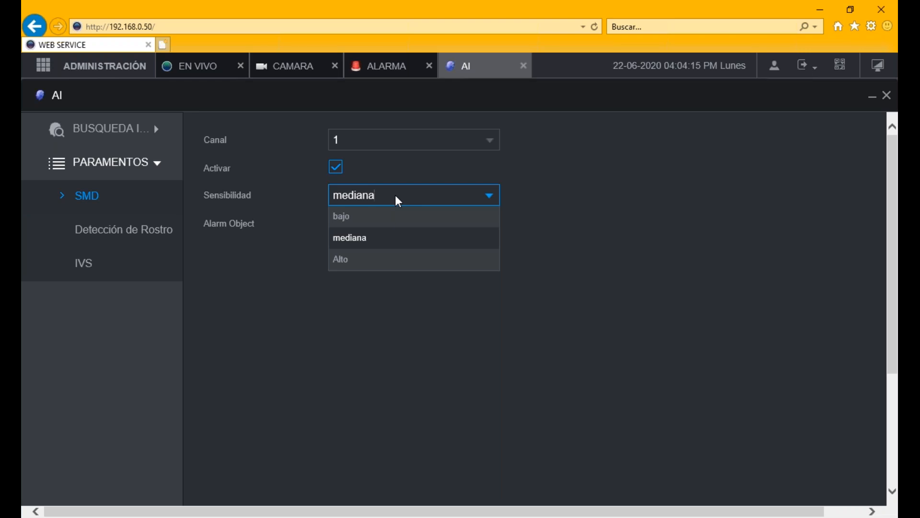
pyautogui.click(510, 208)
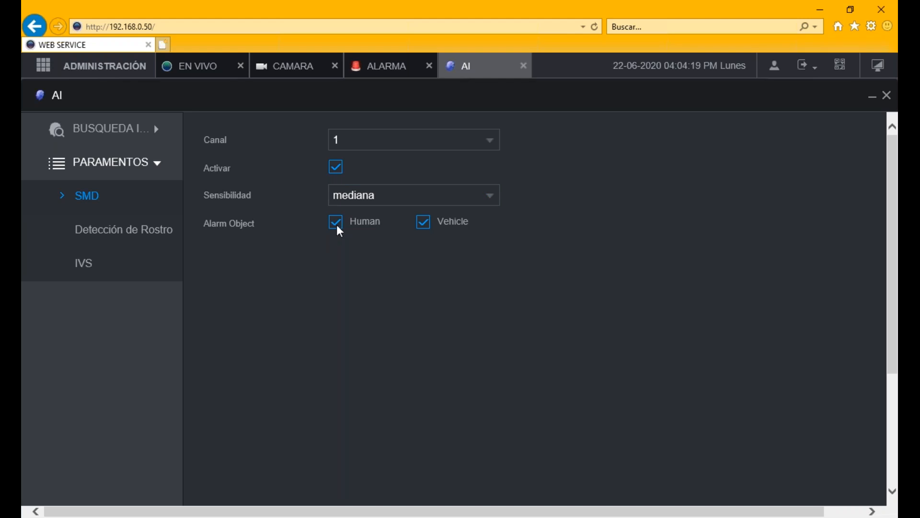
pyautogui.click(423, 225)
pyautogui.click(337, 223)
pyautogui.click(337, 222)
pyautogui.click(424, 225)
pyautogui.moveTo(895, 320); pyautogui.dragTo(896, 434)
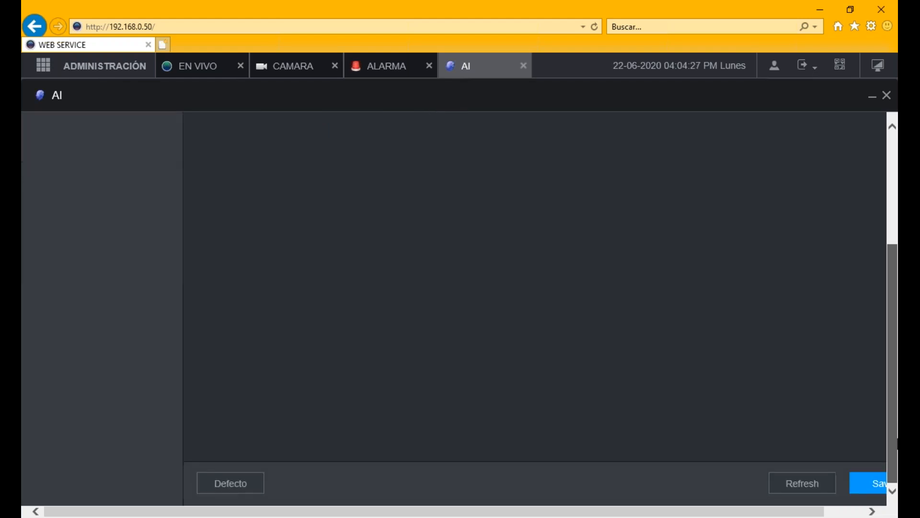
pyautogui.click(867, 486)
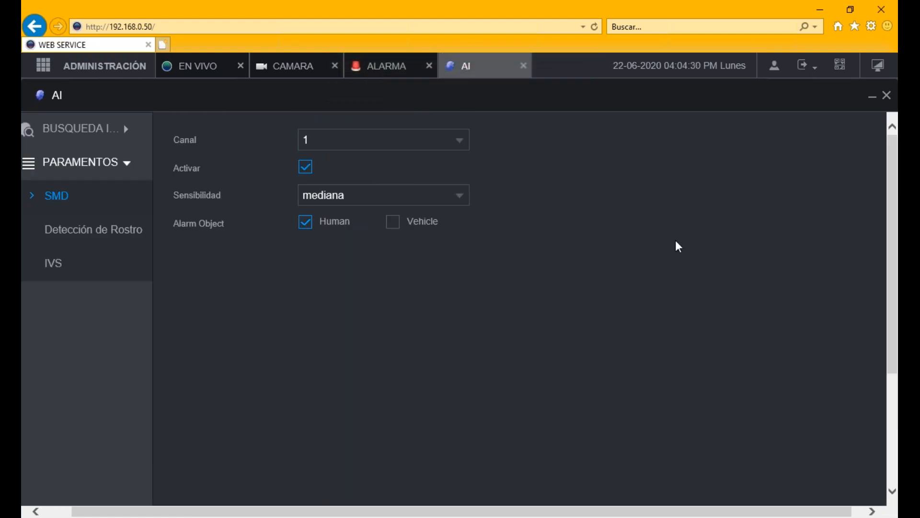
# - Enable SMD on channel 3 with Human and Vehicle, and save
pyautogui.click(464, 142)
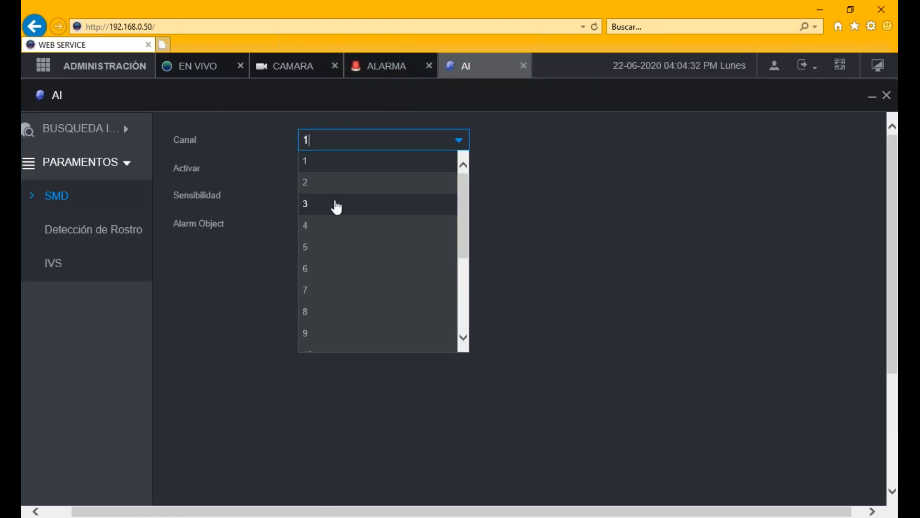
pyautogui.click(337, 207)
pyautogui.click(309, 168)
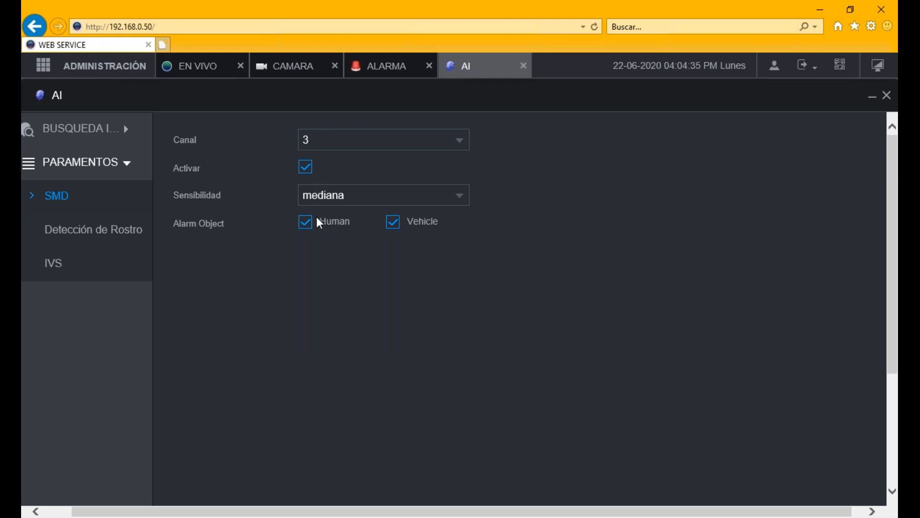
pyautogui.scroll(-4, 892, 261)
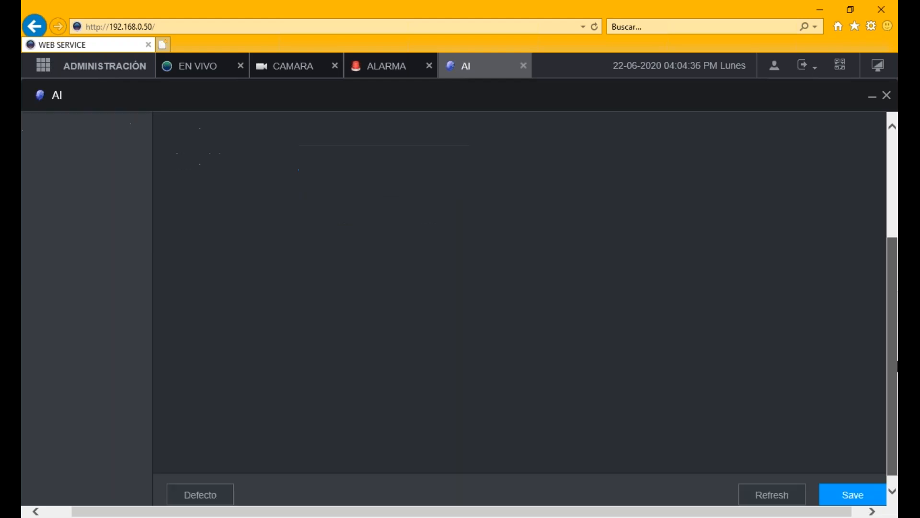
pyautogui.click(852, 483)
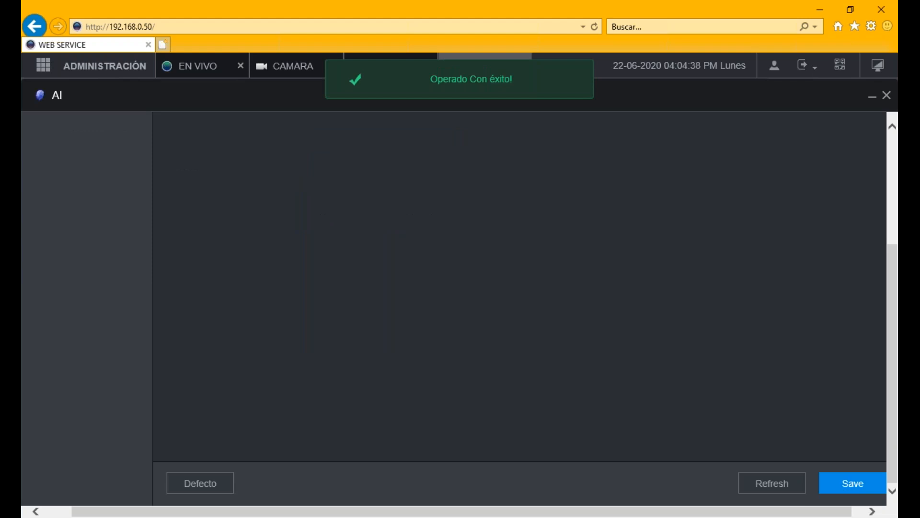
pyautogui.moveTo(893, 364); pyautogui.dragTo(887, 77)
# - Enable SMD on channel 7 with Alto sensitivity and Vehicle only, save, then go to live view
pyautogui.click(407, 140)
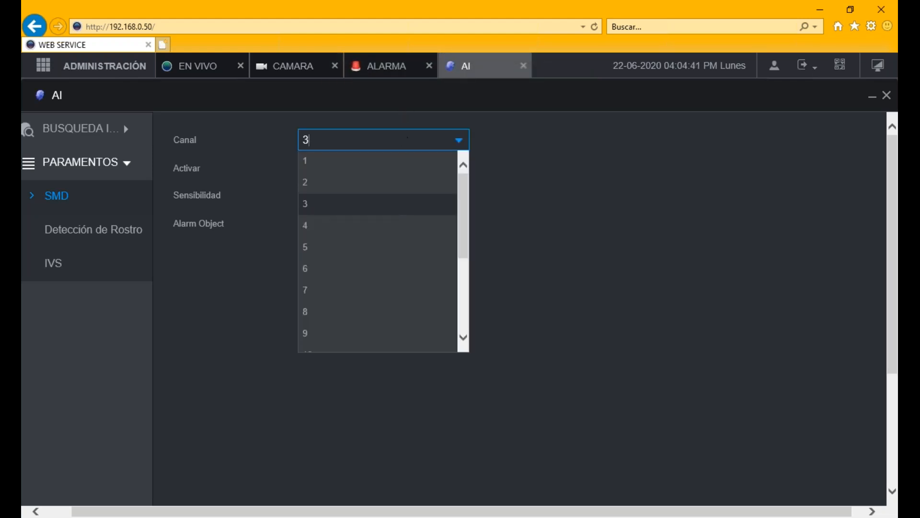
pyautogui.click(328, 298)
pyautogui.click(307, 169)
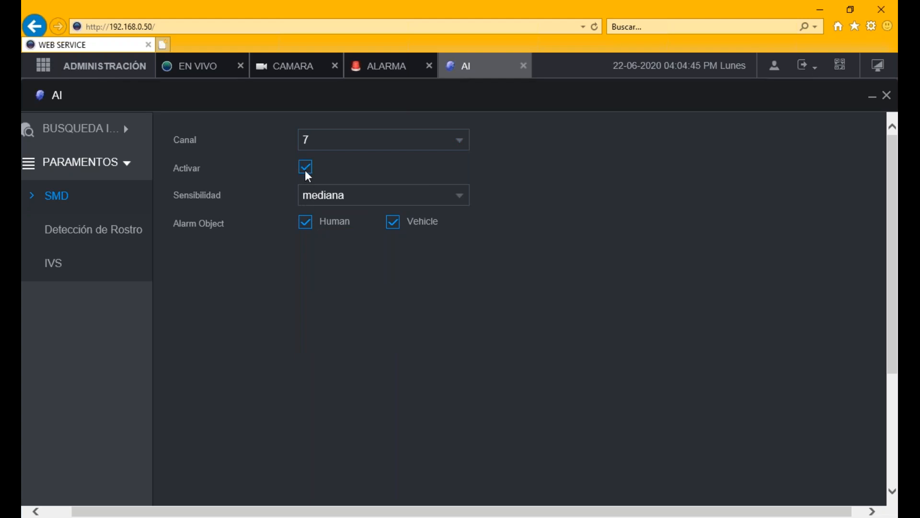
pyautogui.click(307, 196)
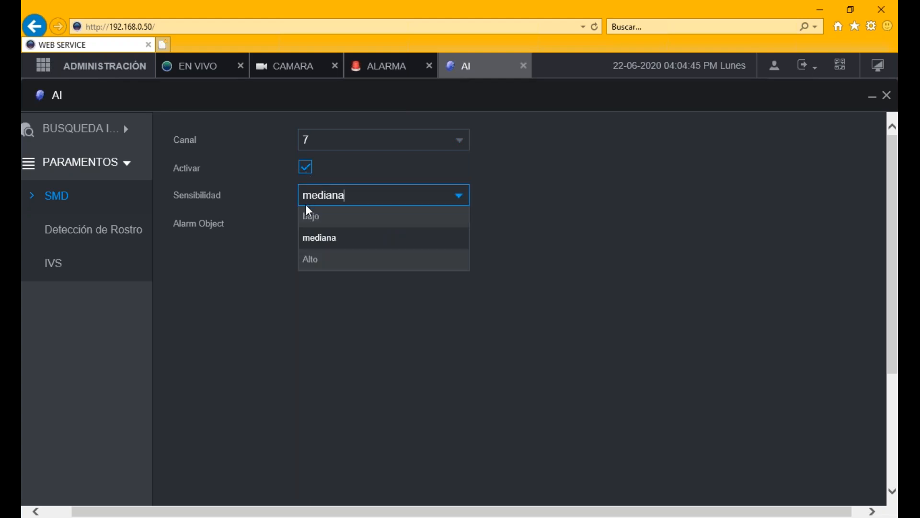
pyautogui.click(326, 262)
pyautogui.click(306, 222)
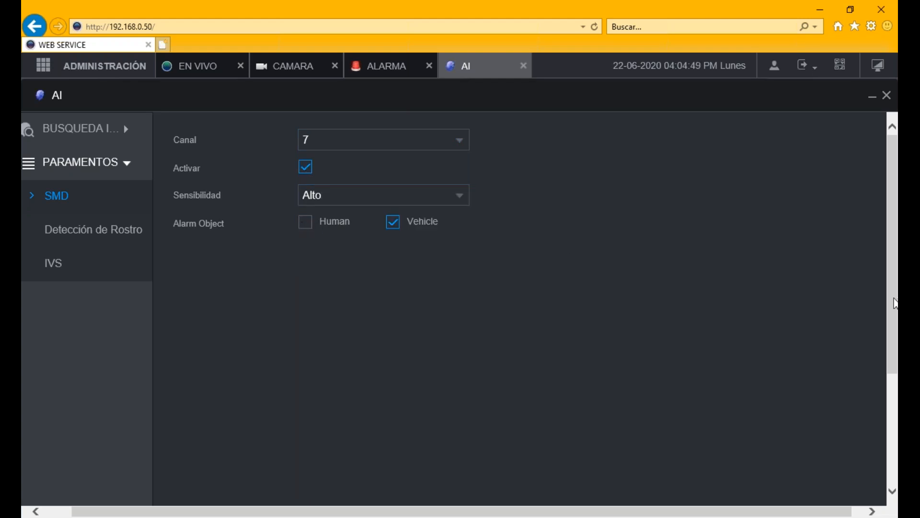
pyautogui.moveTo(895, 305); pyautogui.dragTo(895, 415)
pyautogui.click(855, 485)
pyautogui.moveTo(896, 377); pyautogui.dragTo(897, 139)
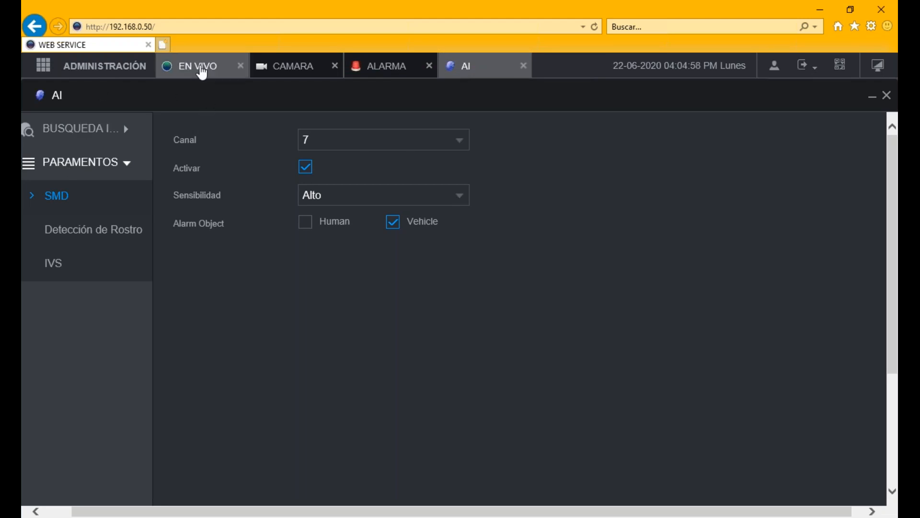
pyautogui.click(202, 72)
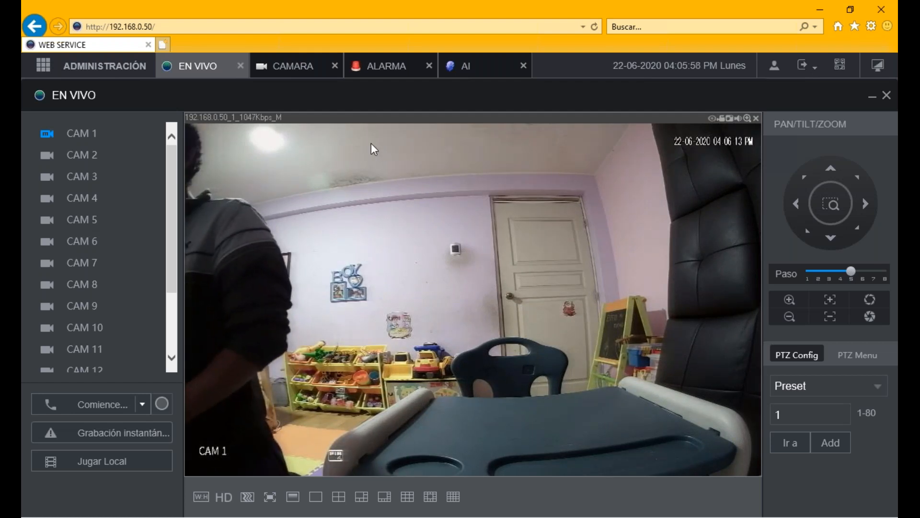
pyautogui.click(452, 64)
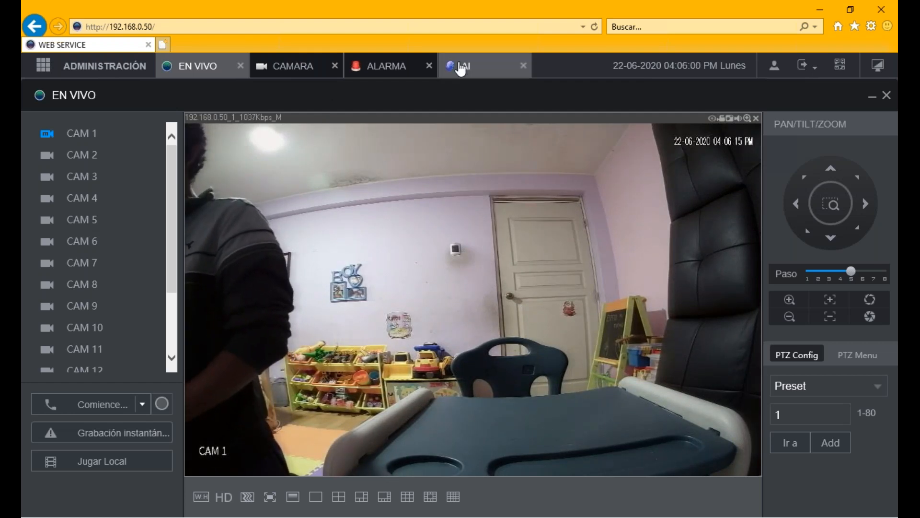
# - Add Vehicle to channel 1's SMD alarm objects, save, check EN VIVO, and return to AI
pyautogui.click(330, 145)
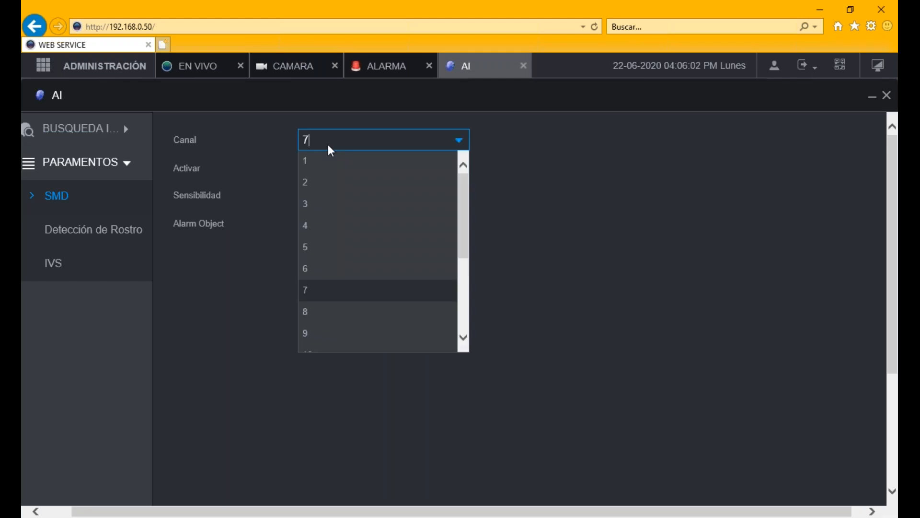
pyautogui.click(330, 160)
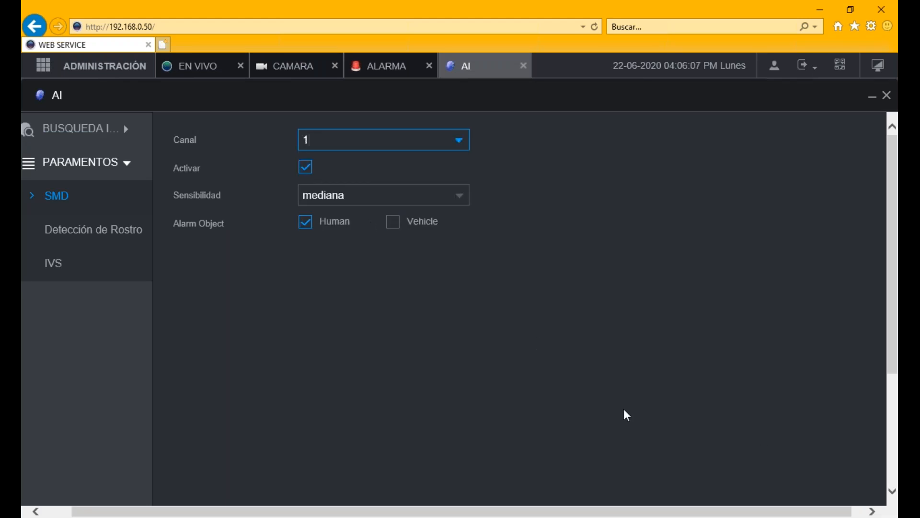
pyautogui.moveTo(896, 269); pyautogui.dragTo(891, 184)
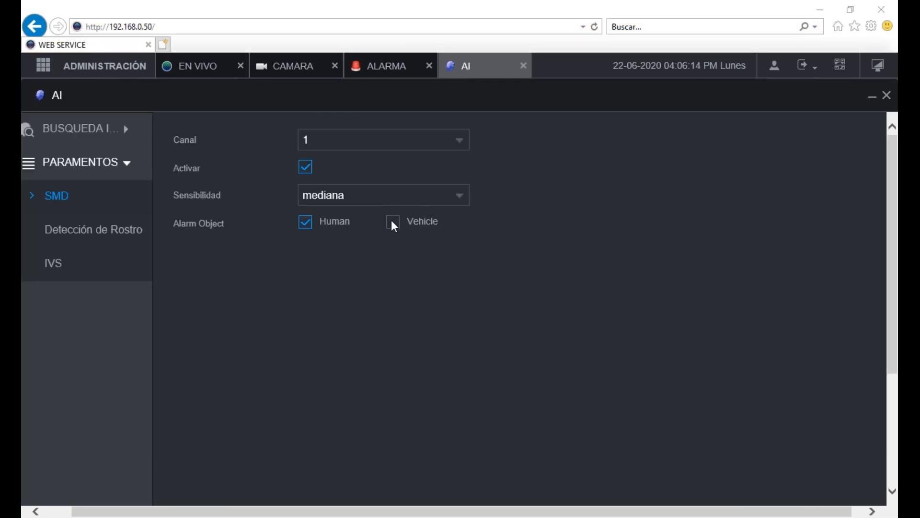
pyautogui.click(391, 222)
pyautogui.moveTo(894, 255); pyautogui.dragTo(887, 443)
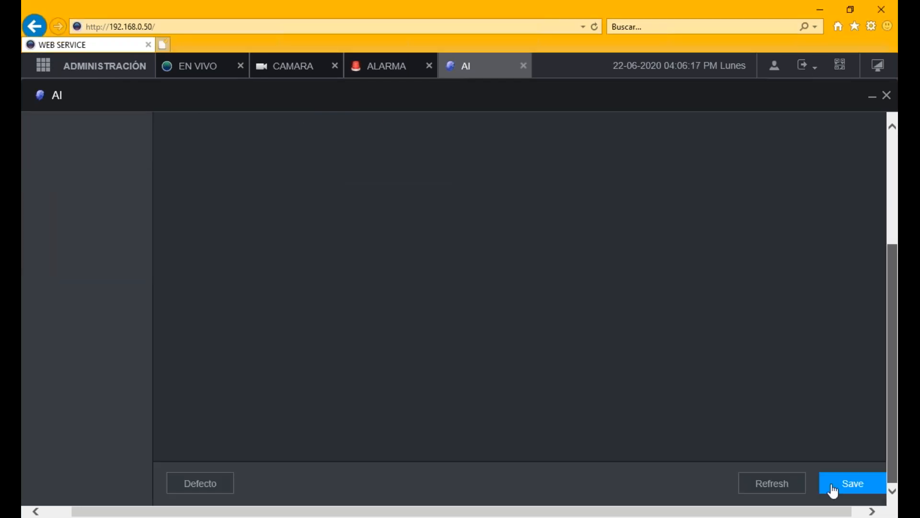
pyautogui.click(832, 485)
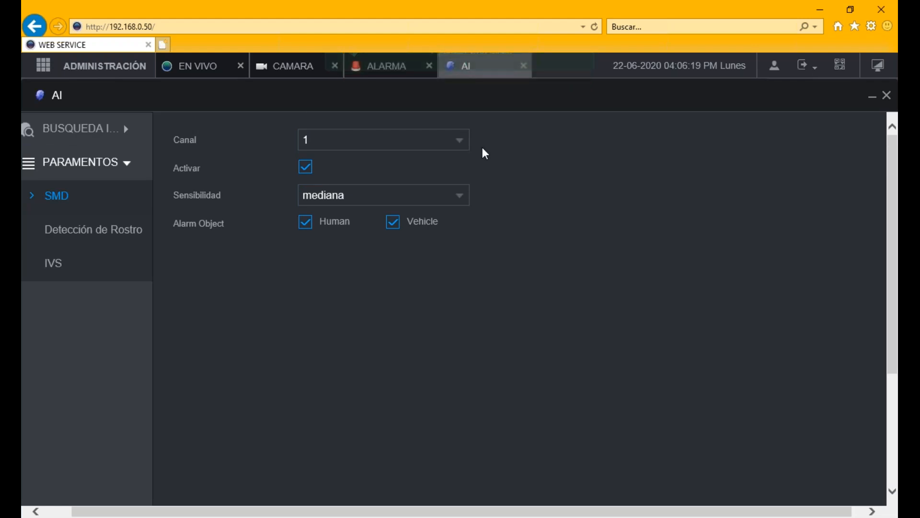
pyautogui.click(208, 73)
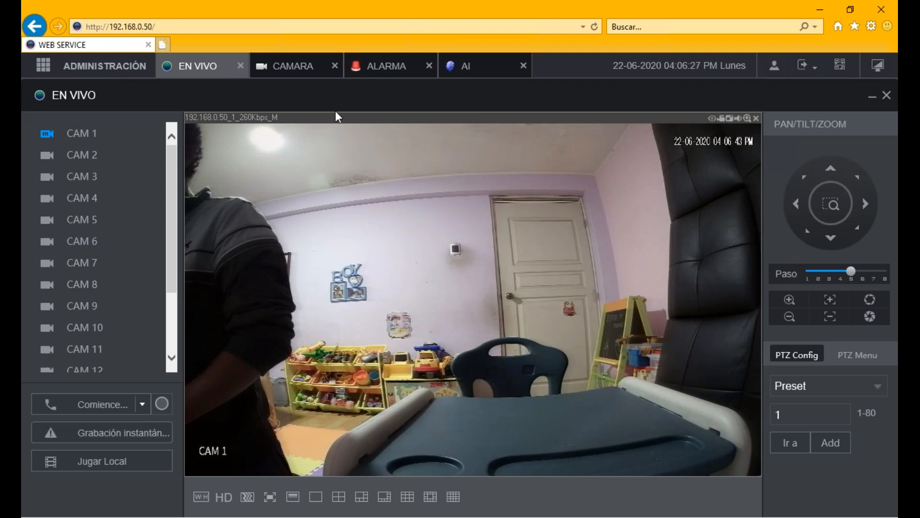
pyautogui.click(468, 70)
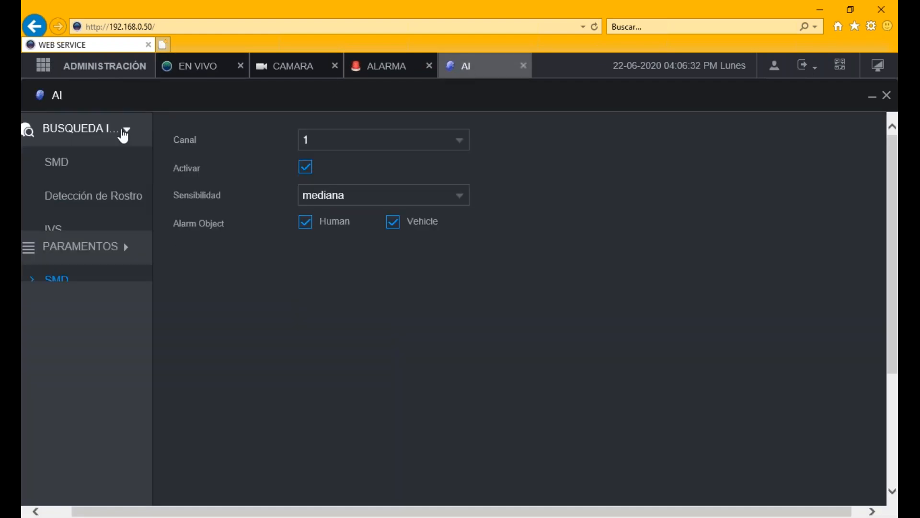
# - Open SMD under the AI parameters and save channel 1's settings
pyautogui.click(79, 169)
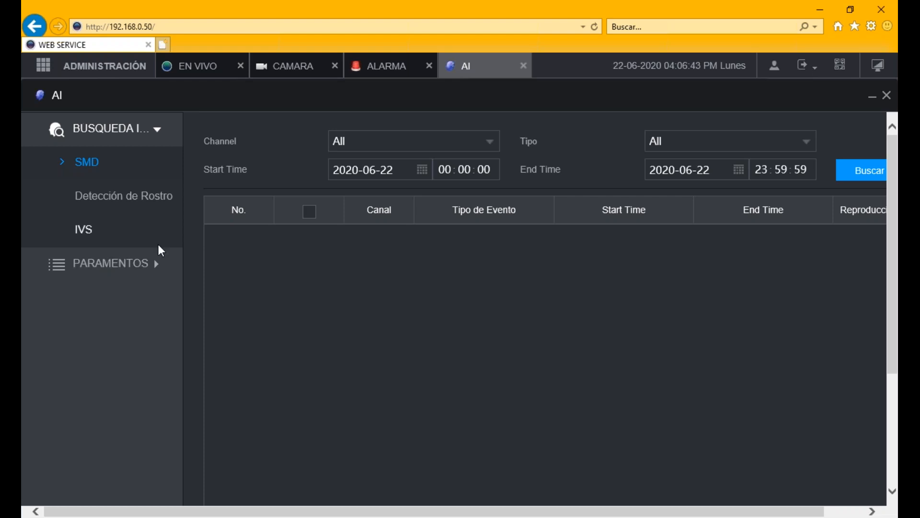
pyautogui.click(152, 259)
pyautogui.click(133, 261)
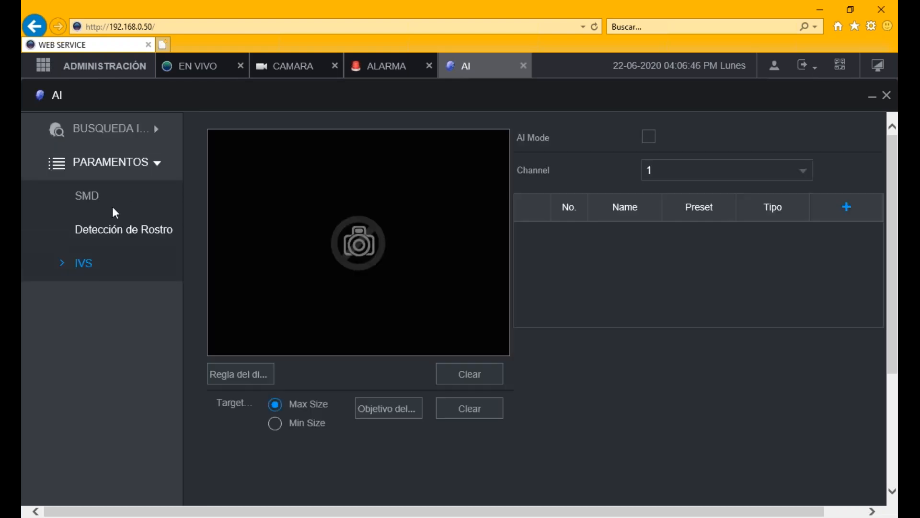
pyautogui.click(102, 207)
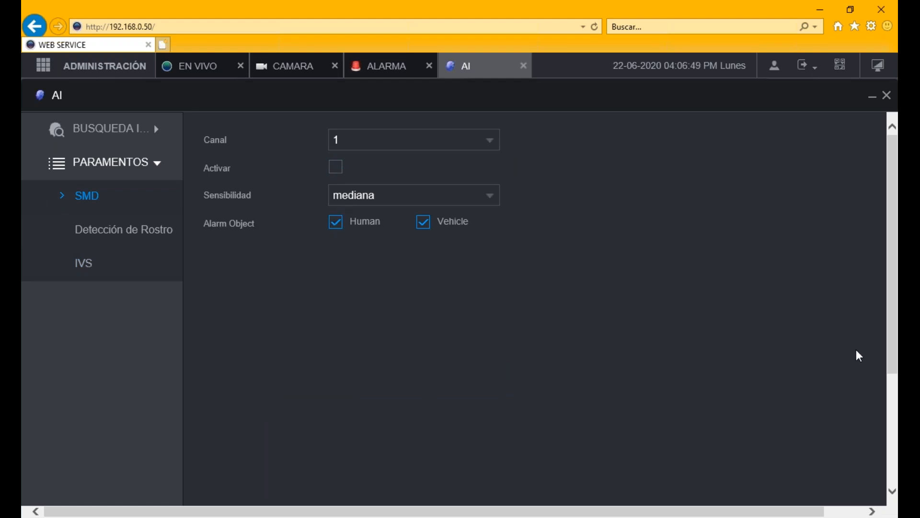
pyautogui.moveTo(894, 288); pyautogui.dragTo(895, 416)
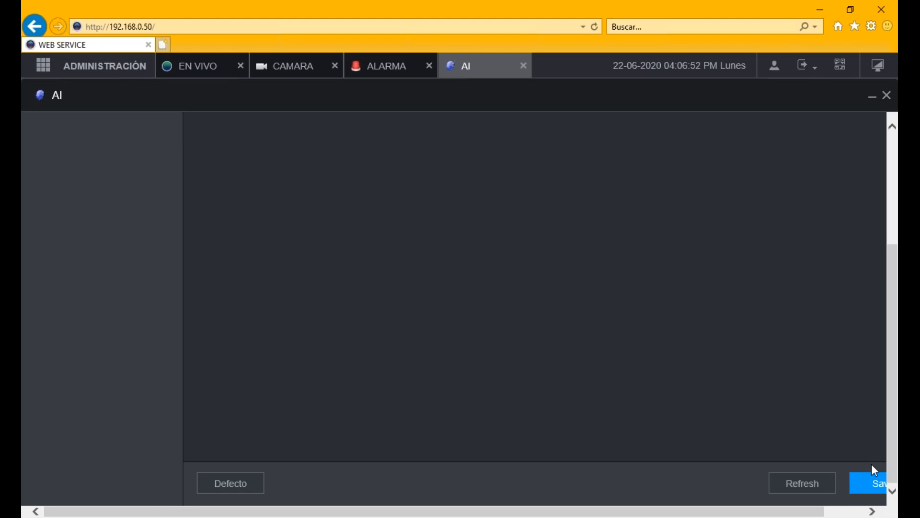
pyautogui.click(865, 484)
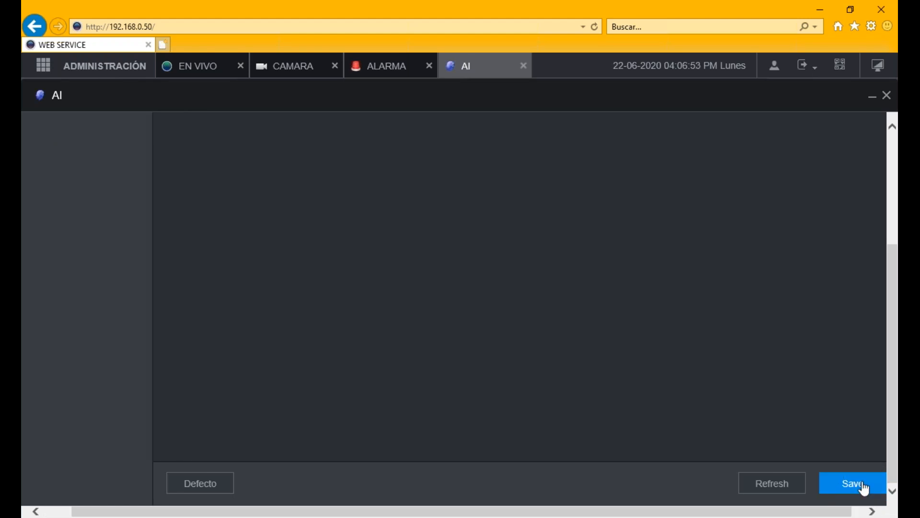
# - Switch to channel 3 and save its SMD settings, then do the same for channel 7
pyautogui.scroll(5, 603, 269)
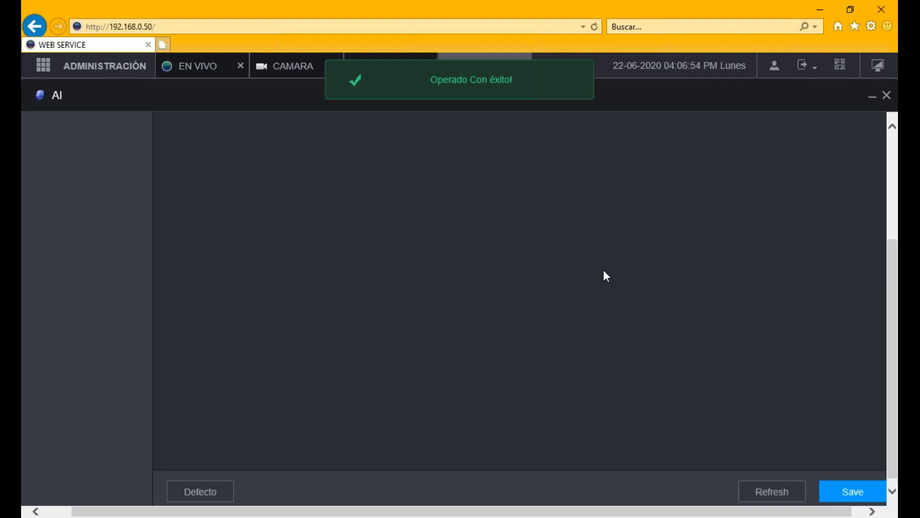
pyautogui.click(316, 140)
pyautogui.click(315, 205)
pyautogui.scroll(-5, 700, 417)
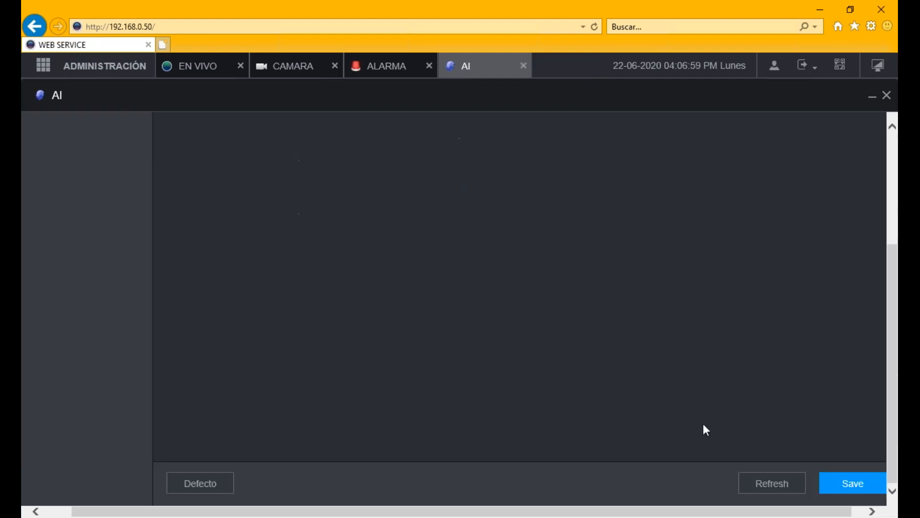
pyautogui.click(860, 491)
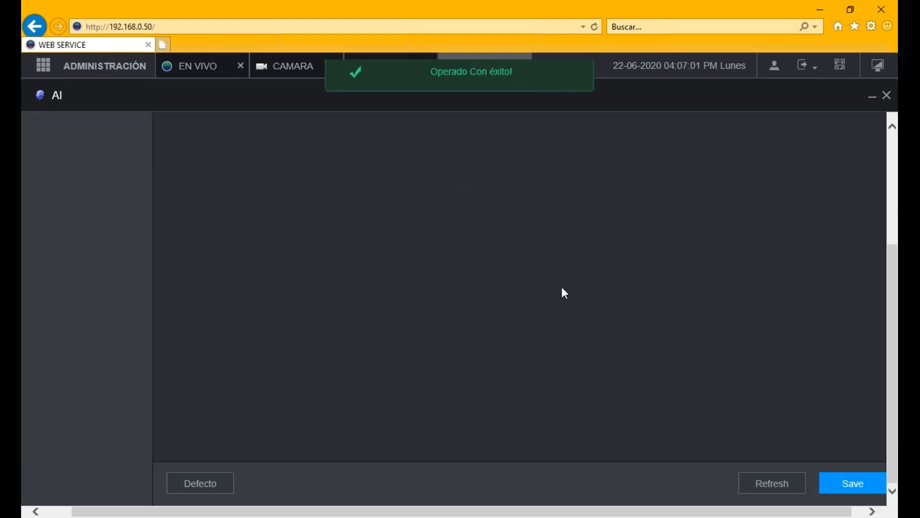
pyautogui.scroll(5, 562, 286)
pyautogui.click(361, 138)
pyautogui.click(360, 140)
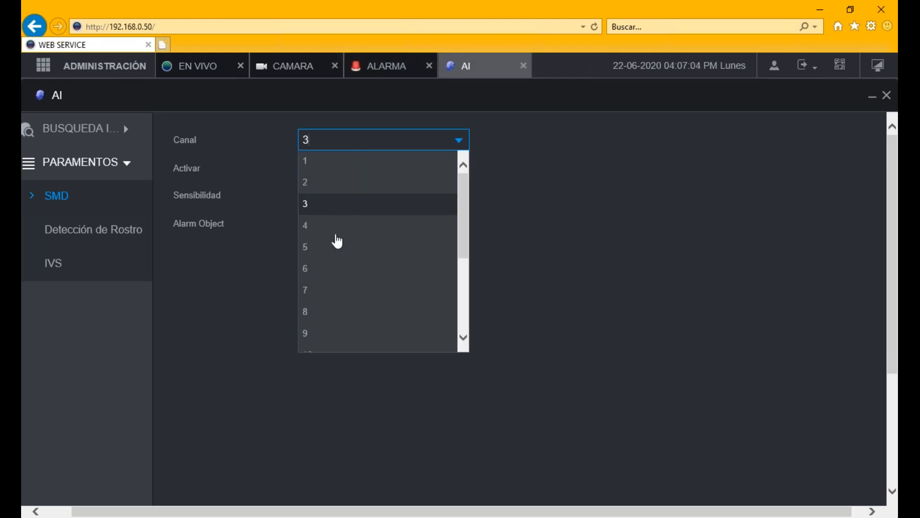
pyautogui.click(321, 290)
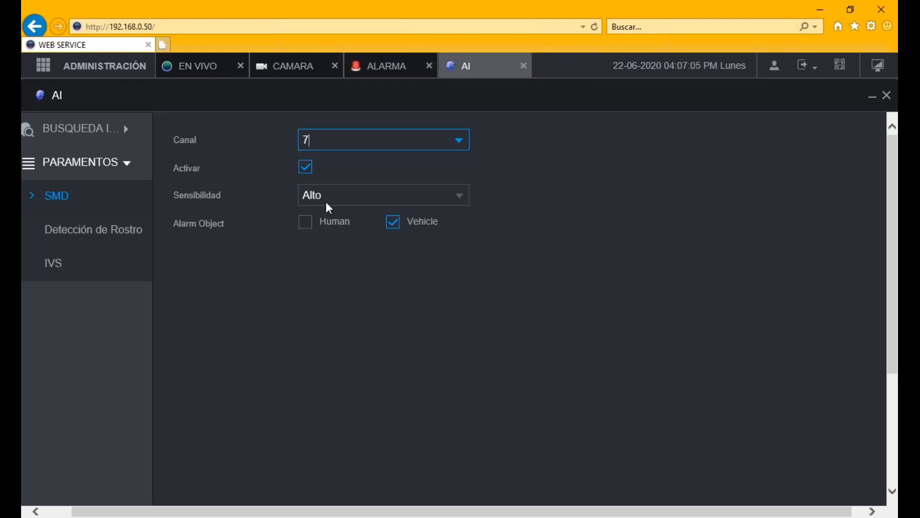
pyautogui.scroll(-5, 650, 303)
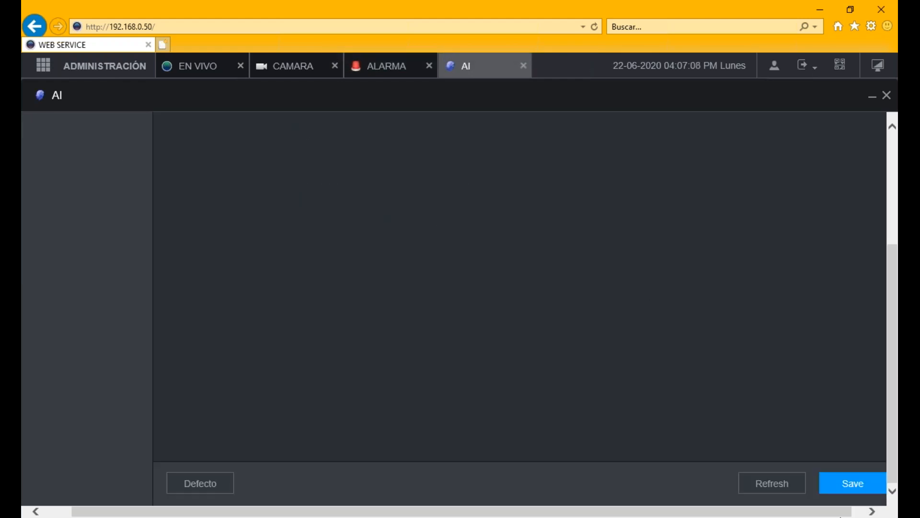
pyautogui.click(857, 485)
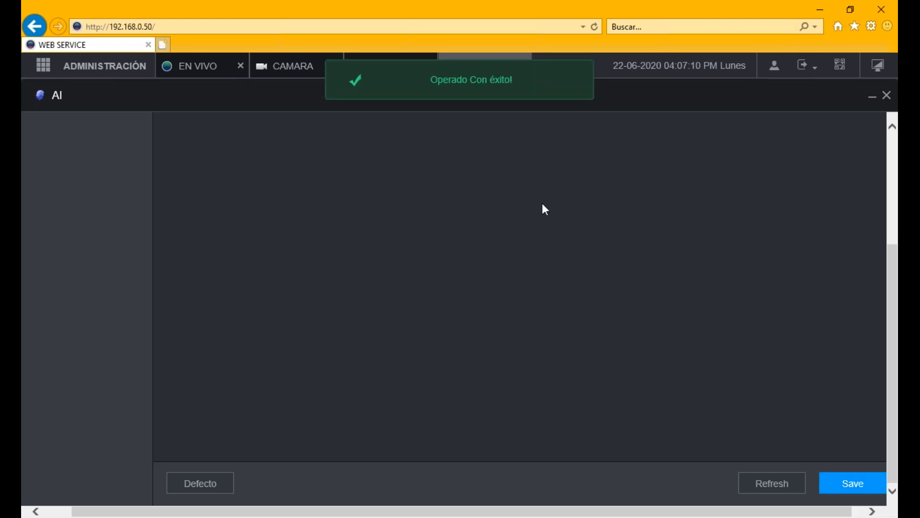
pyautogui.scroll(5, 542, 205)
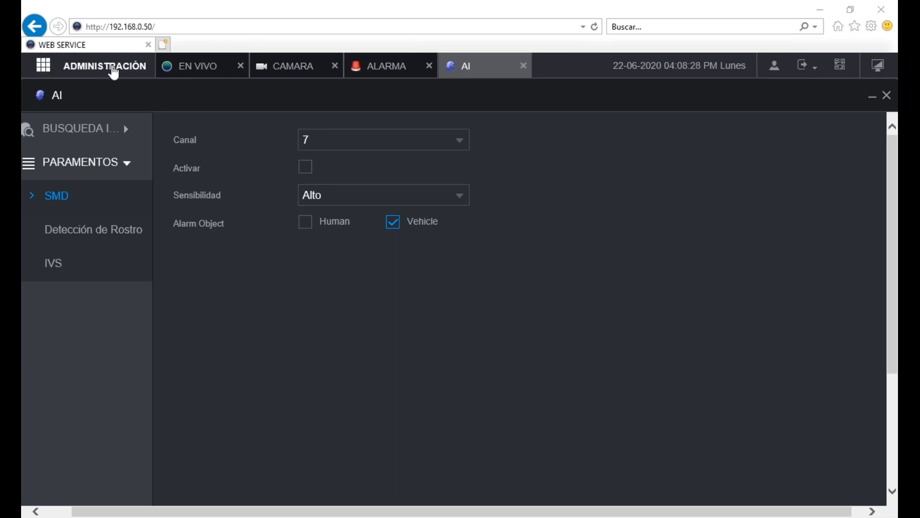
# - View the DH-XVR5116H-I version under Administración > Info, then close the AI and INFO tabs
pyautogui.click(114, 72)
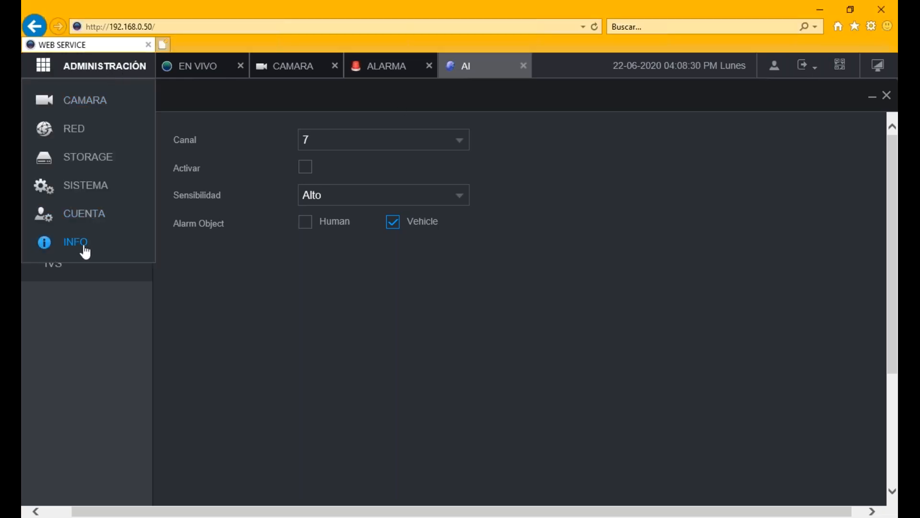
pyautogui.click(76, 243)
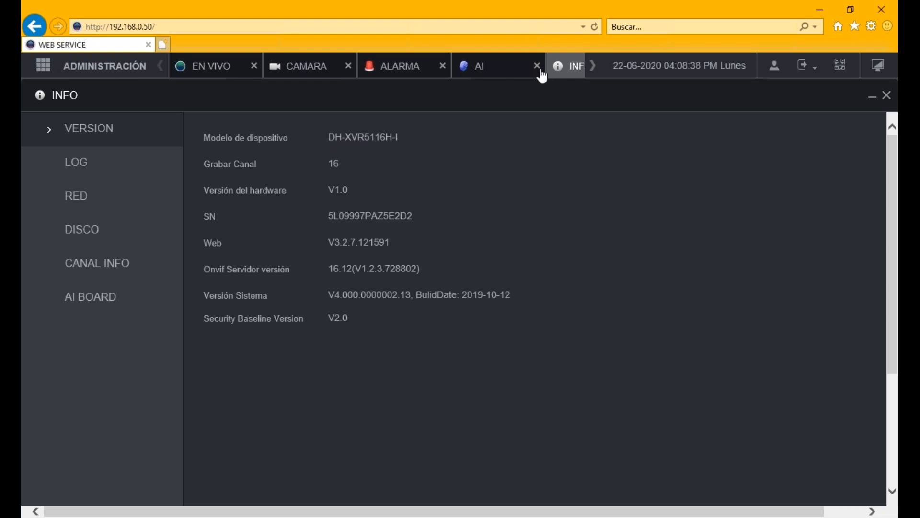
pyautogui.click(503, 72)
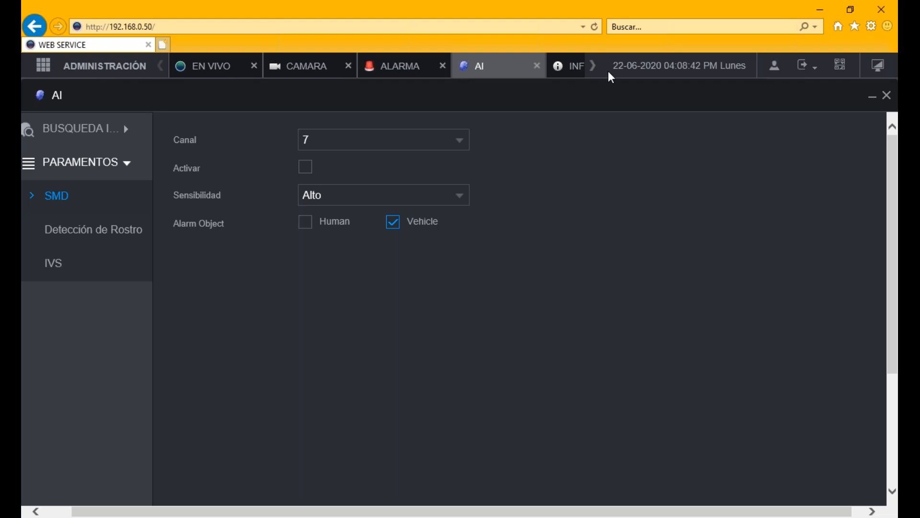
pyautogui.click(565, 70)
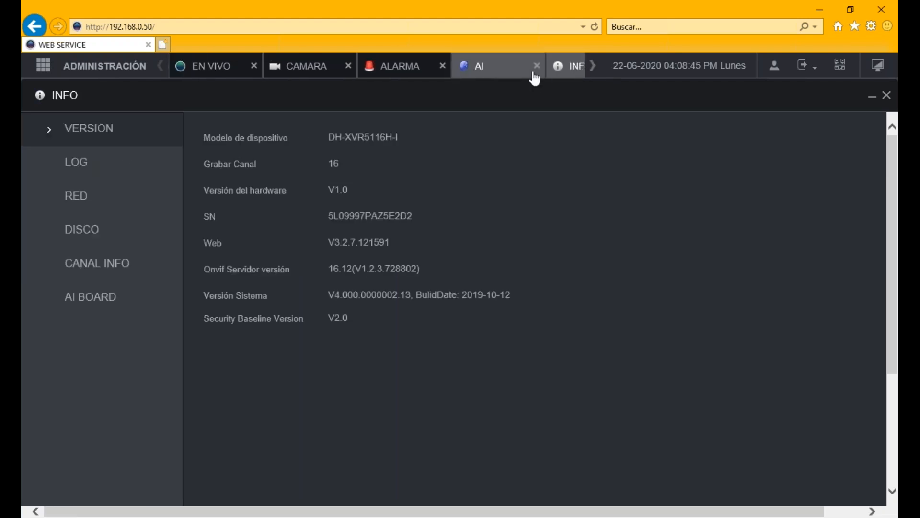
pyautogui.click(536, 67)
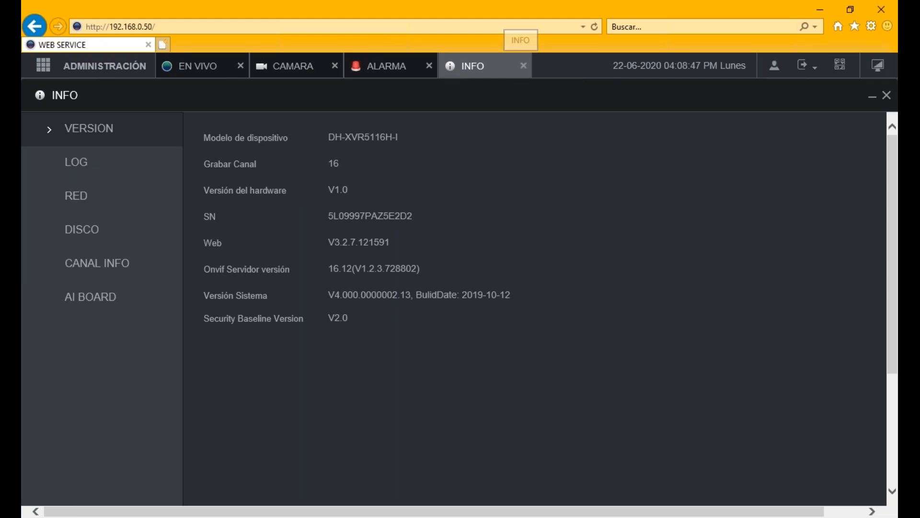
pyautogui.click(524, 66)
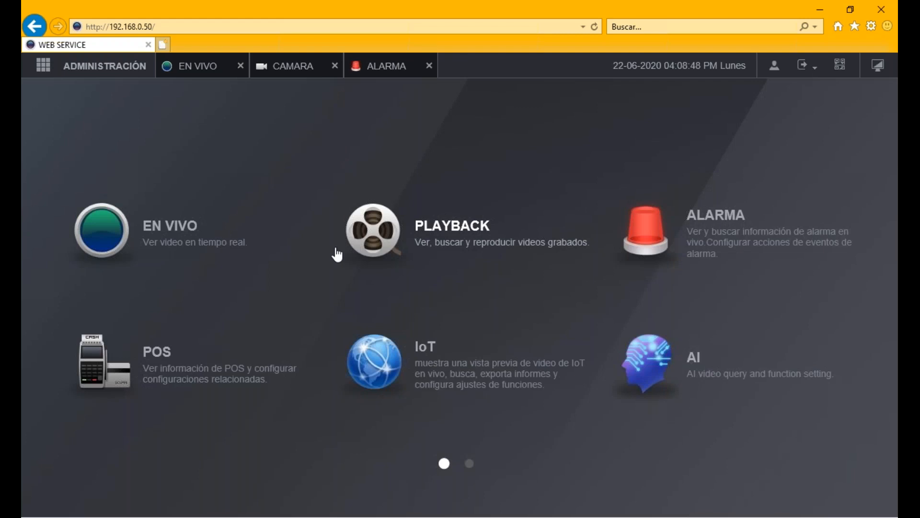
# - Reopen AI and go to the IVS rule configuration under Paramentos
pyautogui.click(709, 418)
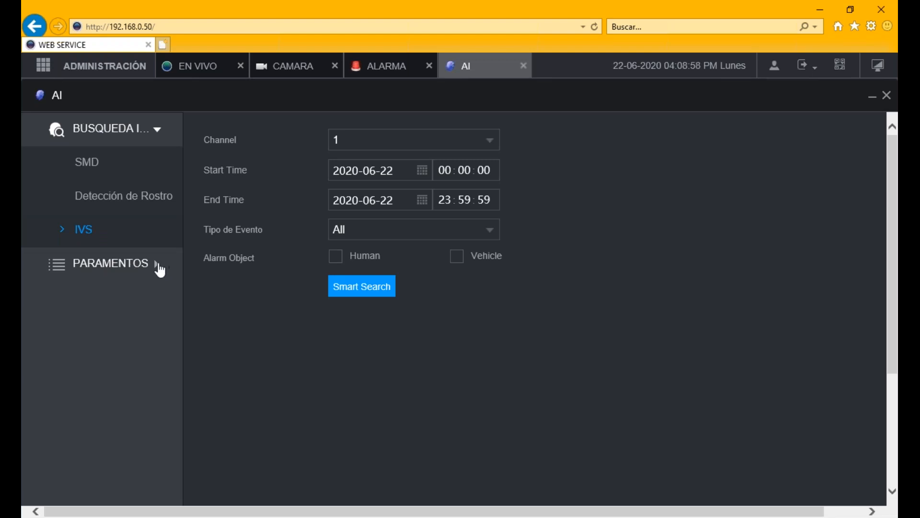
pyautogui.click(158, 265)
pyautogui.click(100, 272)
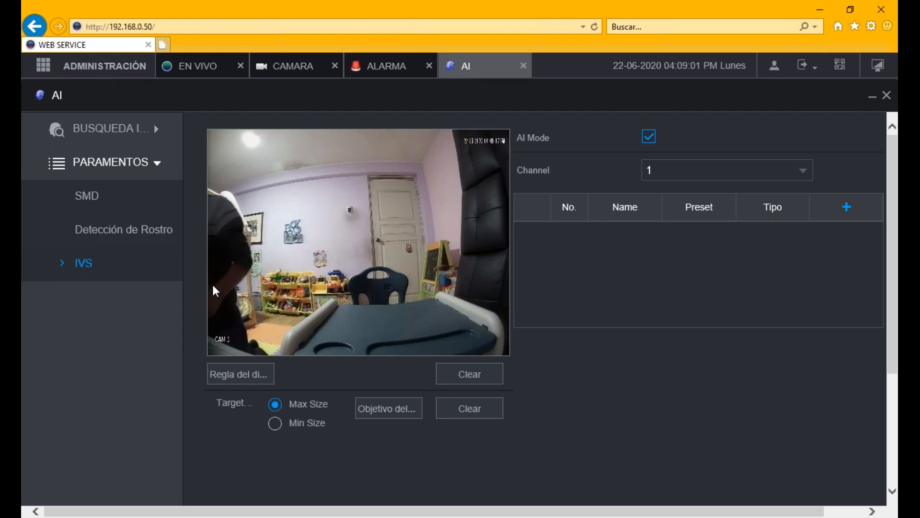
# - Add tripwire rule Regla1 for channel 1, briefly showing its line on the preview
pyautogui.click(847, 207)
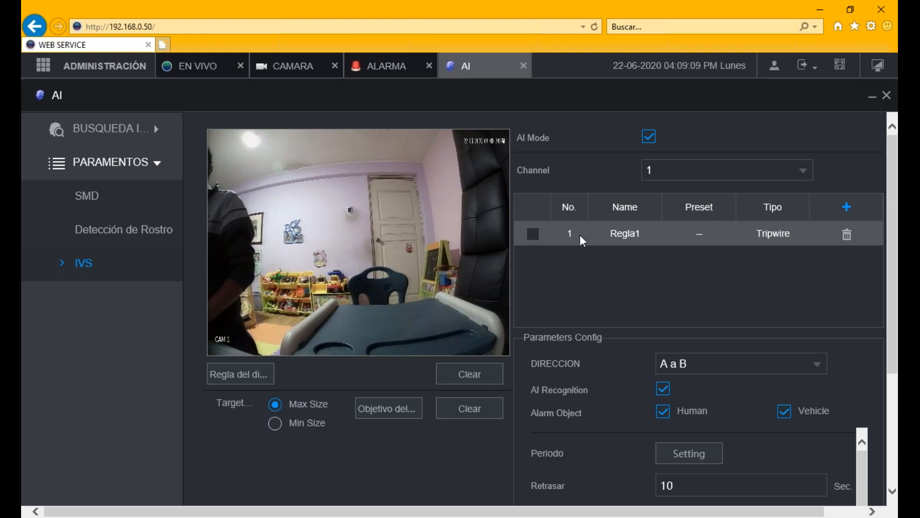
pyautogui.click(533, 234)
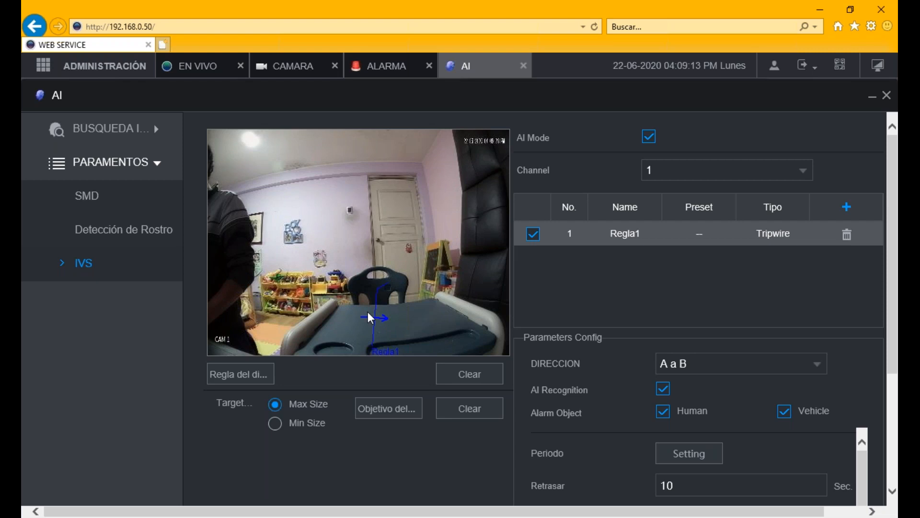
pyautogui.click(535, 237)
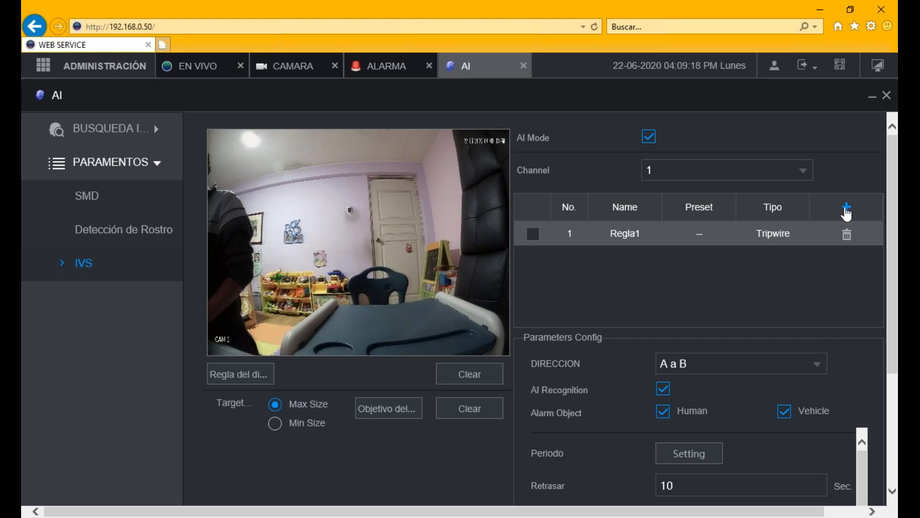
pyautogui.click(802, 173)
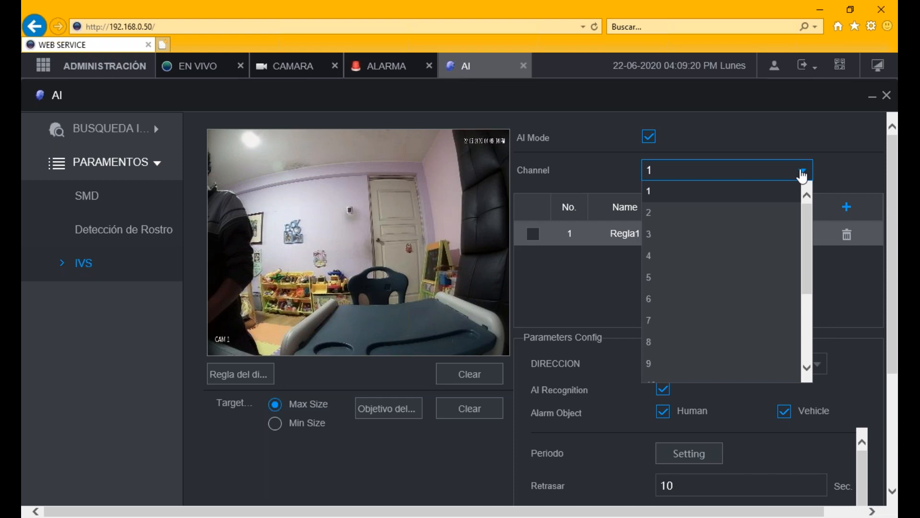
pyautogui.click(802, 176)
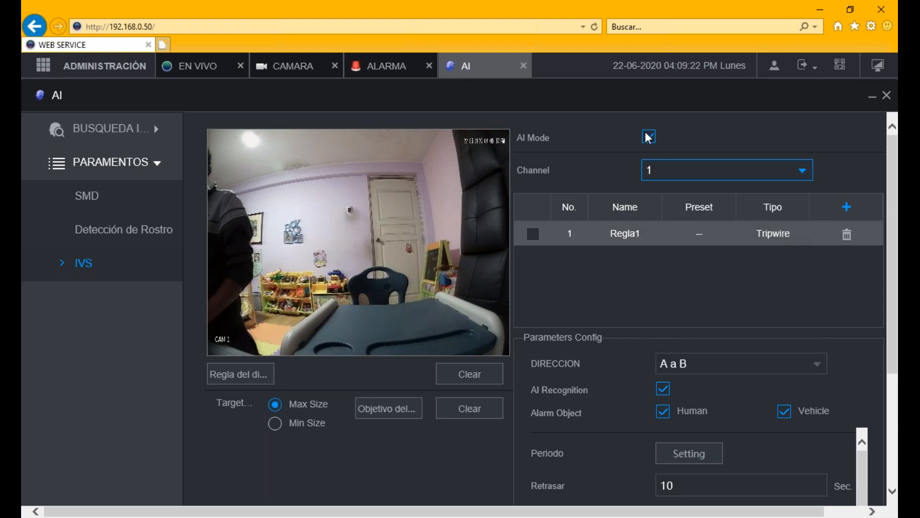
pyautogui.click(648, 136)
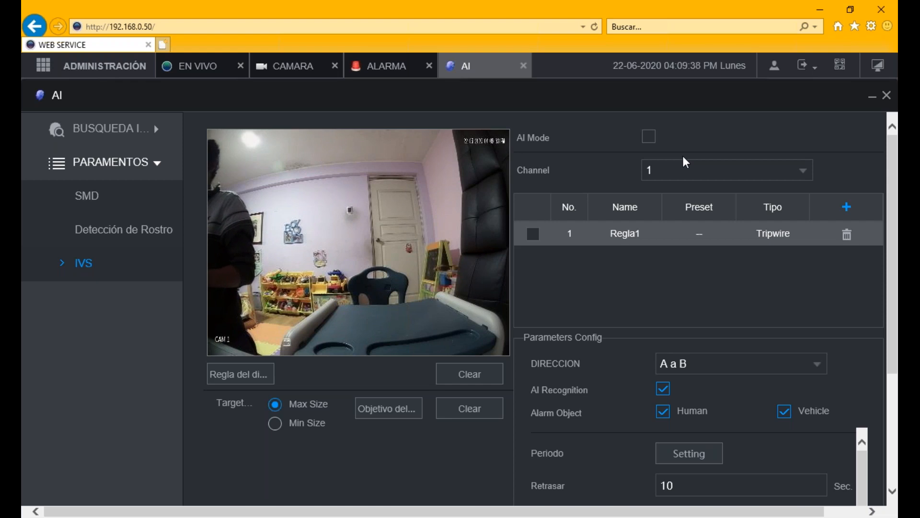
pyautogui.click(649, 137)
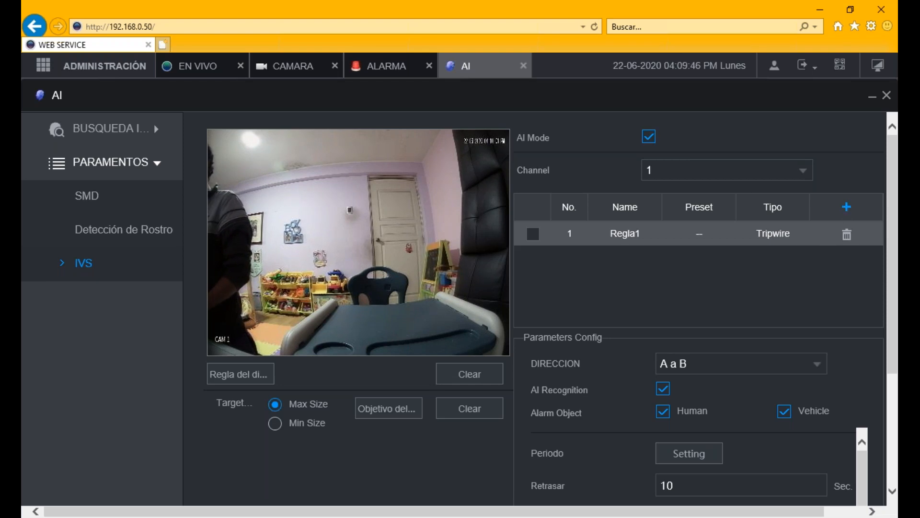
# - Add a second IVS rule, Regla2, and change its type from Tripwire to Intrusion
pyautogui.click(847, 207)
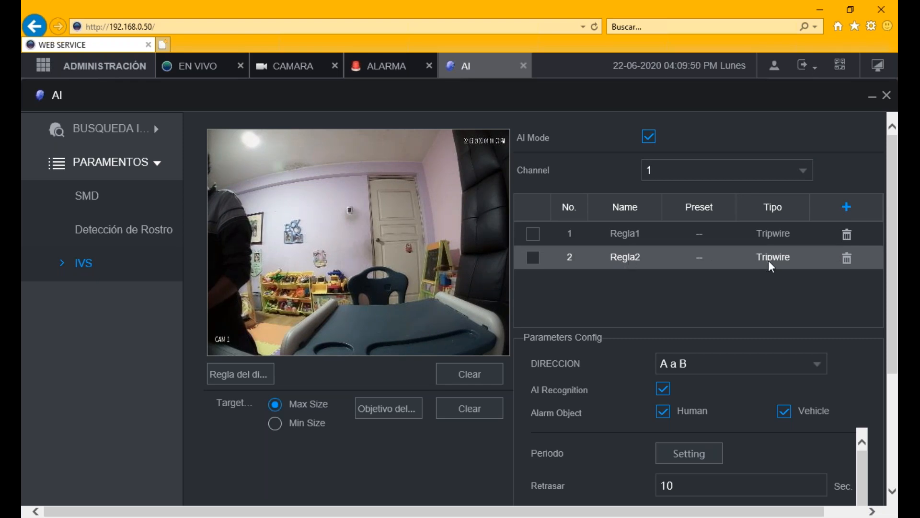
pyautogui.click(780, 259)
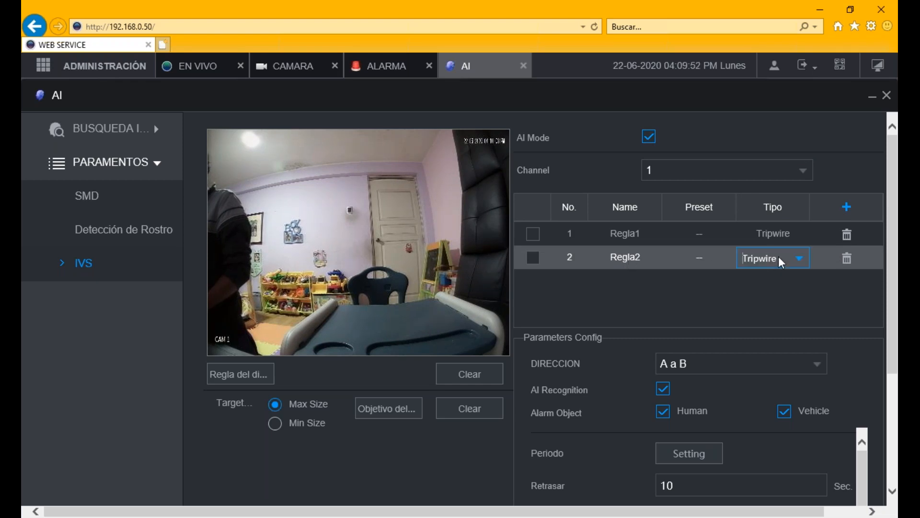
pyautogui.click(799, 260)
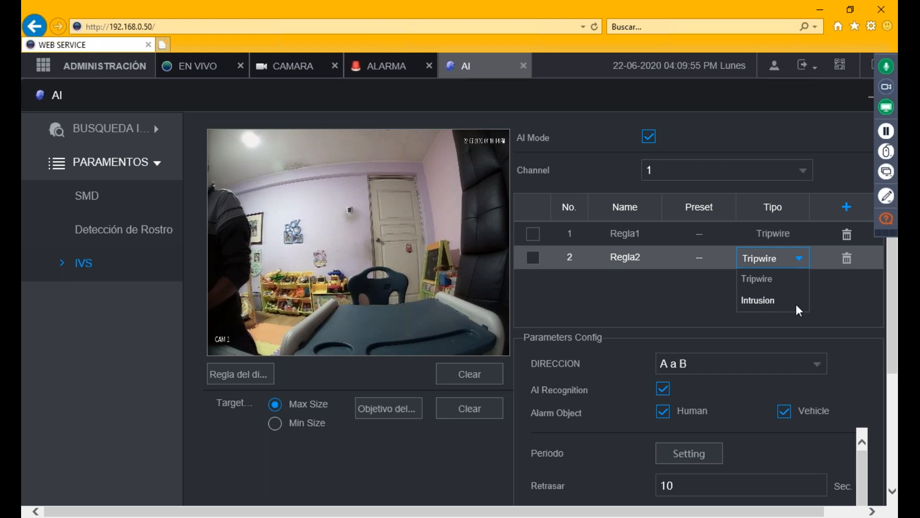
pyautogui.click(767, 304)
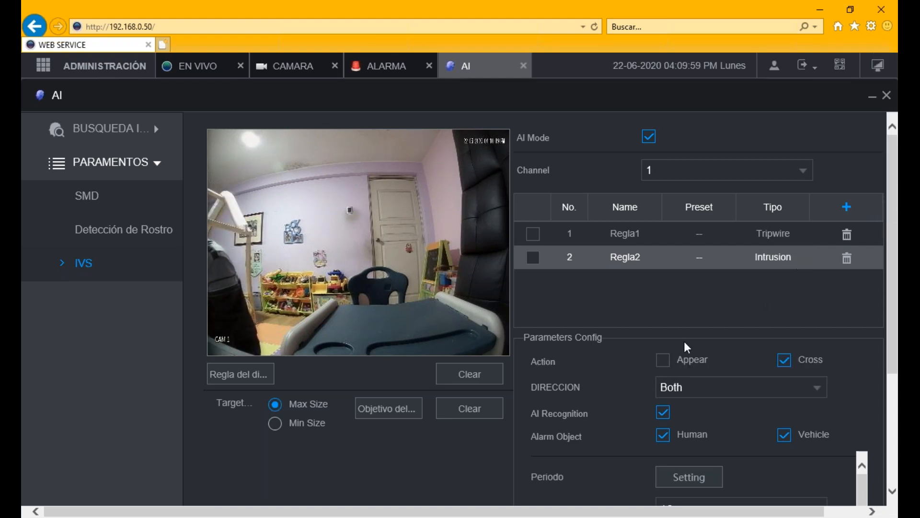
# - Tick Appear under Action for Regla2 and keep the direction set to Both
pyautogui.hscroll(2, 730, 412)
pyautogui.hscroll(-2, 729, 410)
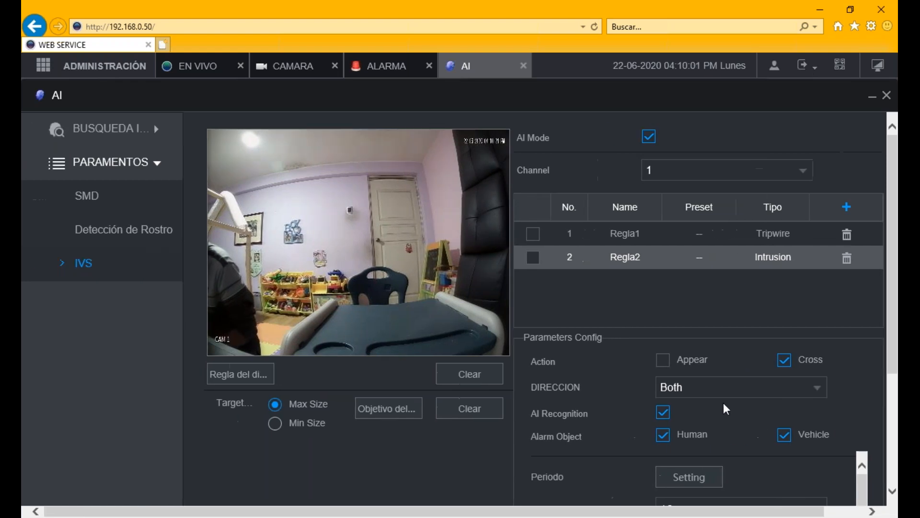
pyautogui.scroll(-1, 665, 329)
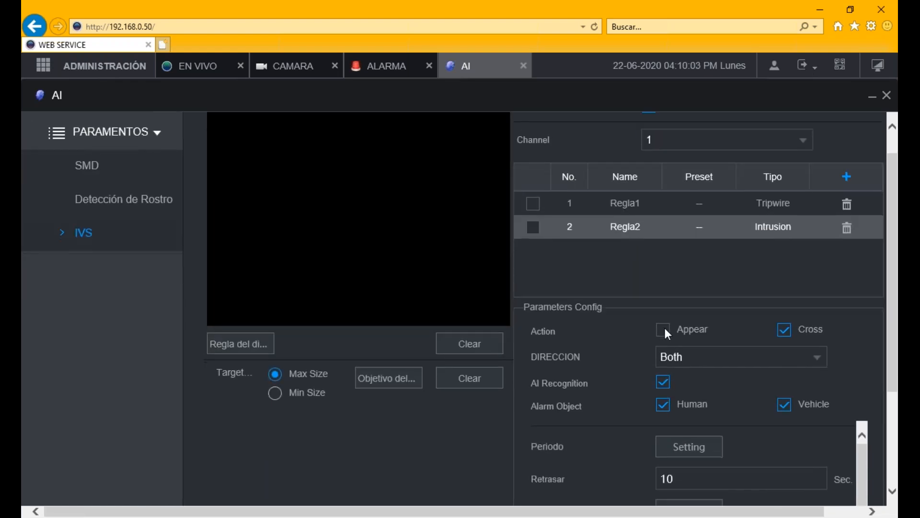
pyautogui.scroll(1, 665, 329)
pyautogui.scroll(-1, 665, 329)
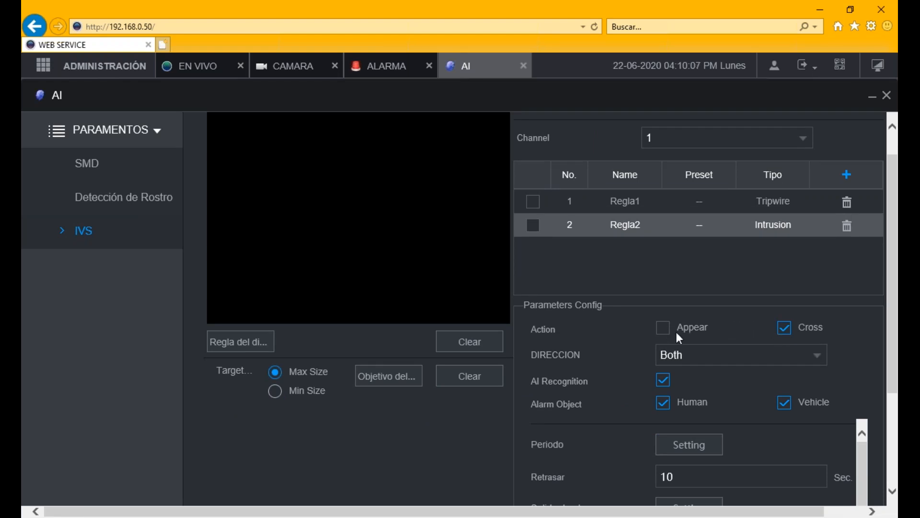
pyautogui.click(664, 330)
pyautogui.click(696, 354)
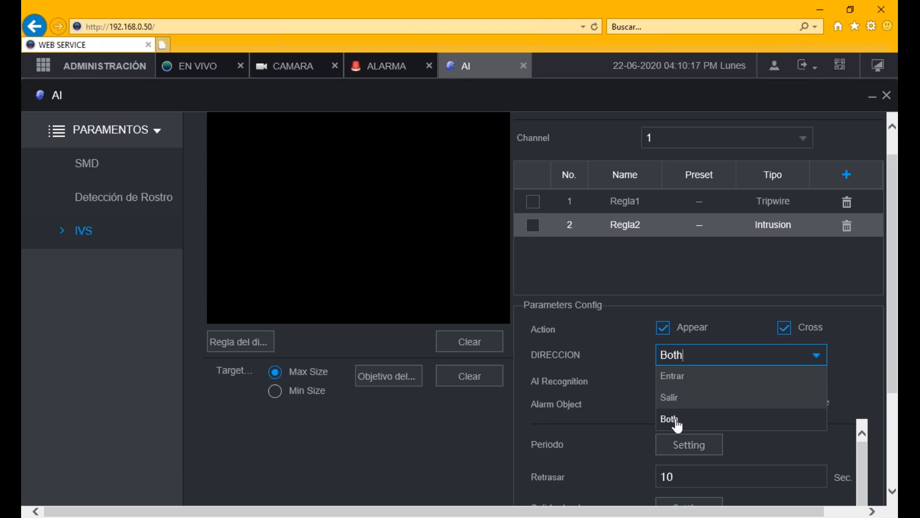
pyautogui.click(677, 421)
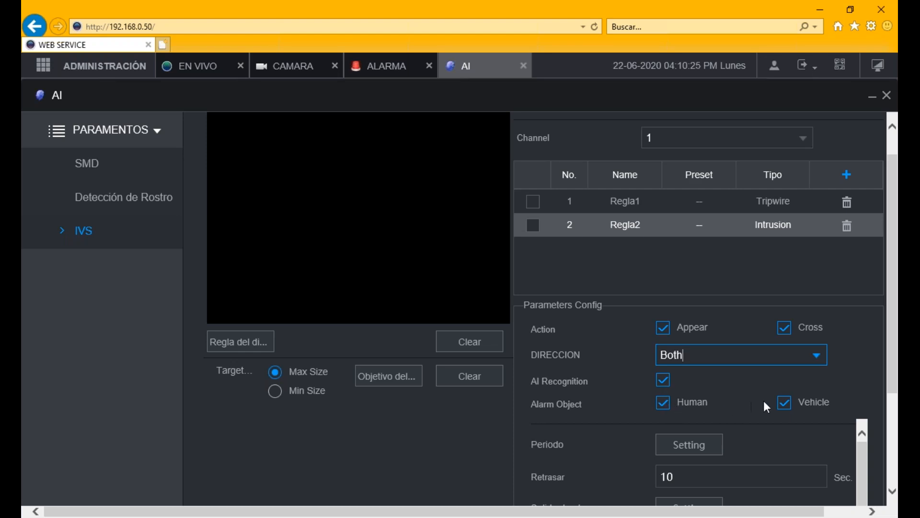
# - Page the Grabar Canal recording channels back to 1–7 and bring up Más ajuste
pyautogui.scroll(-2, 759, 404)
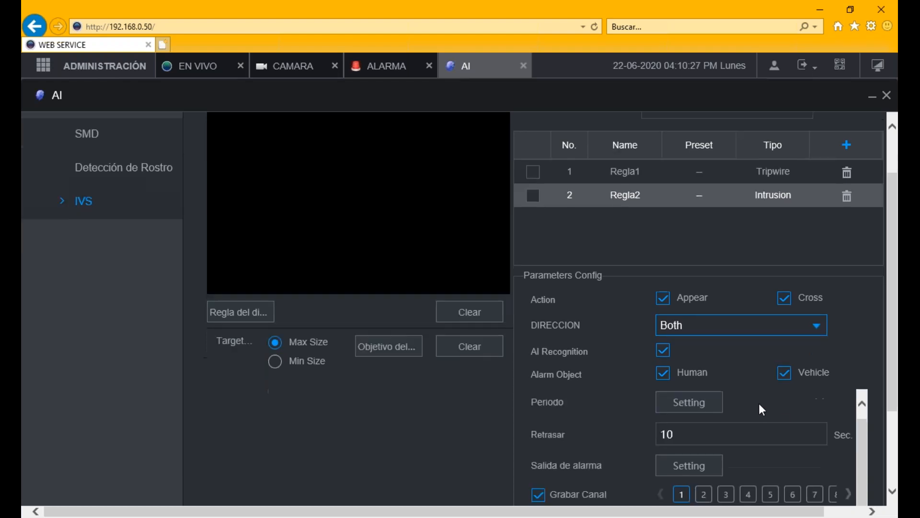
pyautogui.scroll(1, 758, 403)
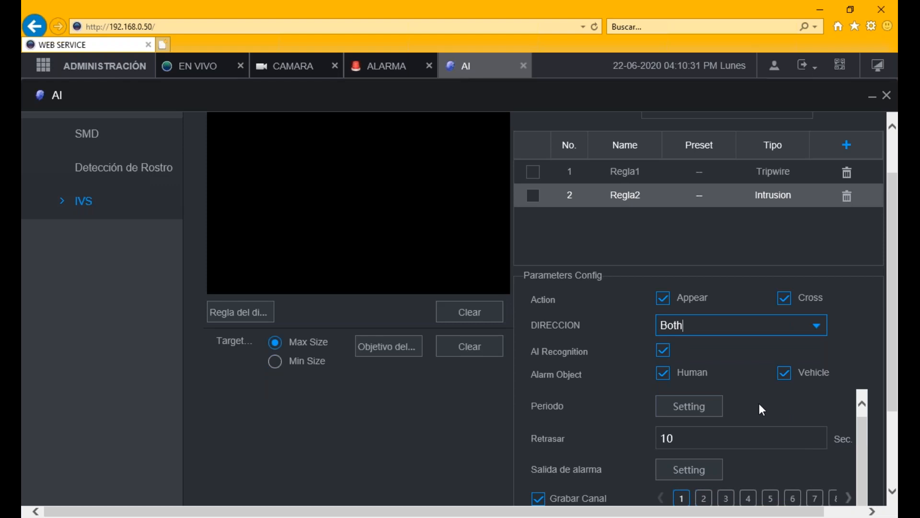
pyautogui.scroll(-1, 758, 404)
pyautogui.scroll(-4, 759, 404)
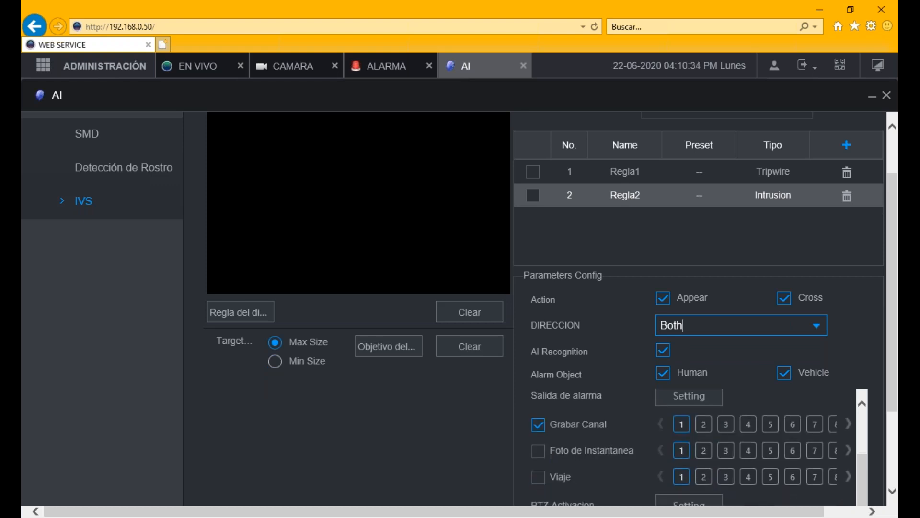
pyautogui.click(660, 408)
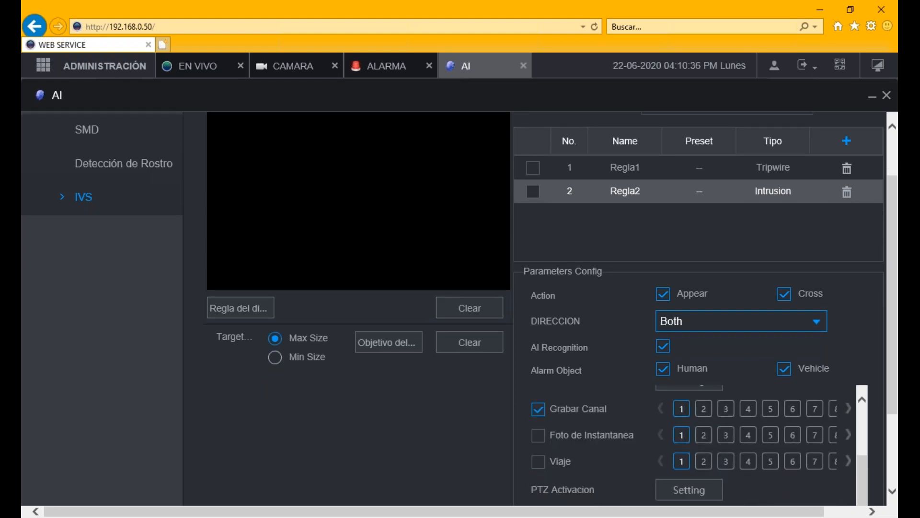
pyautogui.scroll(-5, 892, 445)
pyautogui.click(671, 450)
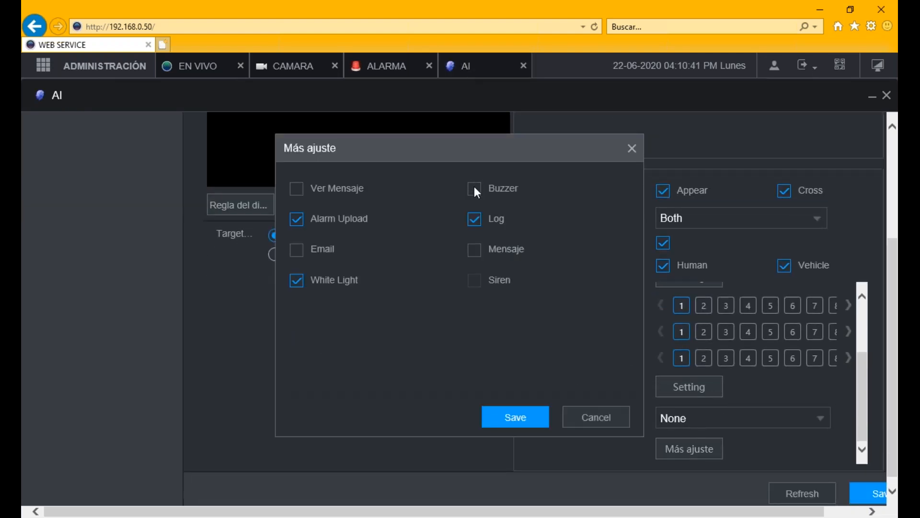
# - Confirm the Más ajuste alarm linkage options and save Regla2's Intrusion rule settings
pyautogui.click(498, 416)
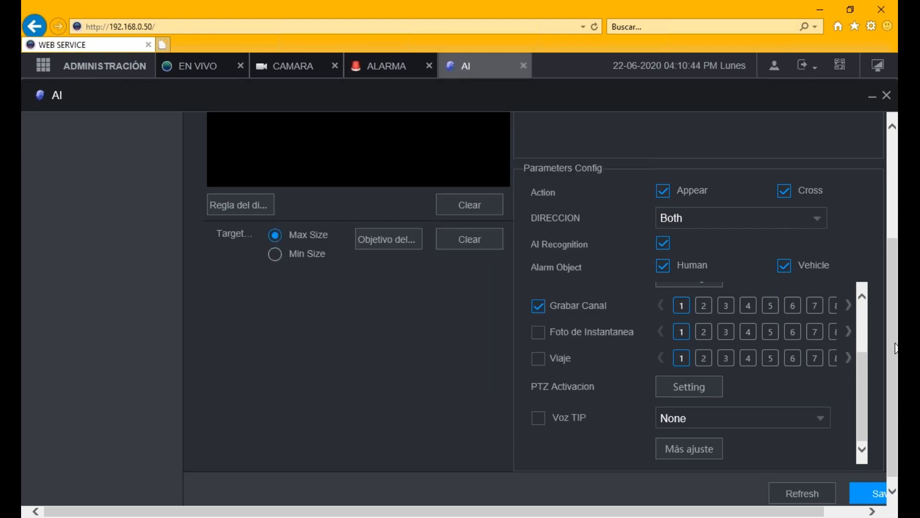
pyautogui.moveTo(896, 355); pyautogui.dragTo(894, 246)
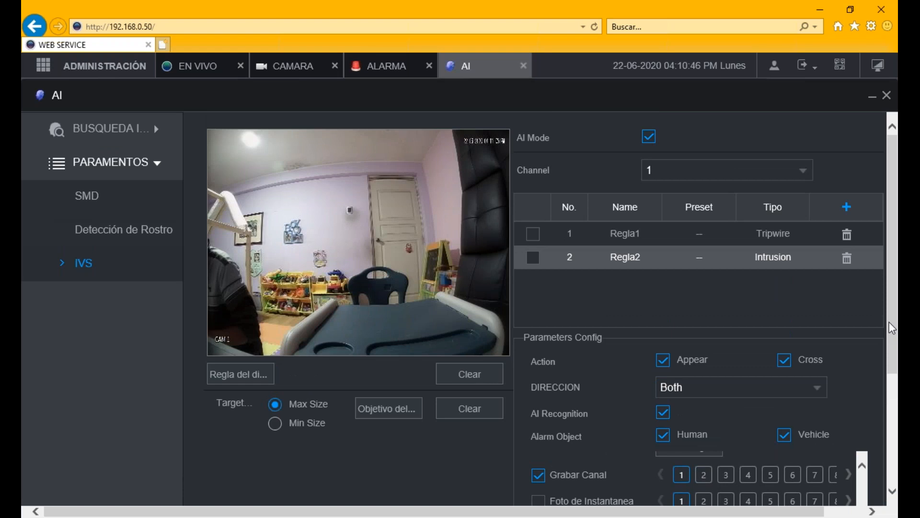
pyautogui.moveTo(894, 302); pyautogui.dragTo(894, 302)
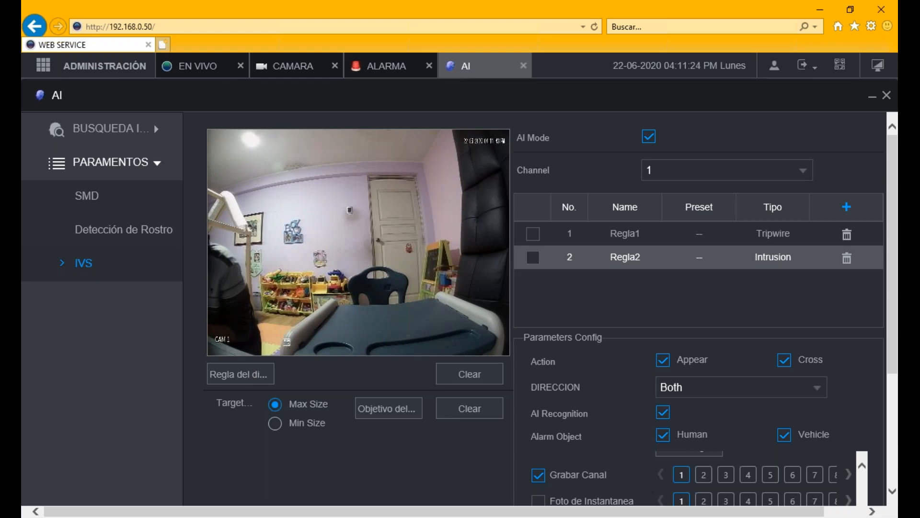
pyautogui.moveTo(895, 307); pyautogui.dragTo(890, 424)
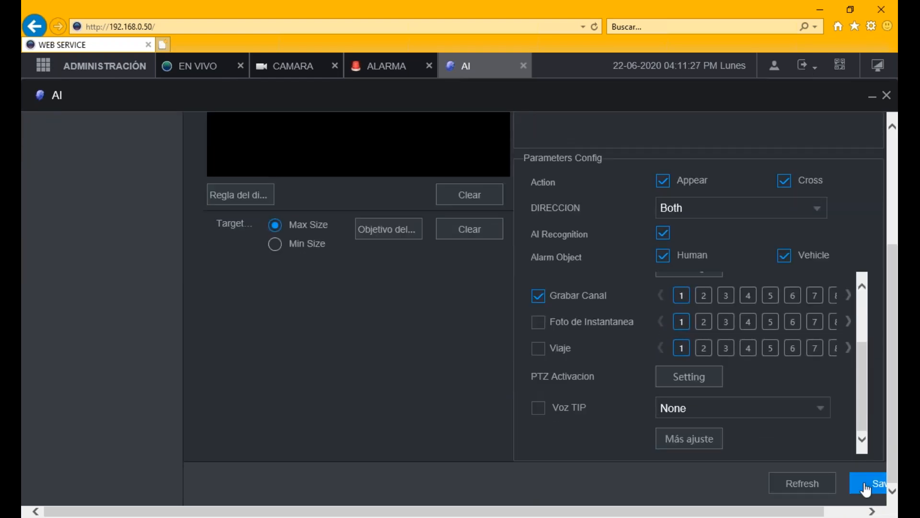
pyautogui.click(865, 483)
pyautogui.moveTo(898, 408); pyautogui.dragTo(895, 276)
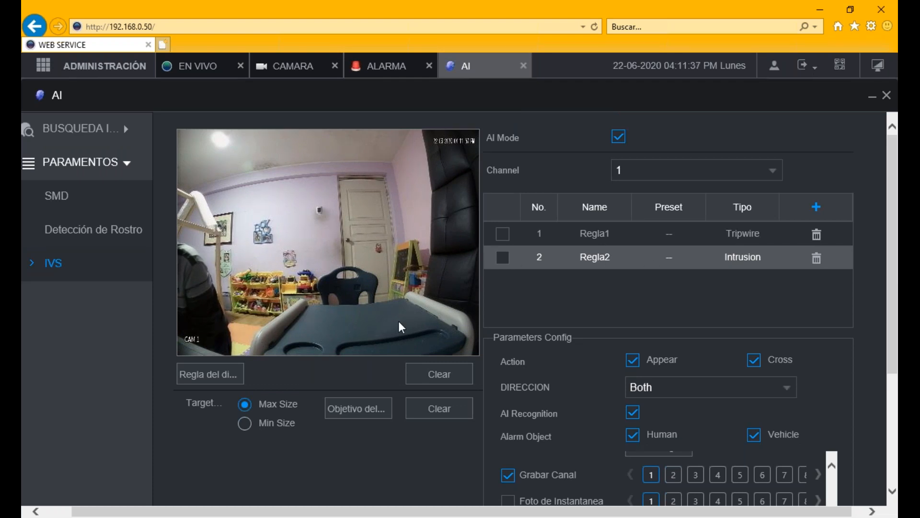
pyautogui.click(503, 260)
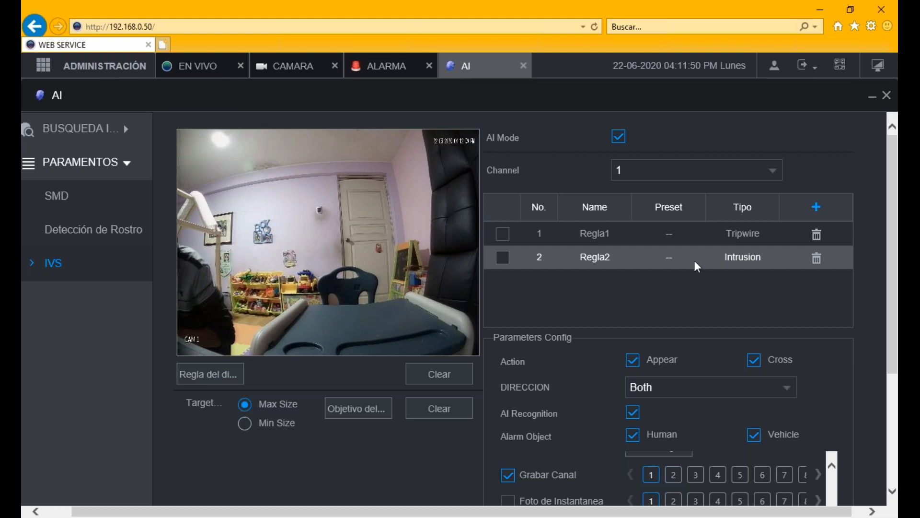
pyautogui.moveTo(897, 267)
pyautogui.mouseDown()
pyautogui.moveTo(896, 347)
pyautogui.moveTo(896, 278)
pyautogui.mouseUp()
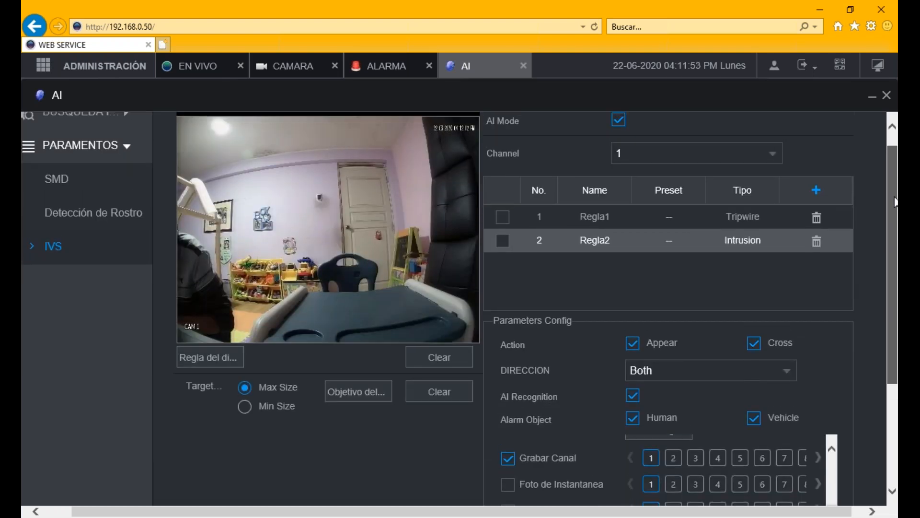
pyautogui.moveTo(896, 201); pyautogui.dragTo(896, 191)
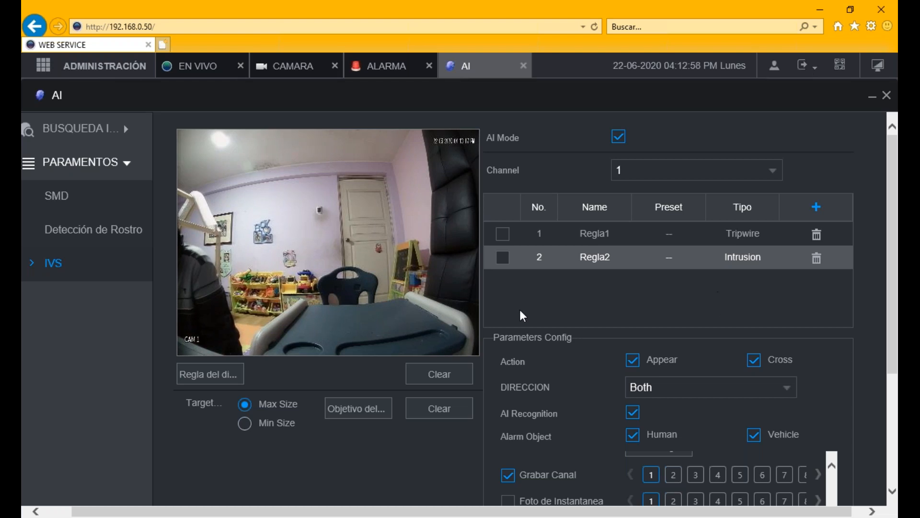
# - Enable the Regla2 intrusion rule and save the settings twice
pyautogui.click(505, 260)
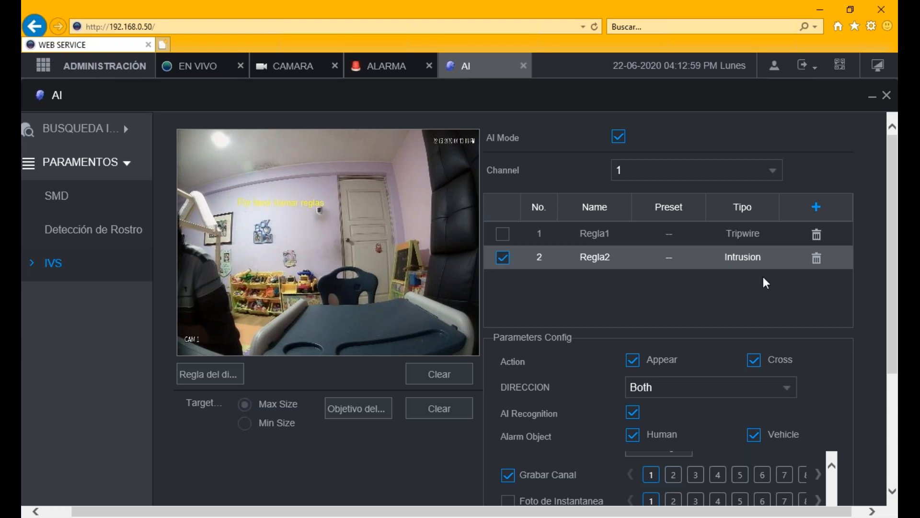
pyautogui.moveTo(894, 298); pyautogui.dragTo(837, 488)
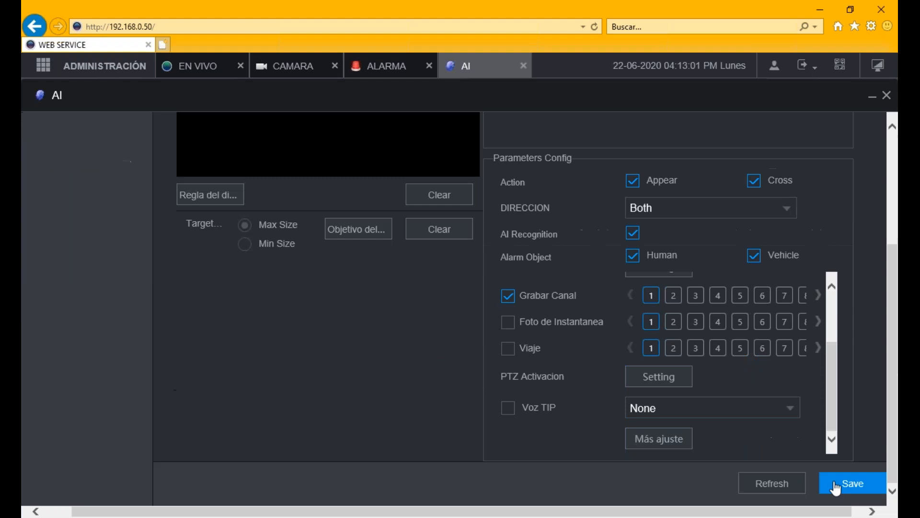
pyautogui.click(836, 488)
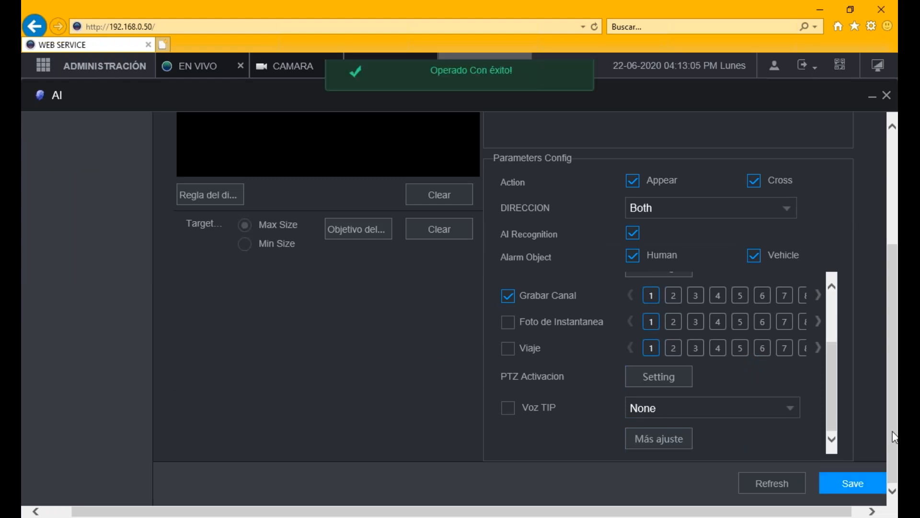
pyautogui.moveTo(892, 436); pyautogui.dragTo(897, 328)
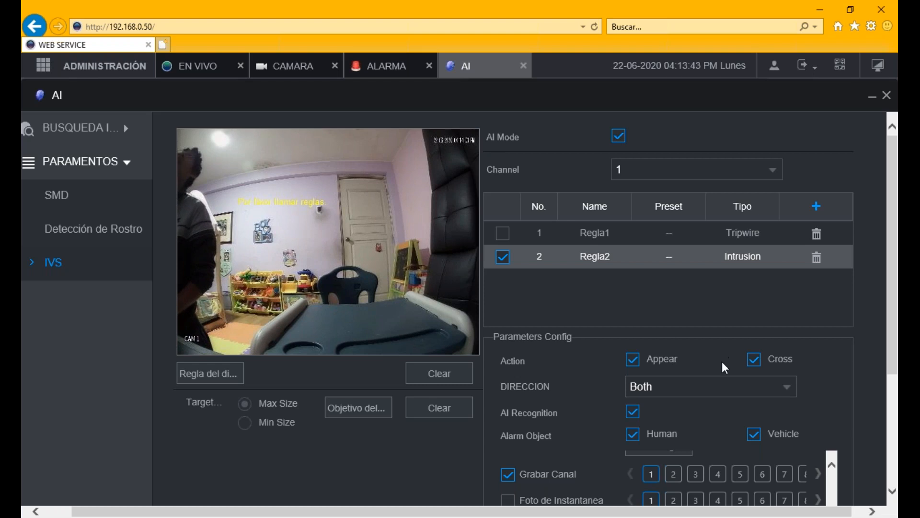
pyautogui.moveTo(893, 334); pyautogui.dragTo(888, 463)
pyautogui.click(854, 484)
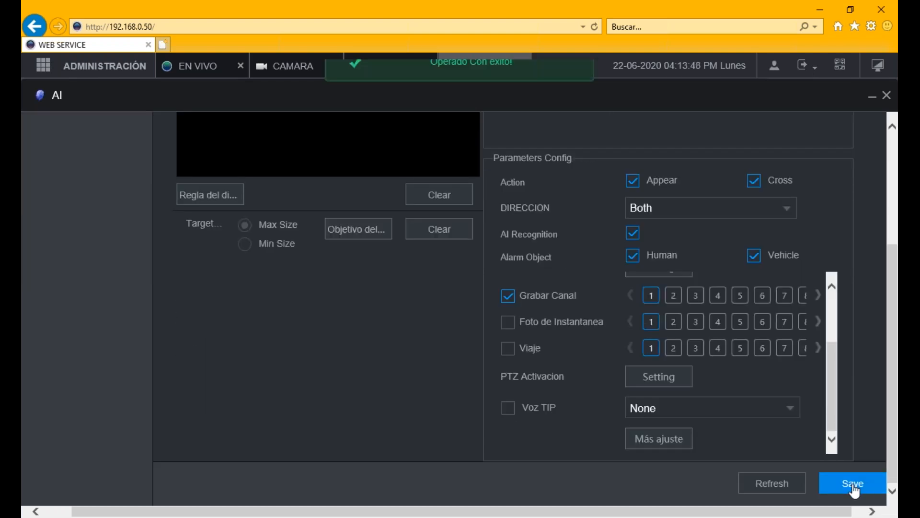
# - Go to the EN VIVO live view and enlarge CAM 1 to a single pane
pyautogui.scroll(4, 839, 420)
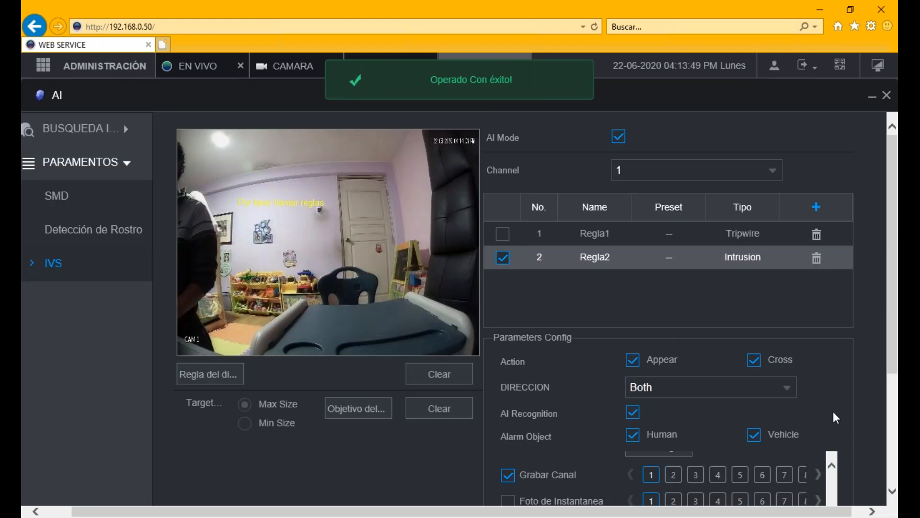
pyautogui.click(192, 65)
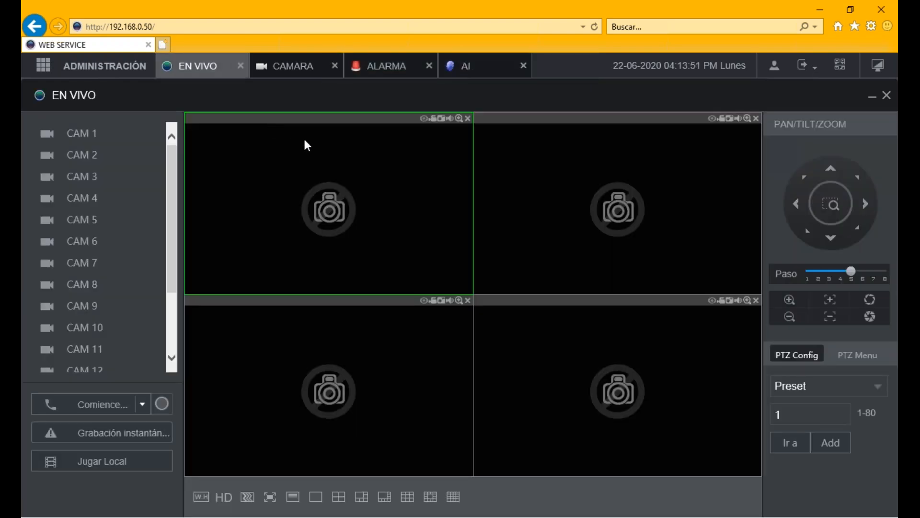
pyautogui.doubleClick(305, 144)
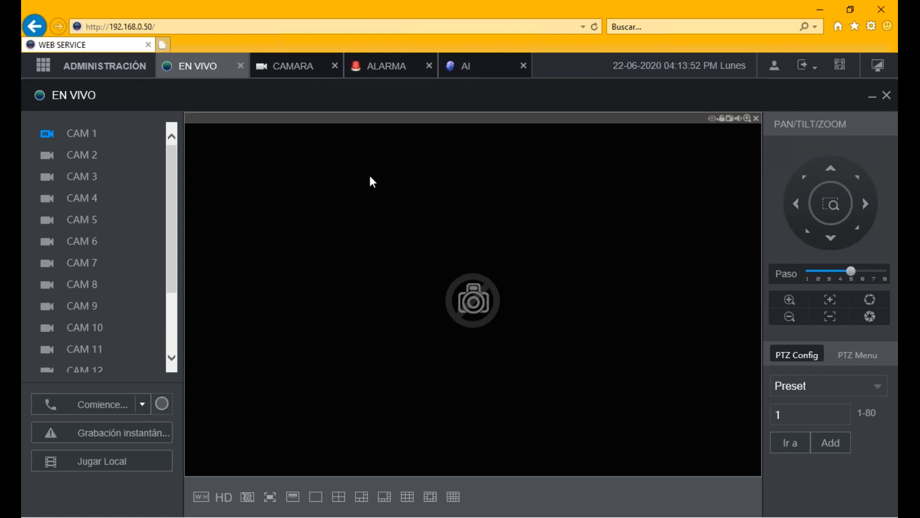
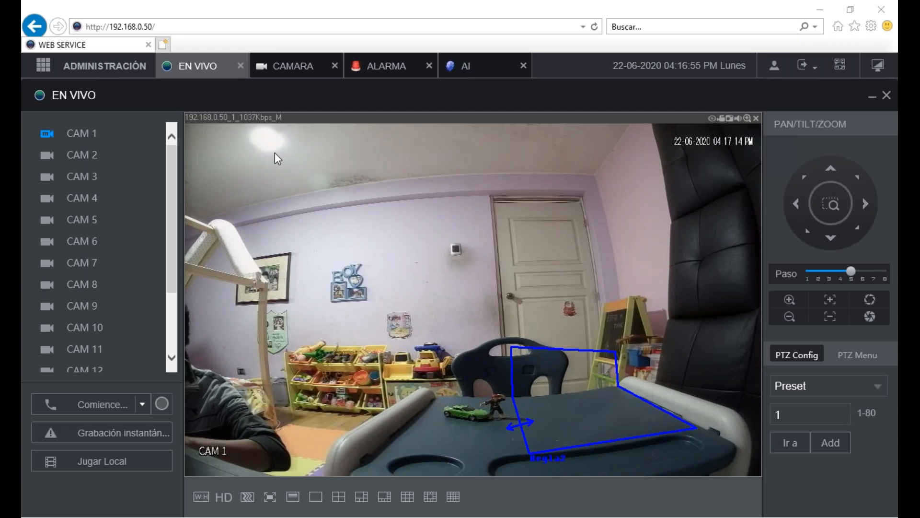
# - Leave EN VIVO for the AI tab to see channel 1's Regla1 Tripwire and Regla2 Intrusion rules
pyautogui.click(465, 68)
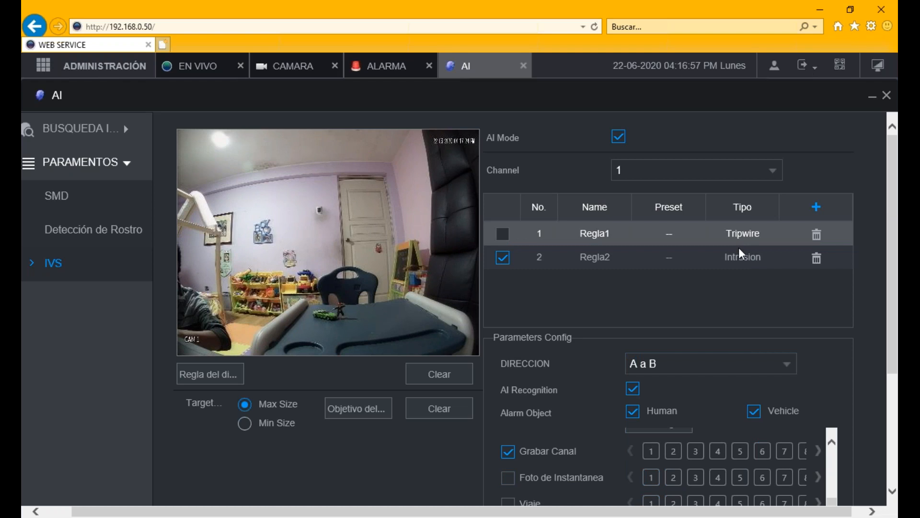
# - Select the Regla2 rule and check its Tipo list, leaving it set to Intrusion
pyautogui.click(742, 254)
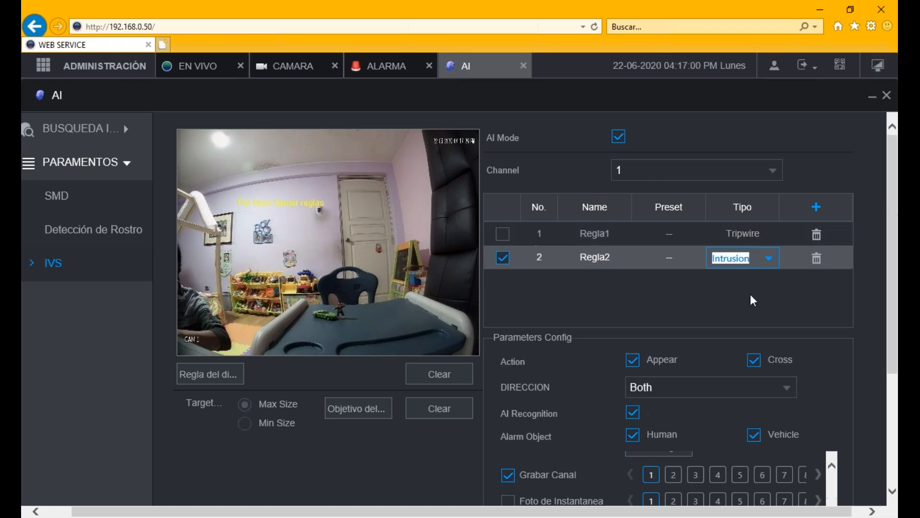
pyautogui.click(769, 262)
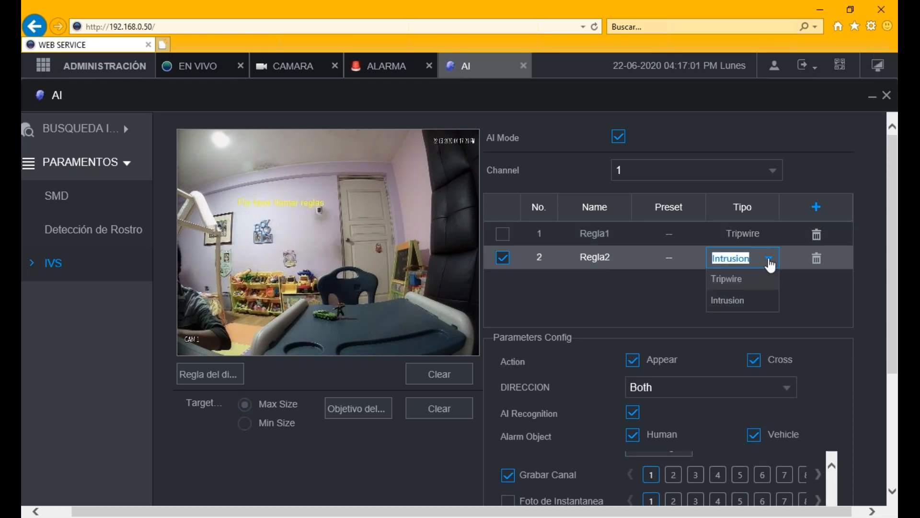
pyautogui.click(796, 303)
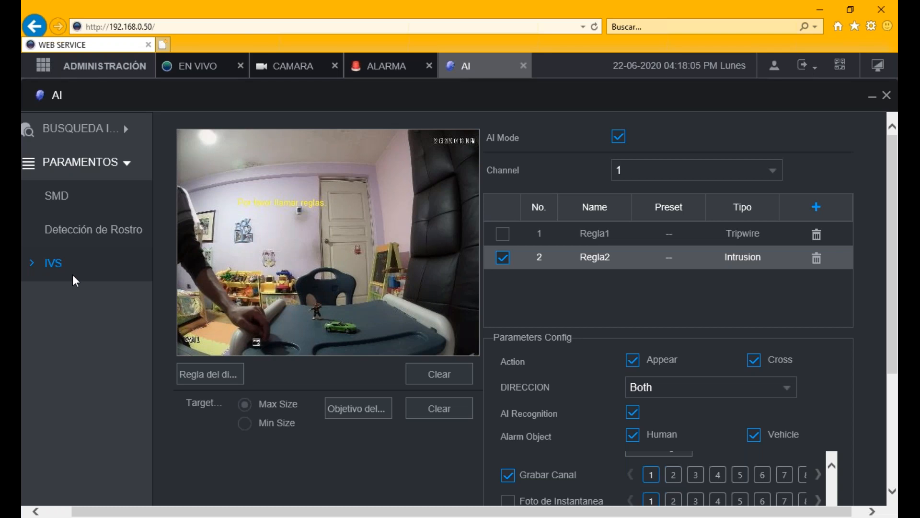
pyautogui.click(192, 66)
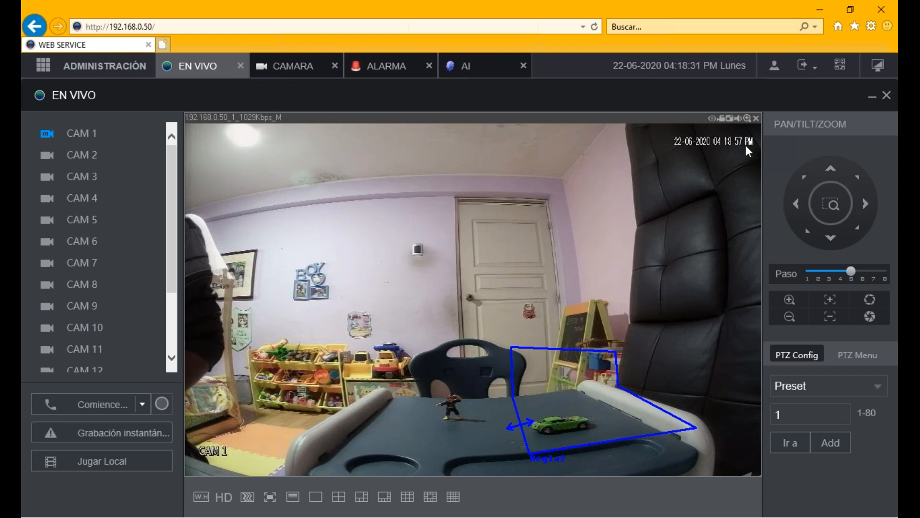
pyautogui.click(480, 66)
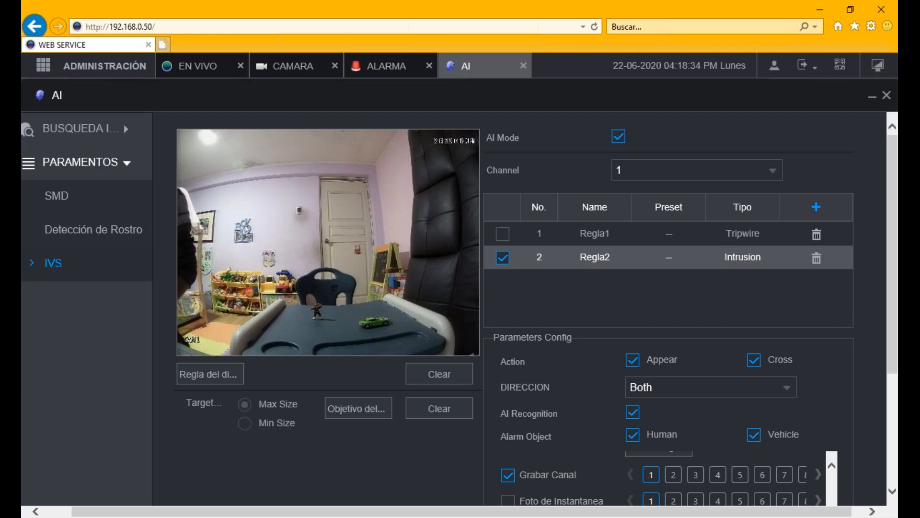
# - Search today's SMD events, listing six Human and Human&Vehicle detections on channel 1
pyautogui.click(139, 136)
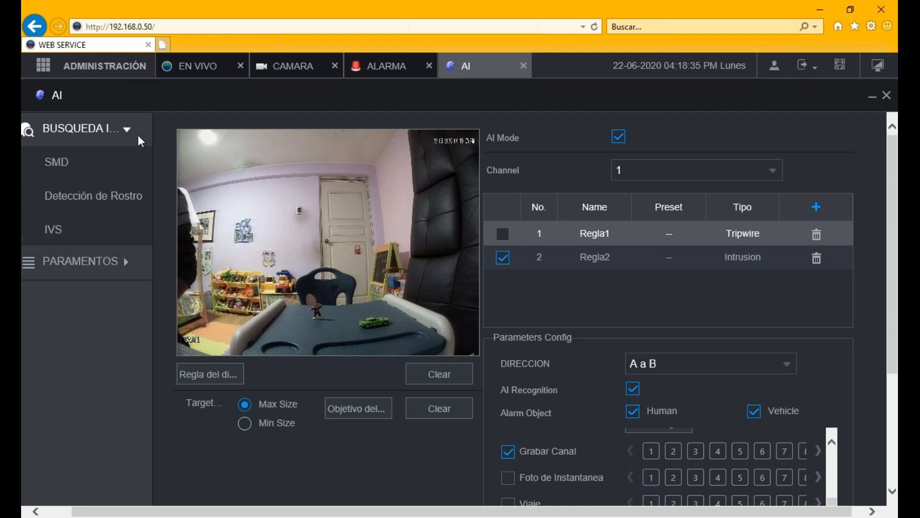
pyautogui.click(858, 173)
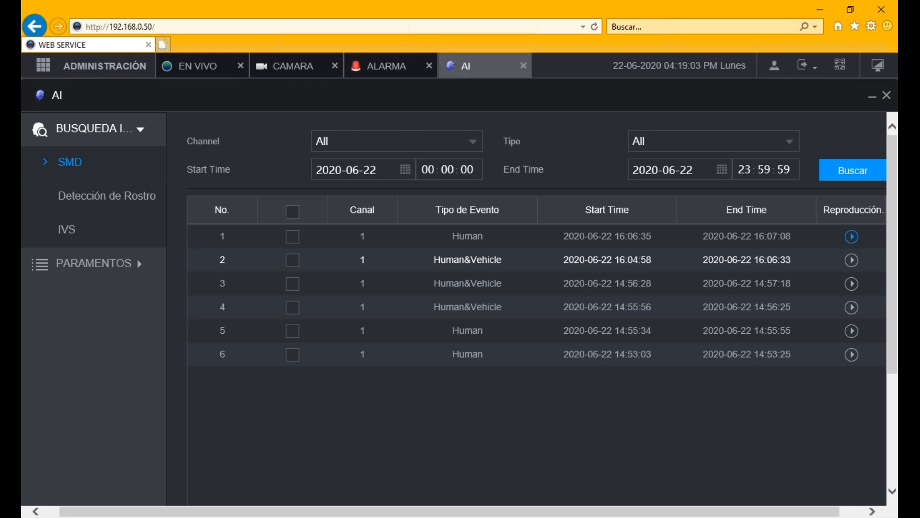
# - Play the first Human SMD event and a Human&Vehicle clip, then close playback
pyautogui.click(851, 237)
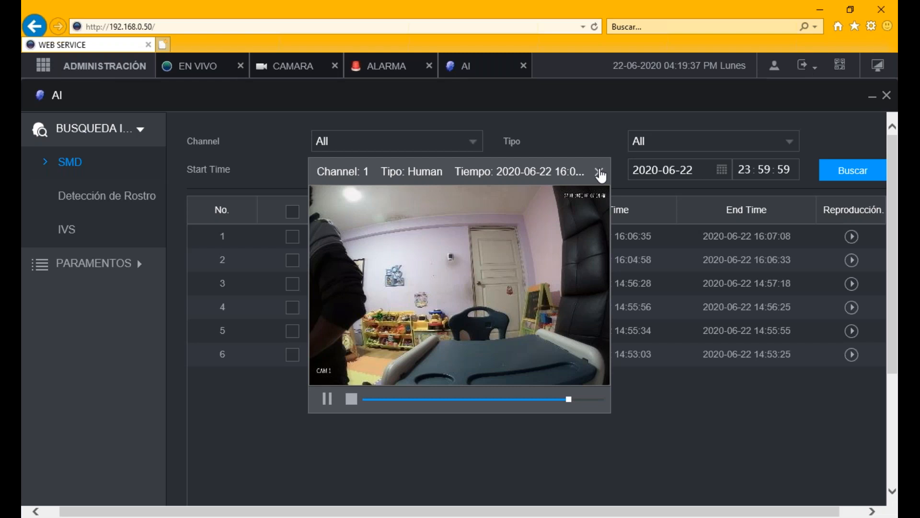
pyautogui.click(599, 172)
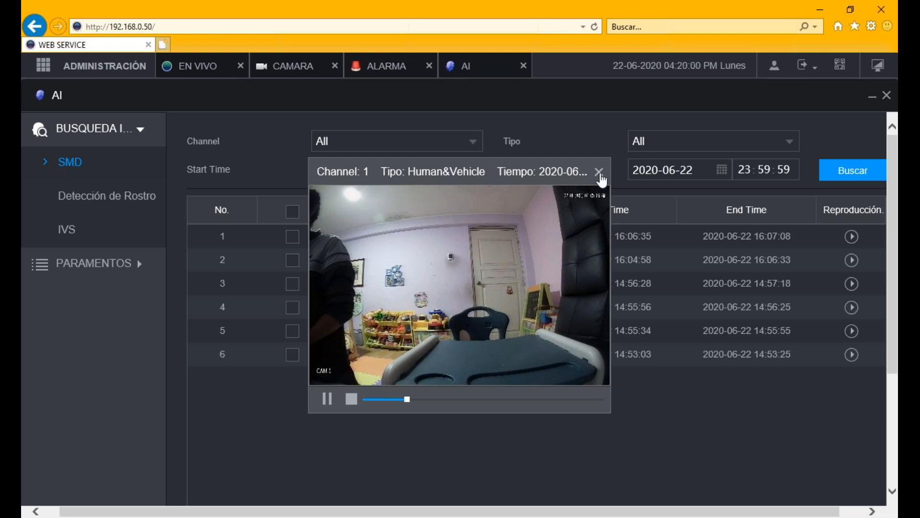
pyautogui.click(600, 171)
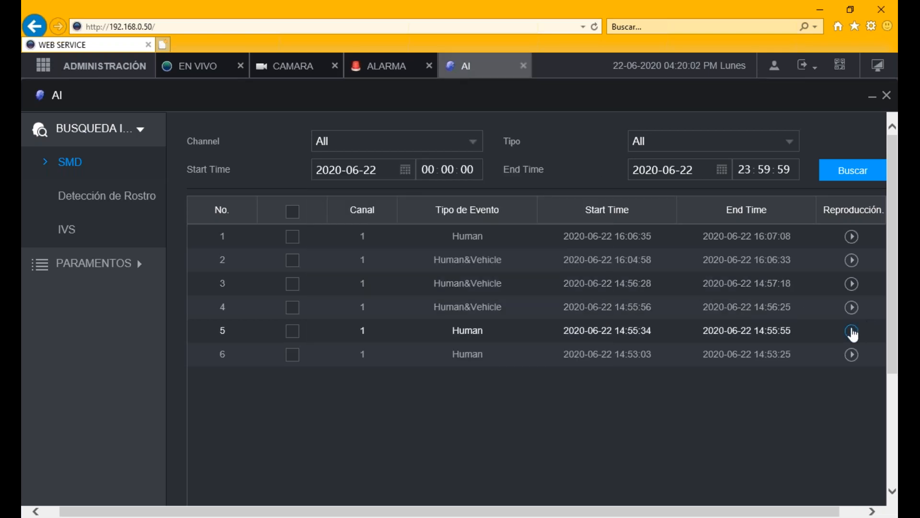
# - Watch the 14:55:34 Human and 14:56:28 Human&Vehicle recordings, then bring up the IVS search form
pyautogui.click(852, 332)
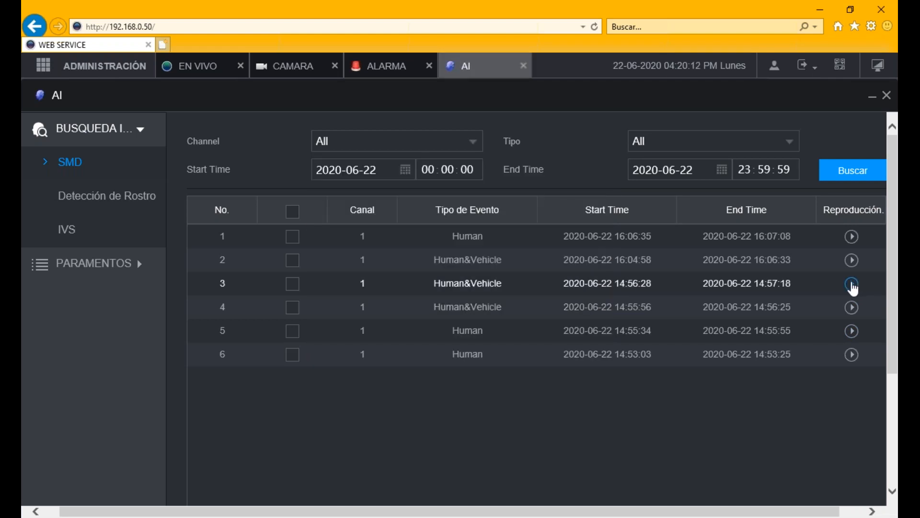
pyautogui.click(852, 284)
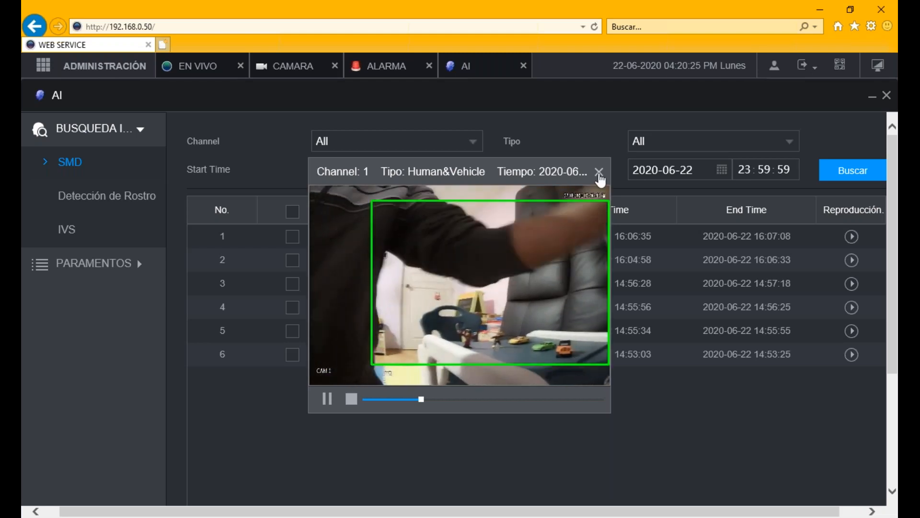
pyautogui.click(599, 178)
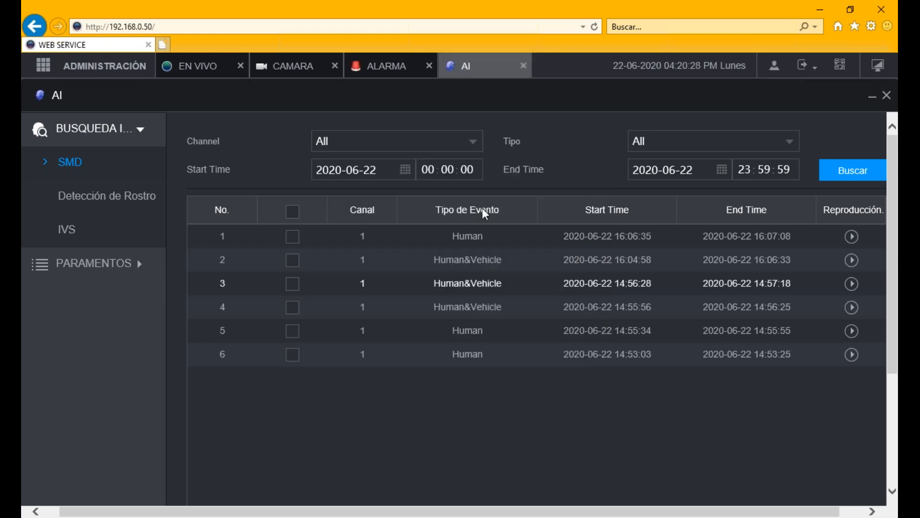
pyautogui.click(63, 230)
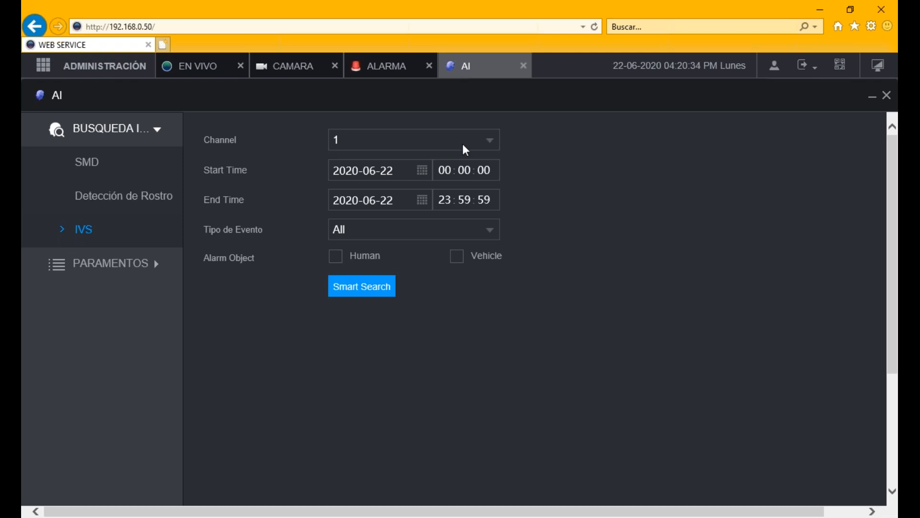
# - Run an IVS smart search for All event types with Human and Vehicle objects
pyautogui.click(377, 237)
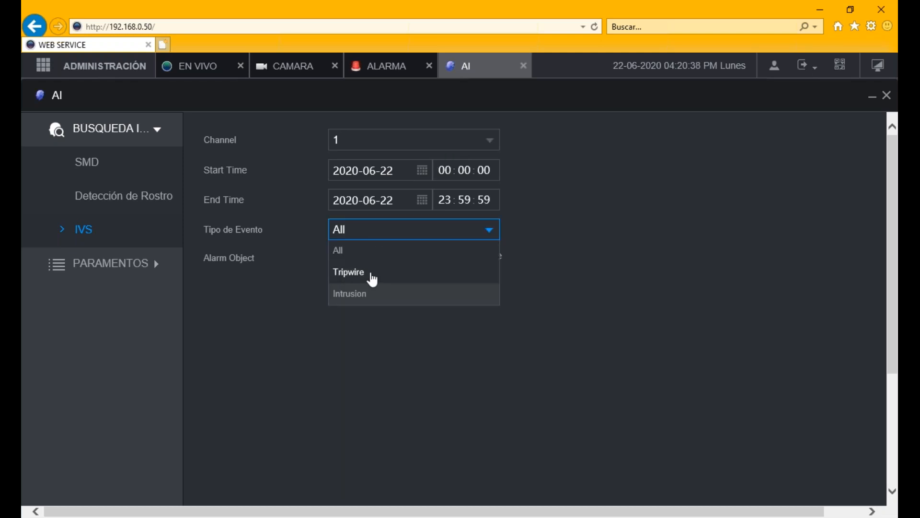
pyautogui.click(612, 216)
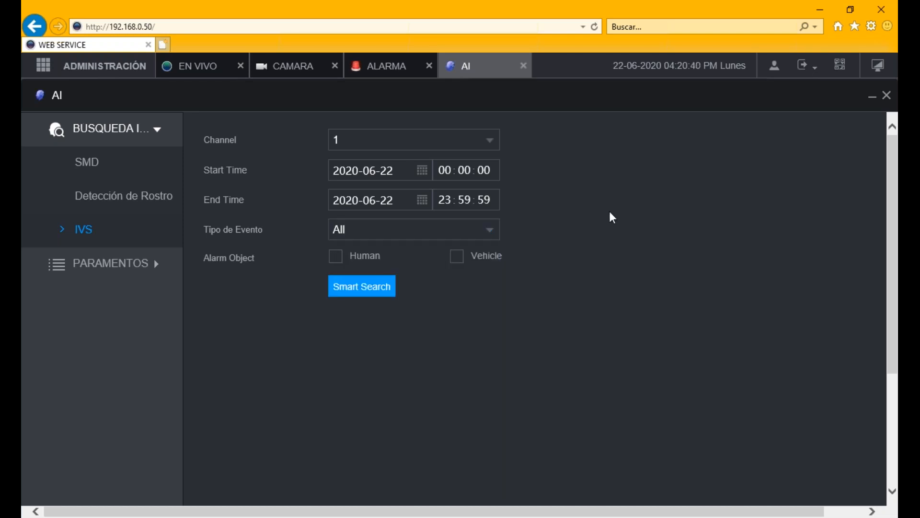
pyautogui.click(340, 260)
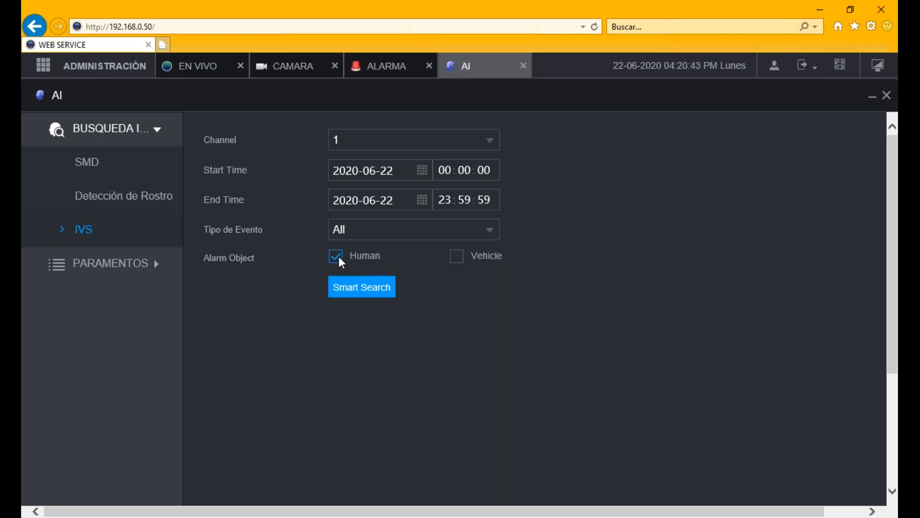
pyautogui.click(457, 256)
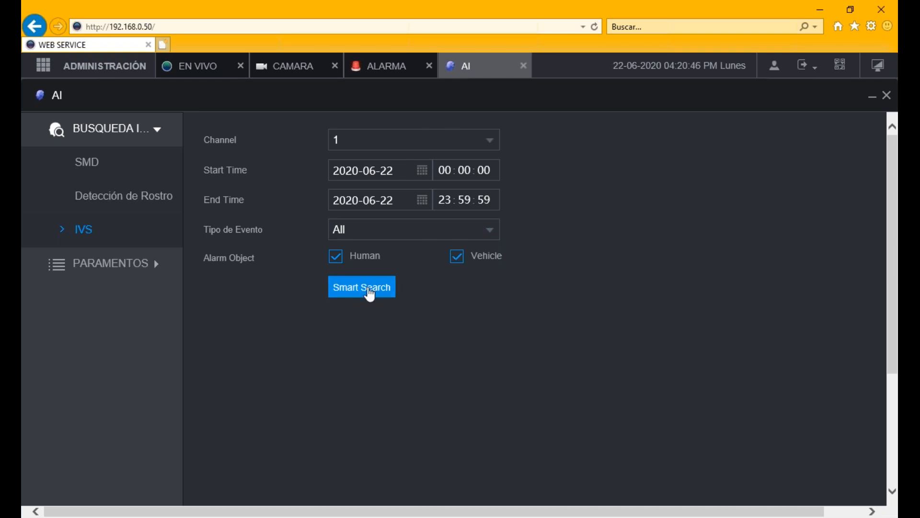
pyautogui.click(370, 292)
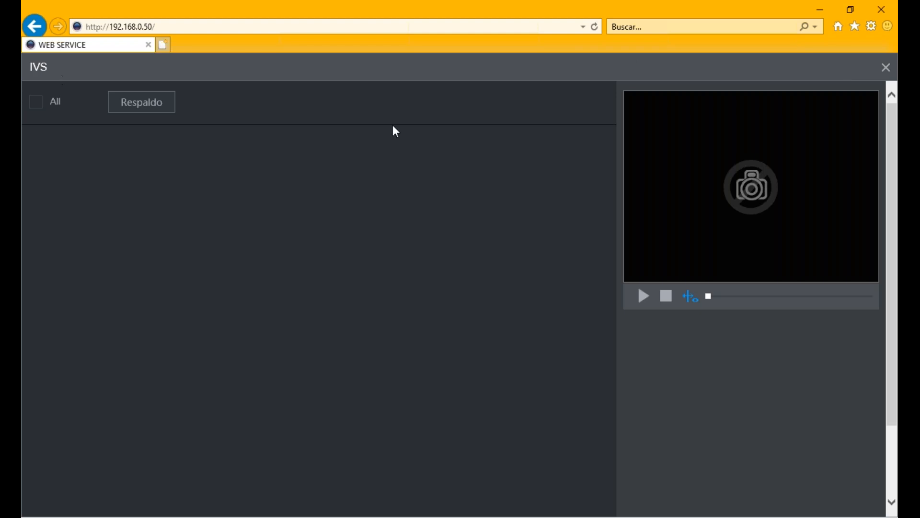
# - Bring the XVR_2019 Q2 Promotion PowerPoint deck forward and exit its slide show
pyautogui.click(853, 9)
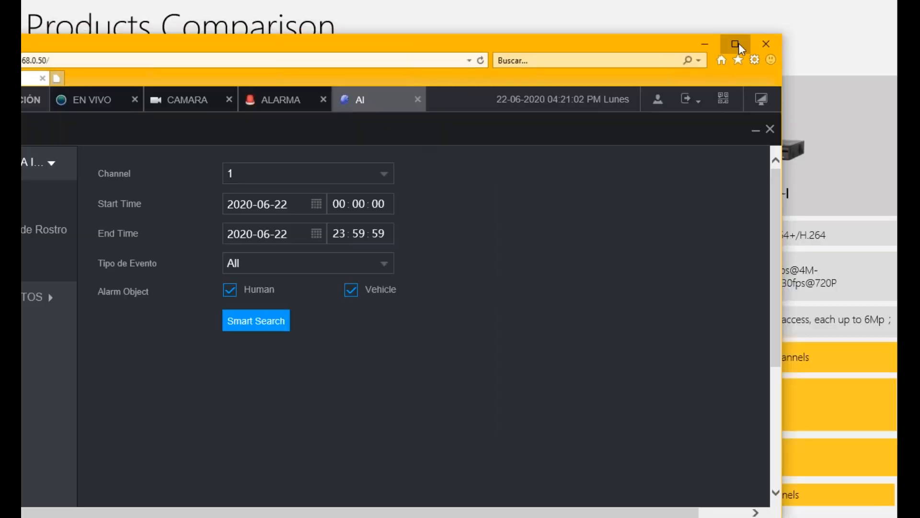
pyautogui.click(740, 46)
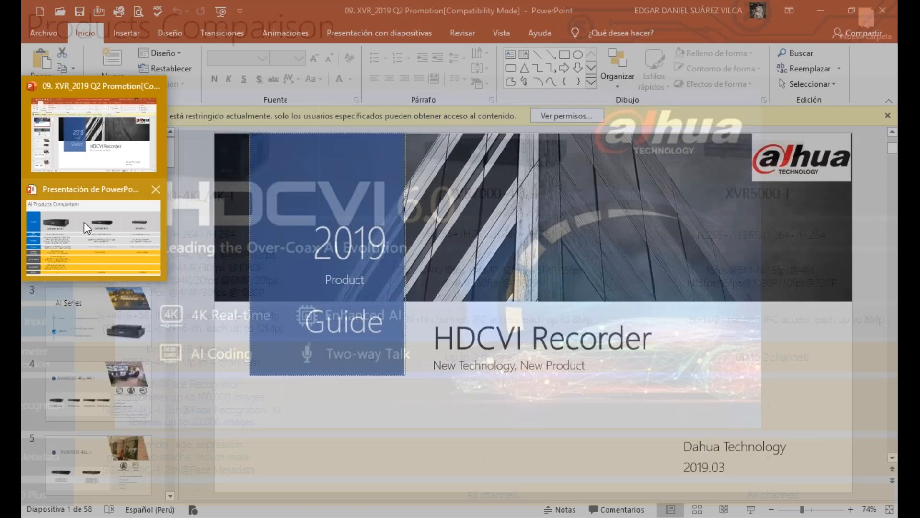
pyautogui.click(84, 222)
pyautogui.press('Escape')
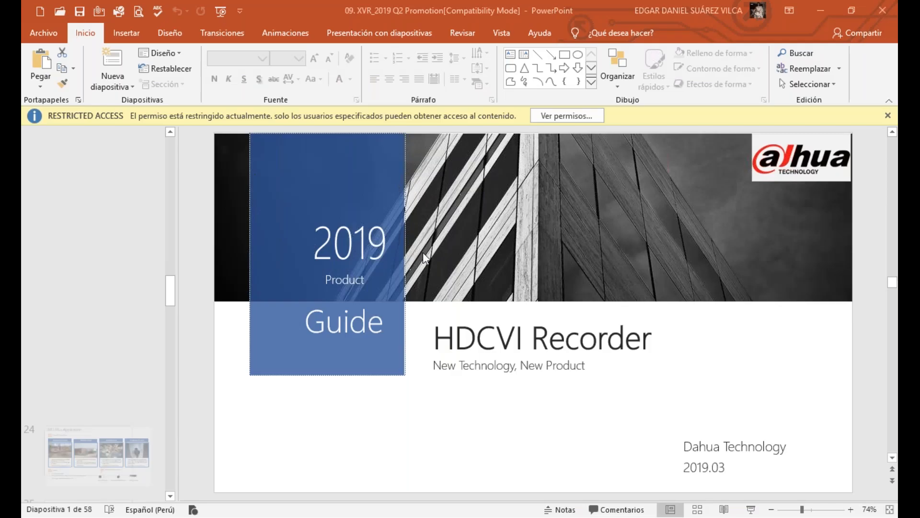